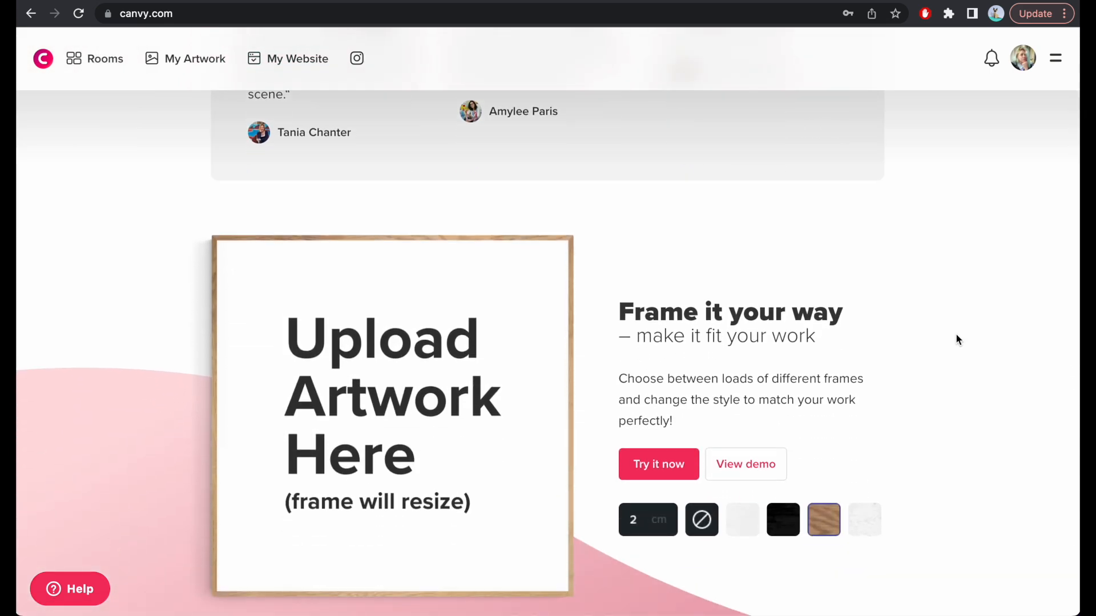
Look through the home page sections on room mockups, framing, wall colors and website building
scroll(958, 340, down, 5)
scroll(957, 335, down, 13)
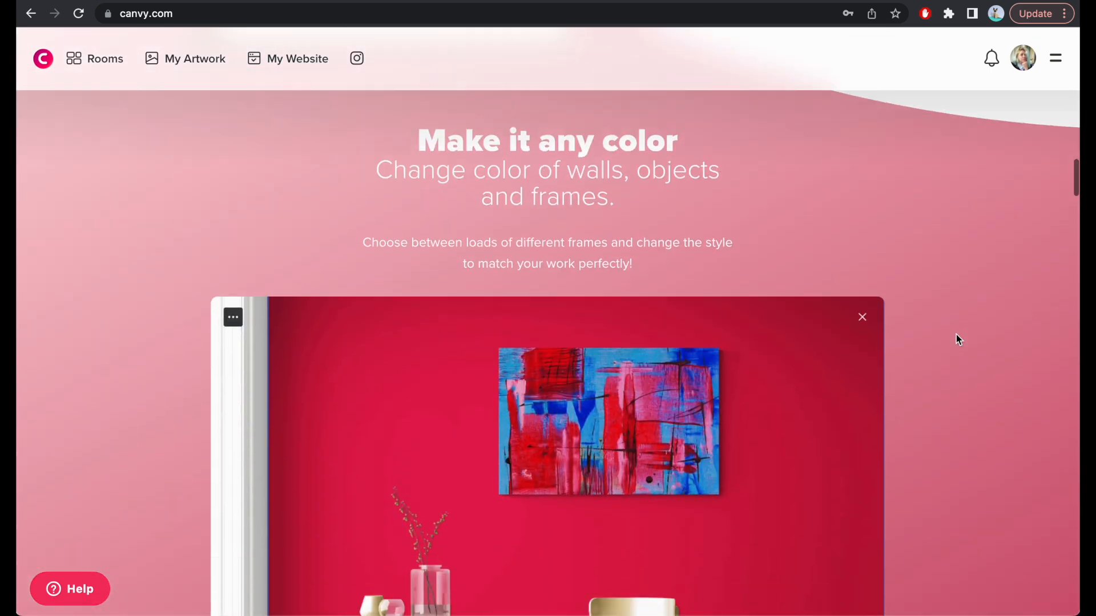
scroll(956, 335, down, 11)
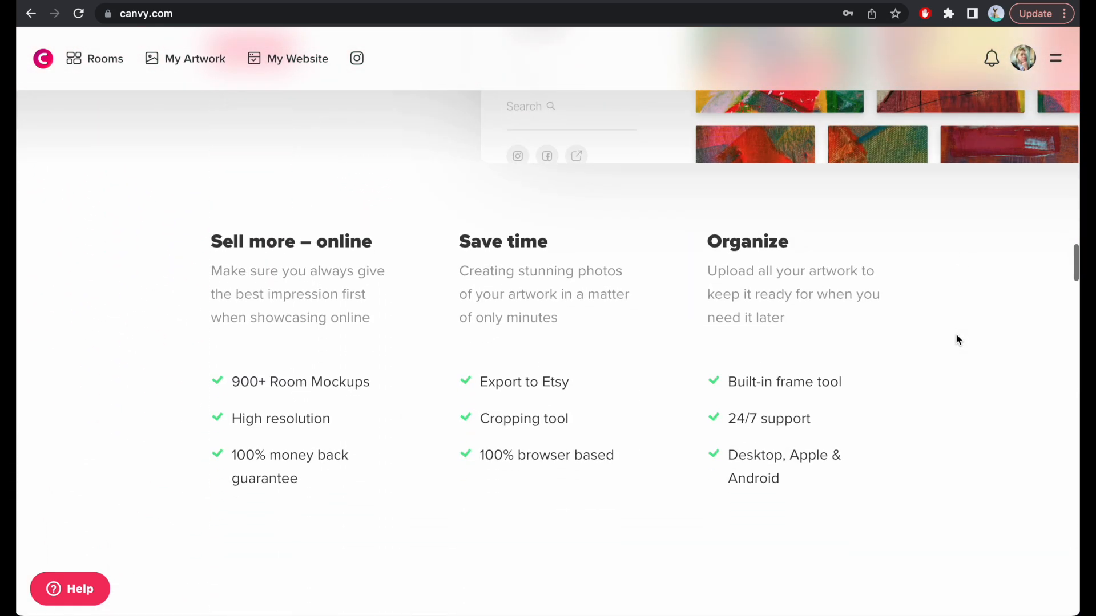
scroll(956, 335, up, 20)
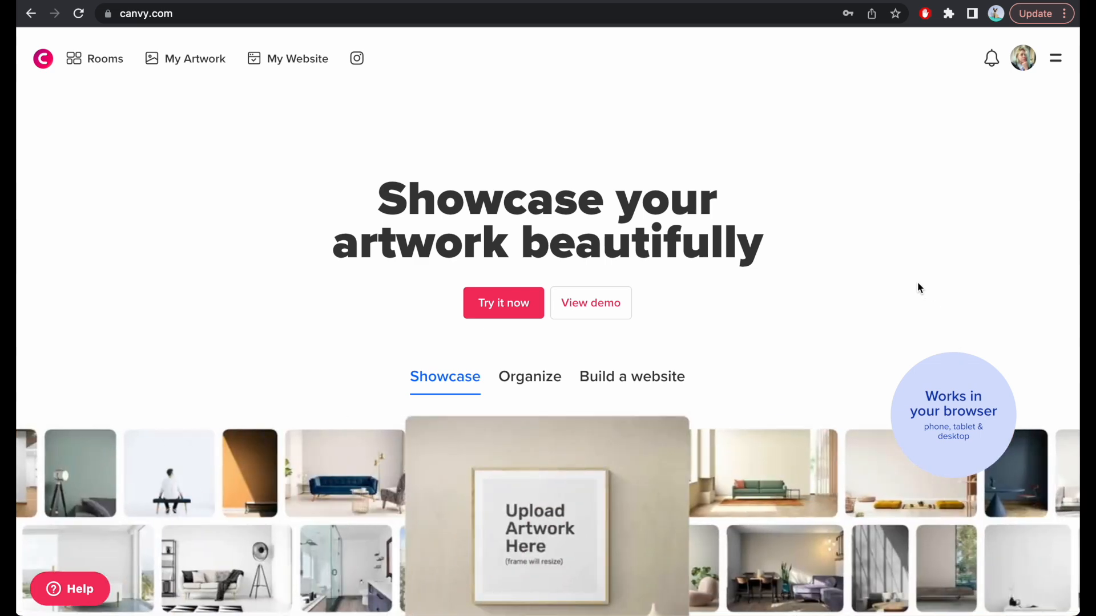
scroll(913, 280, down, 15)
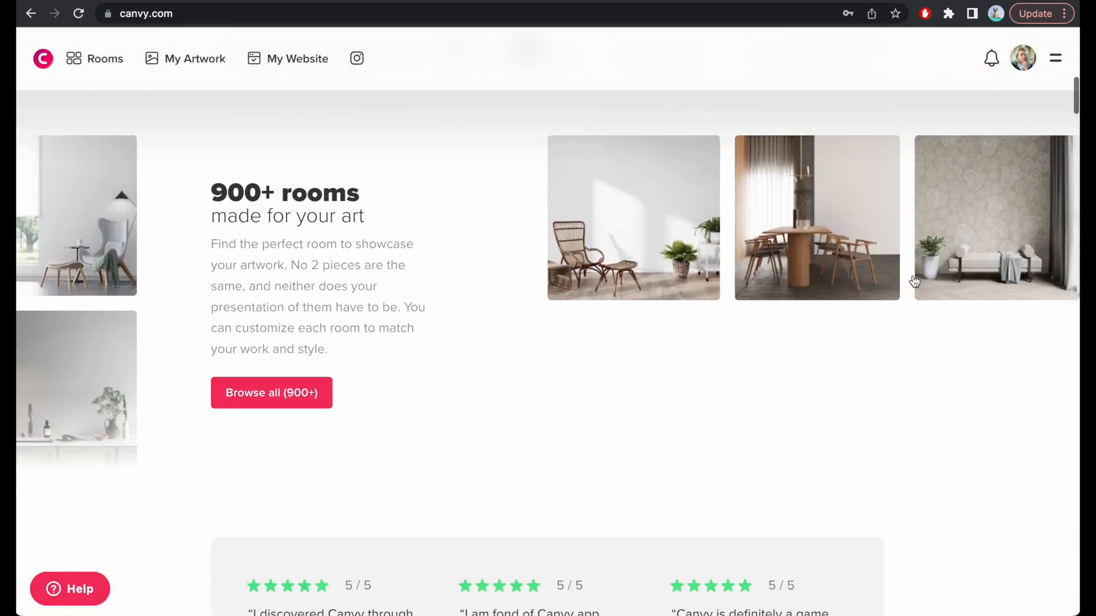
scroll(914, 282, down, 15)
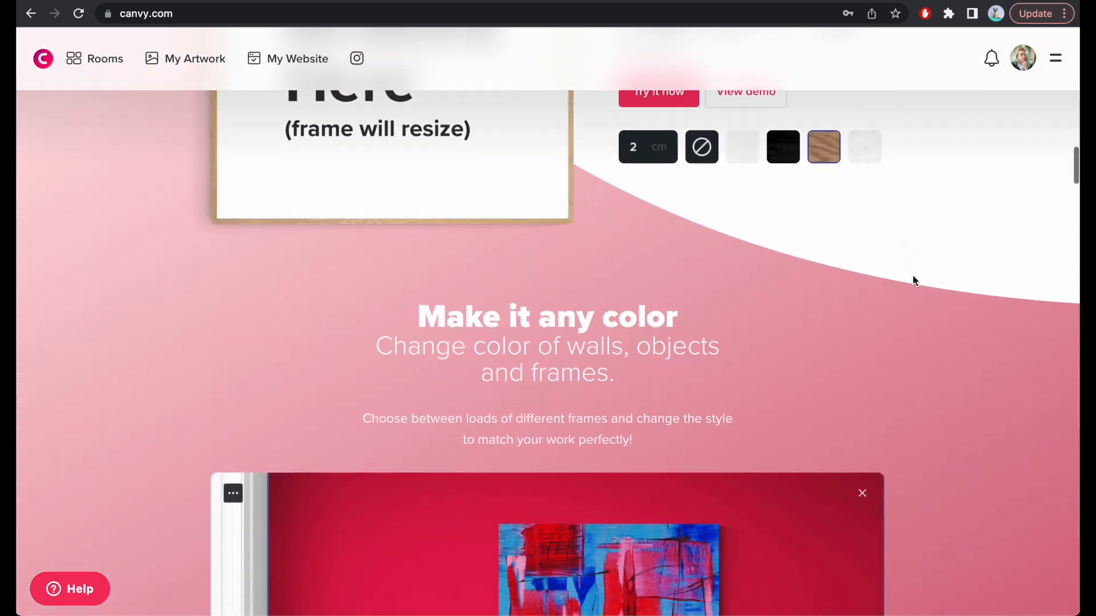
scroll(912, 277, down, 20)
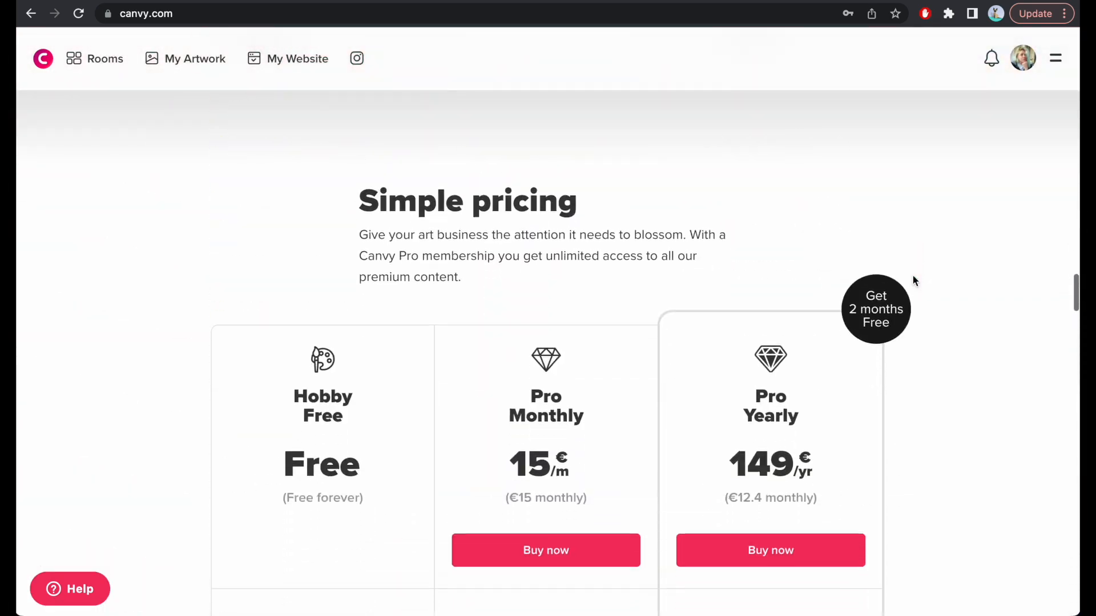
Compare the features and limits of the Hobby Free, Pro Monthly and Pro Yearly plans
scroll(924, 319, down, 1)
scroll(941, 370, up, 3)
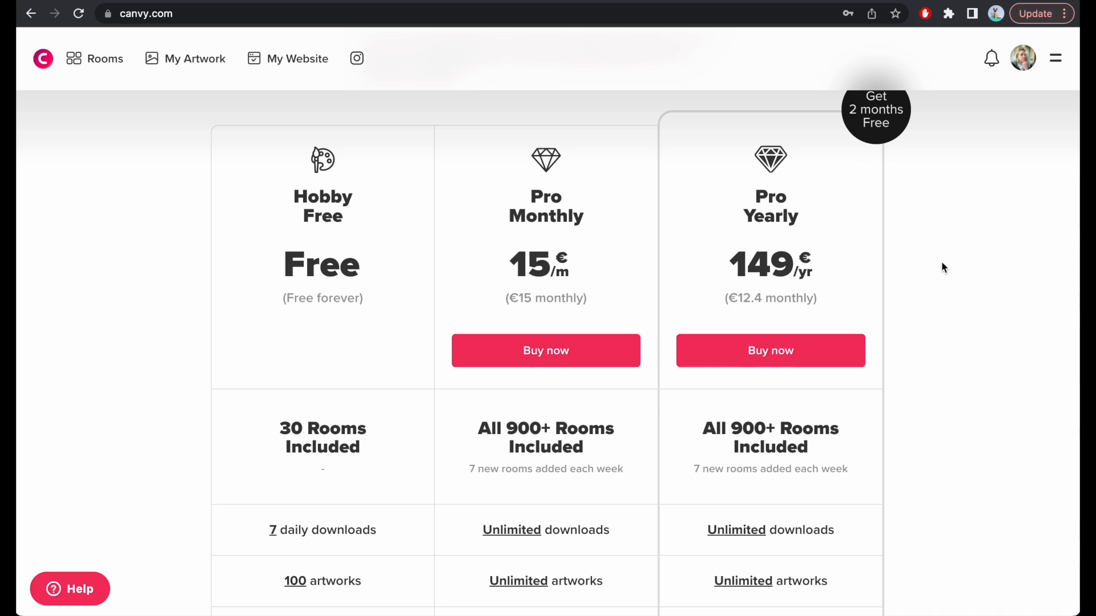
scroll(942, 267, down, 5)
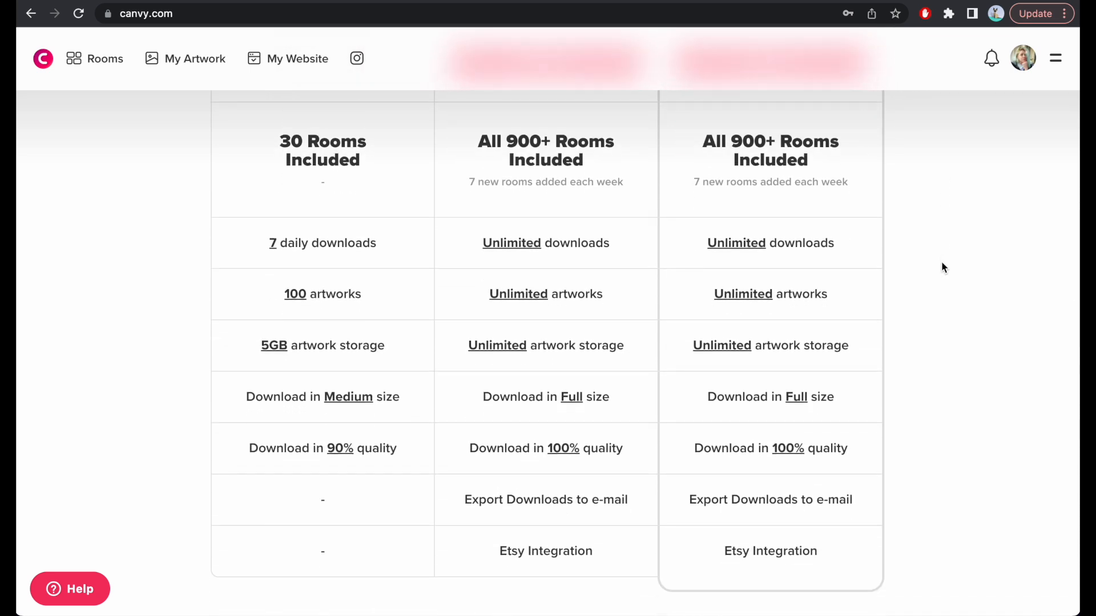
scroll(940, 261, up, 5)
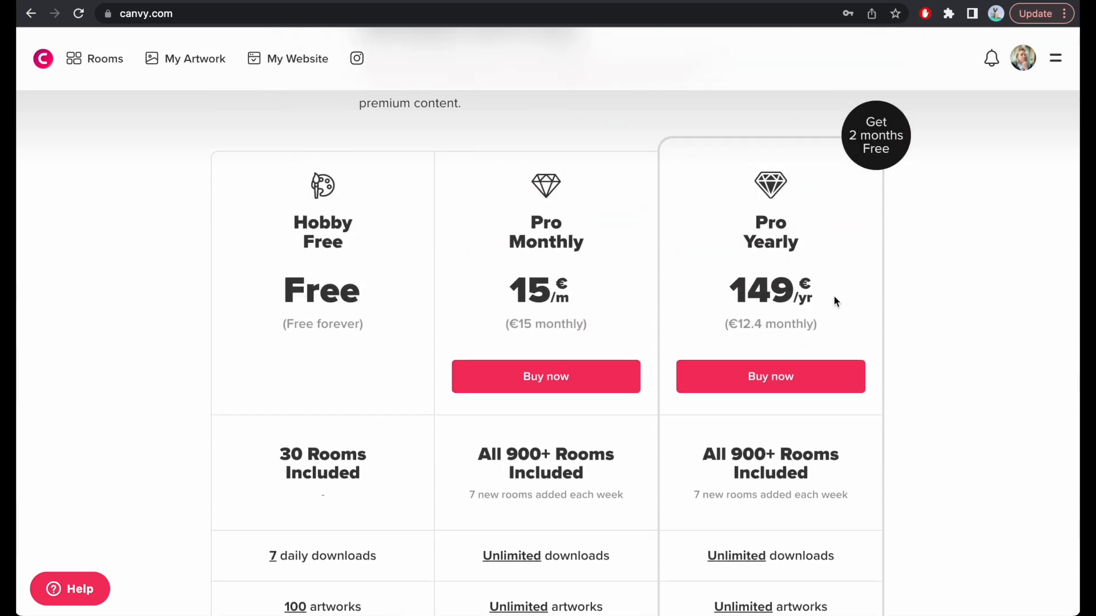
scroll(927, 361, down, 2)
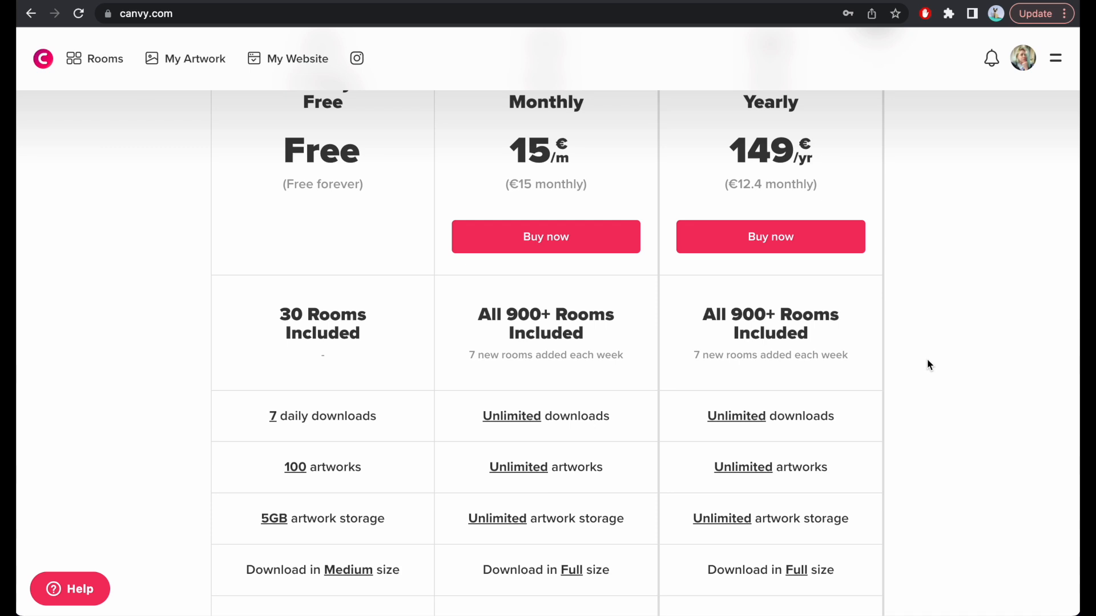
scroll(927, 360, down, 3)
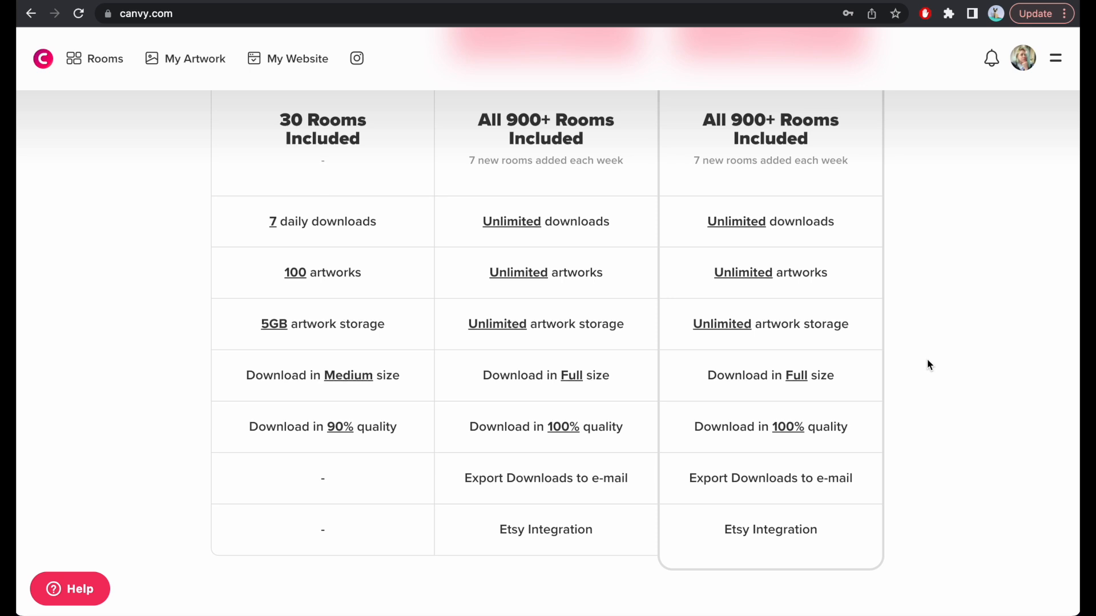
scroll(928, 360, up, 3)
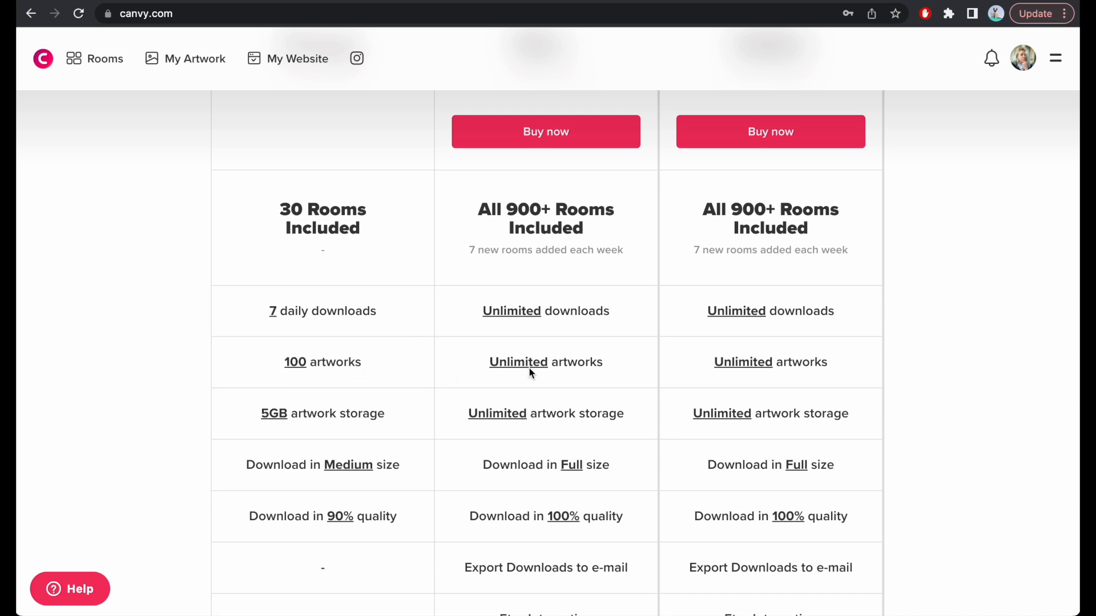
scroll(529, 368, down, 3)
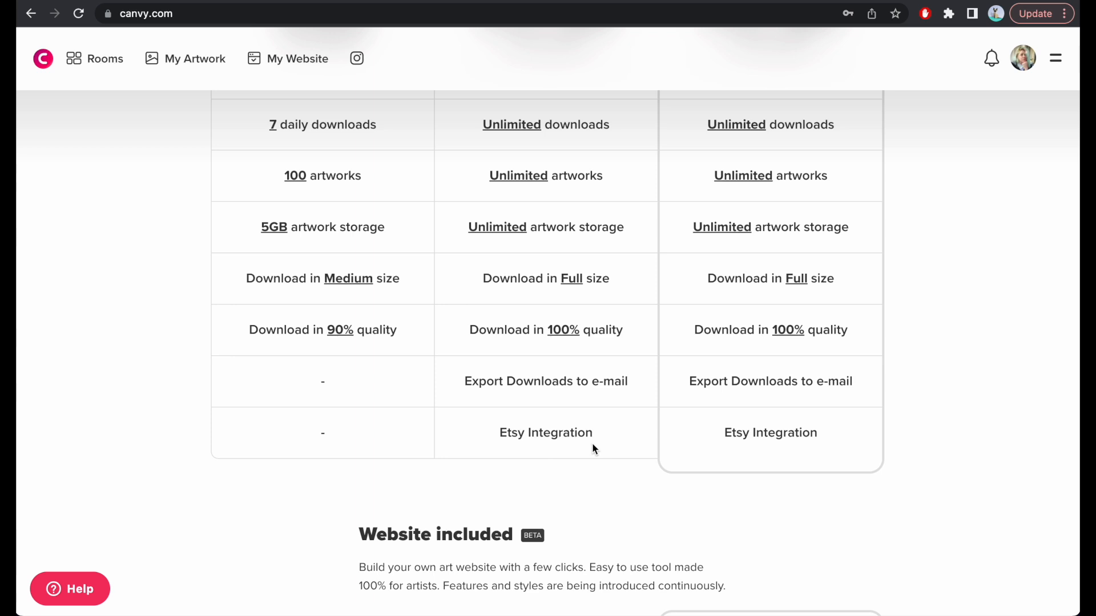
scroll(592, 448, up, 4)
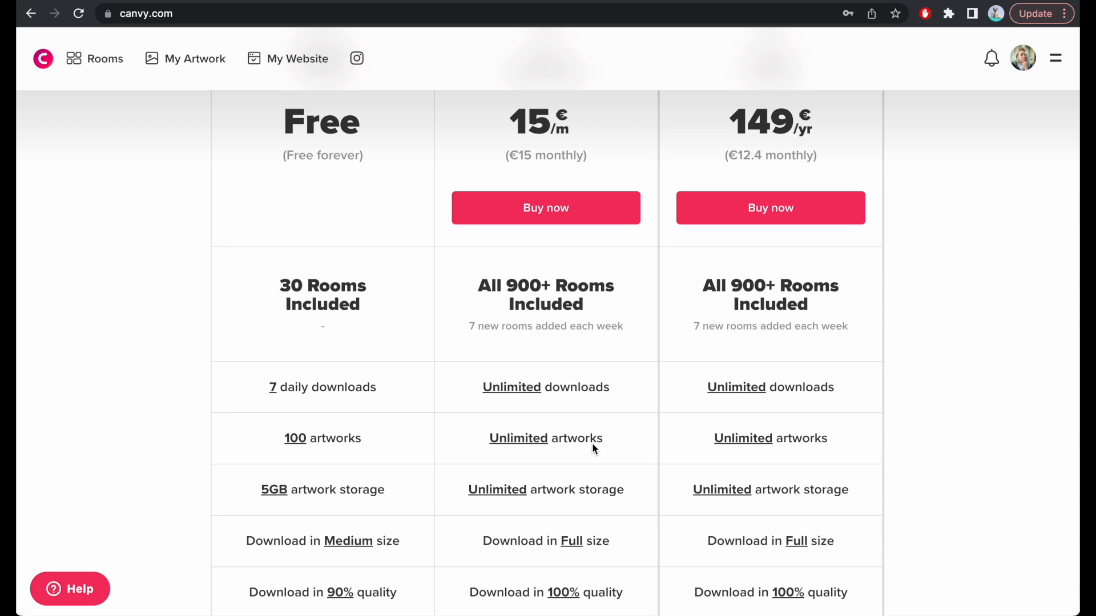
Return from the pricing section, open the Rooms library and browse the newest room mockups
scroll(592, 449, up, 20)
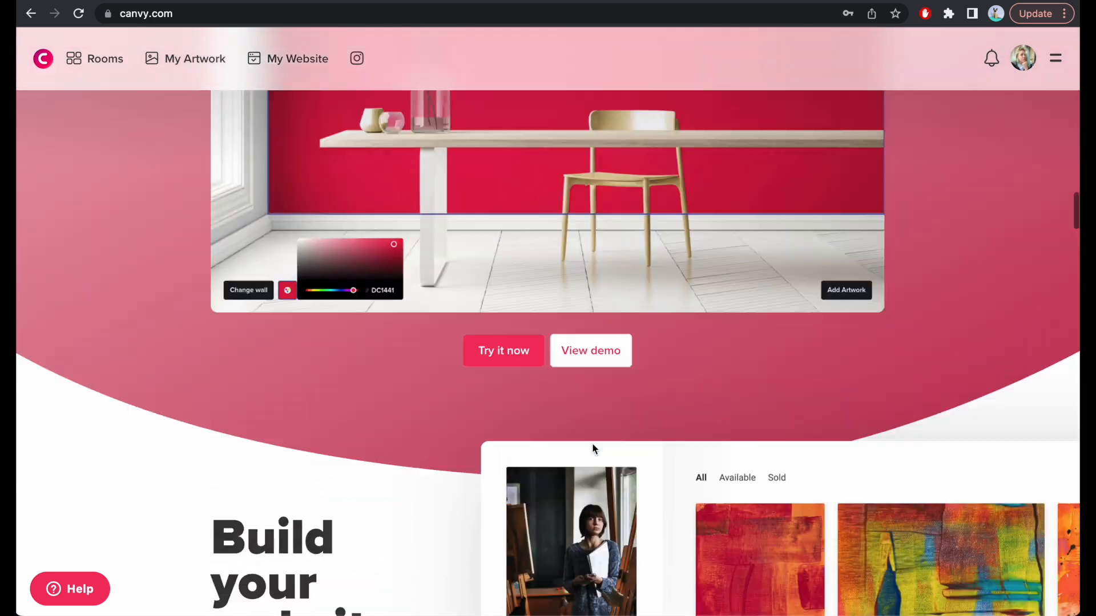
scroll(592, 448, up, 15)
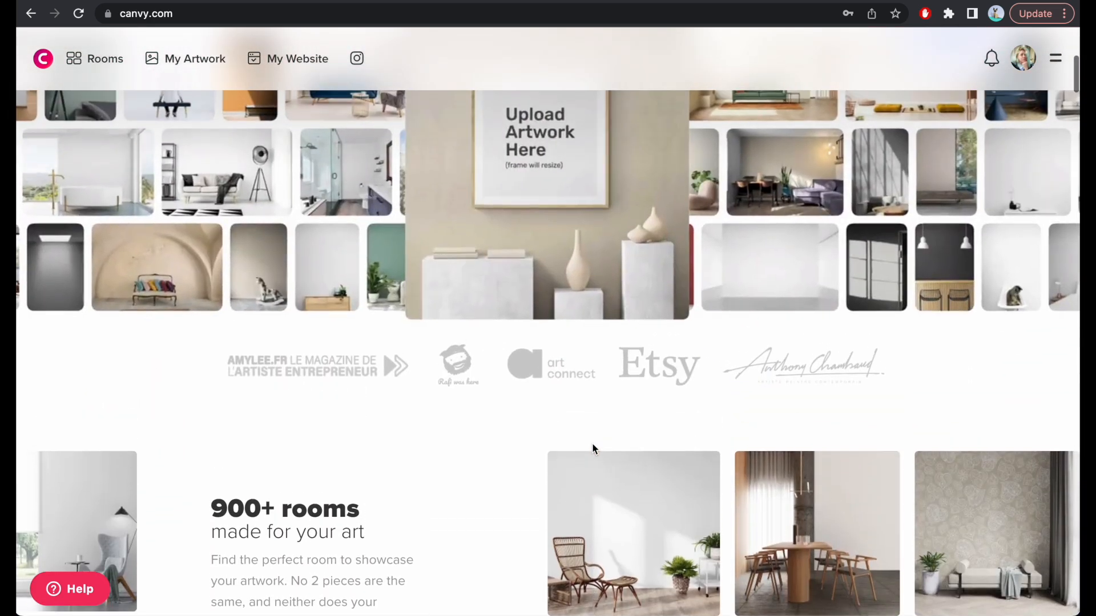
scroll(591, 443, up, 3)
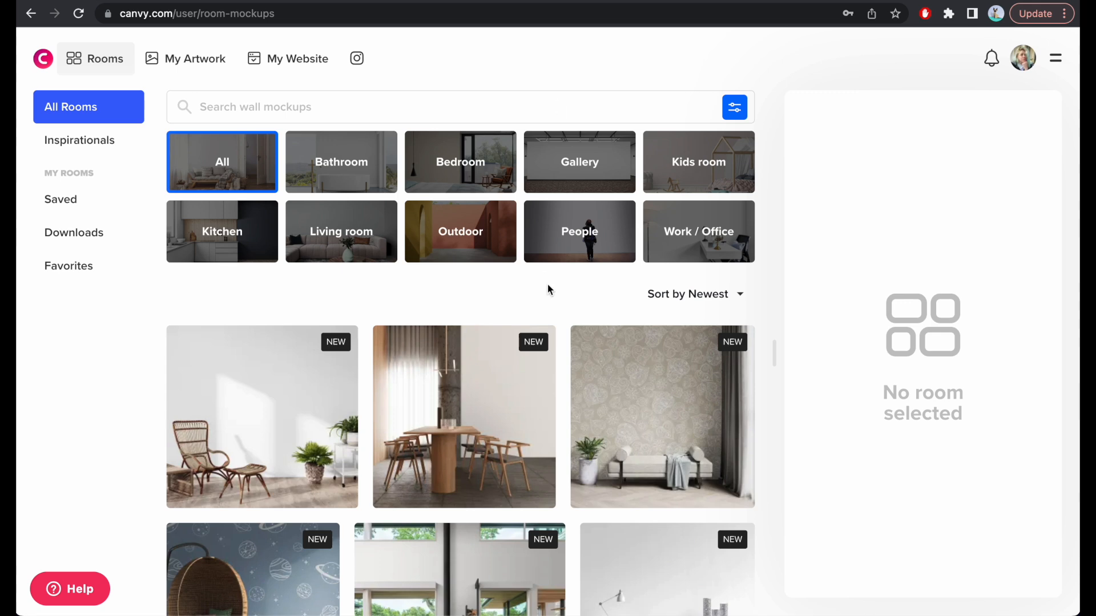
scroll(547, 289, down, 4)
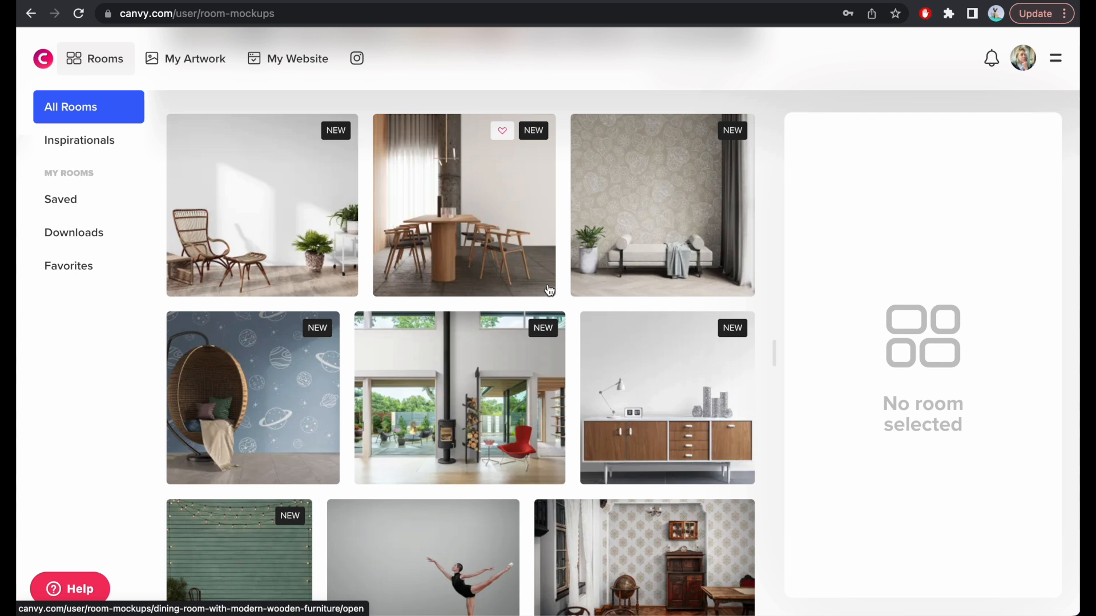
scroll(549, 290, up, 4)
Filter the room mockups by Bathroom and look through the available rooms
click(349, 172)
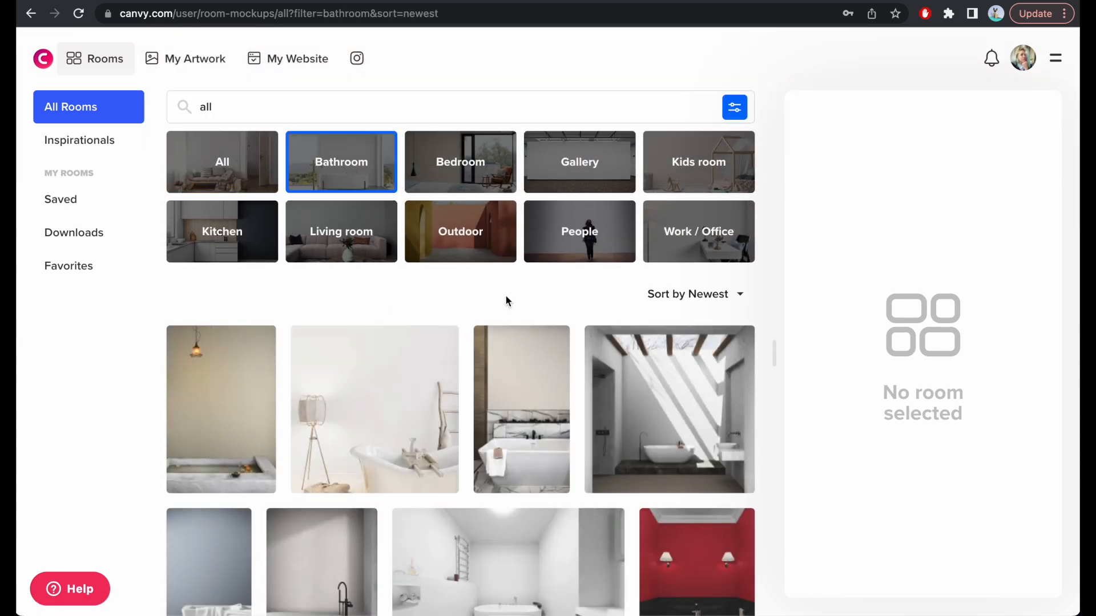
scroll(615, 311, down, 4)
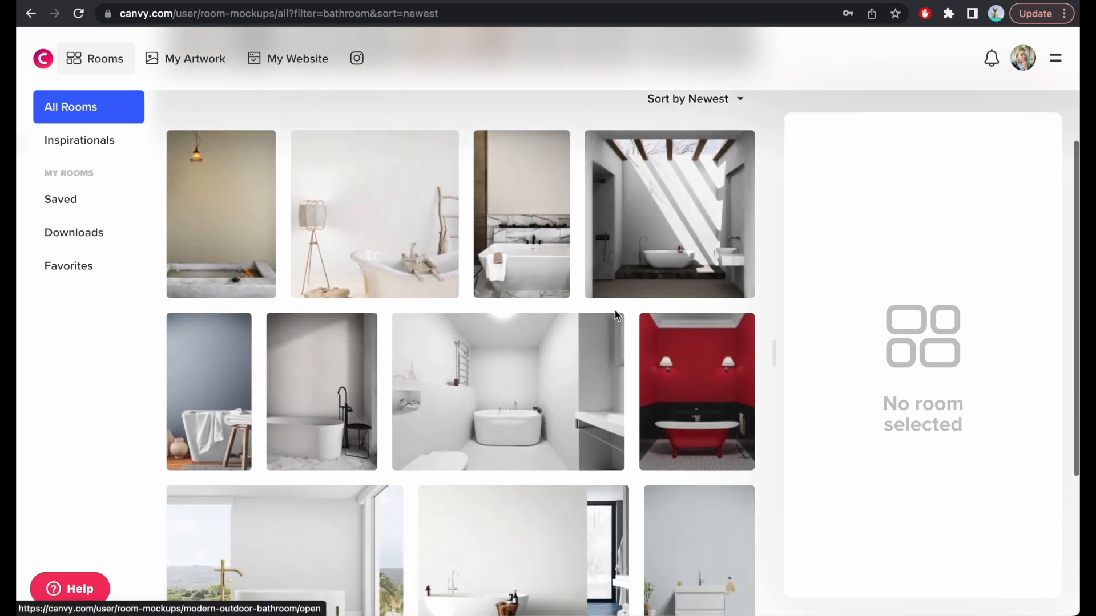
scroll(615, 313, down, 4)
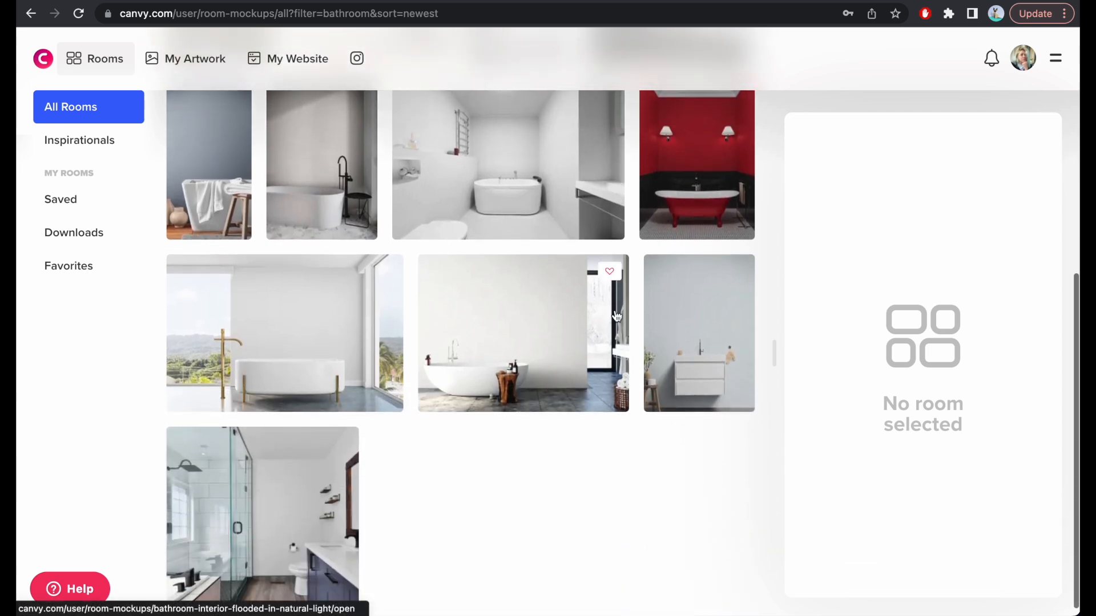
scroll(551, 488, up, 2)
scroll(551, 486, up, 4)
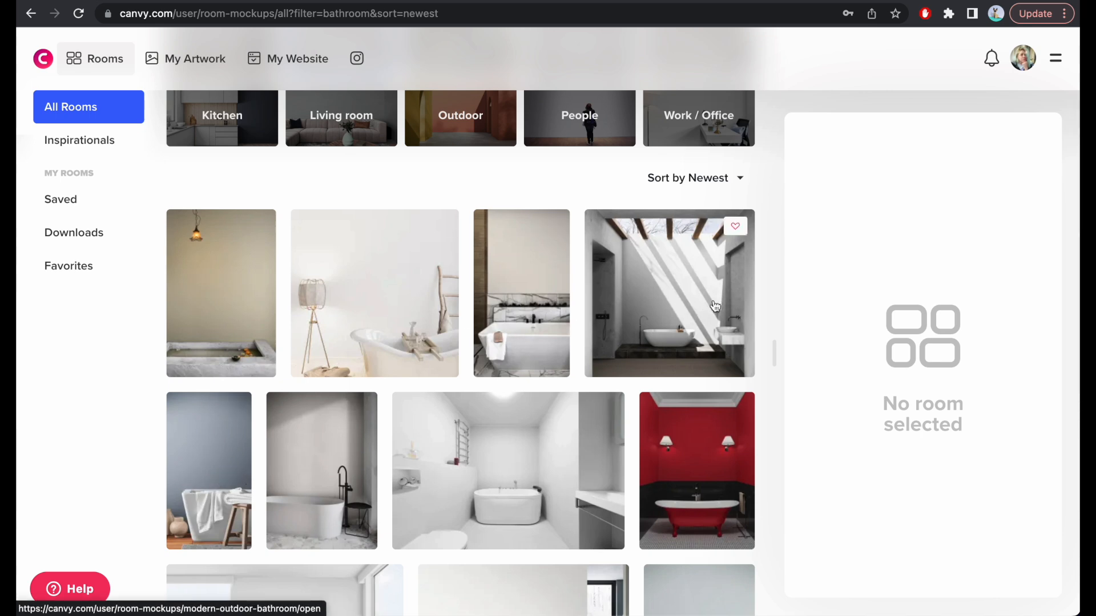
scroll(715, 306, up, 2)
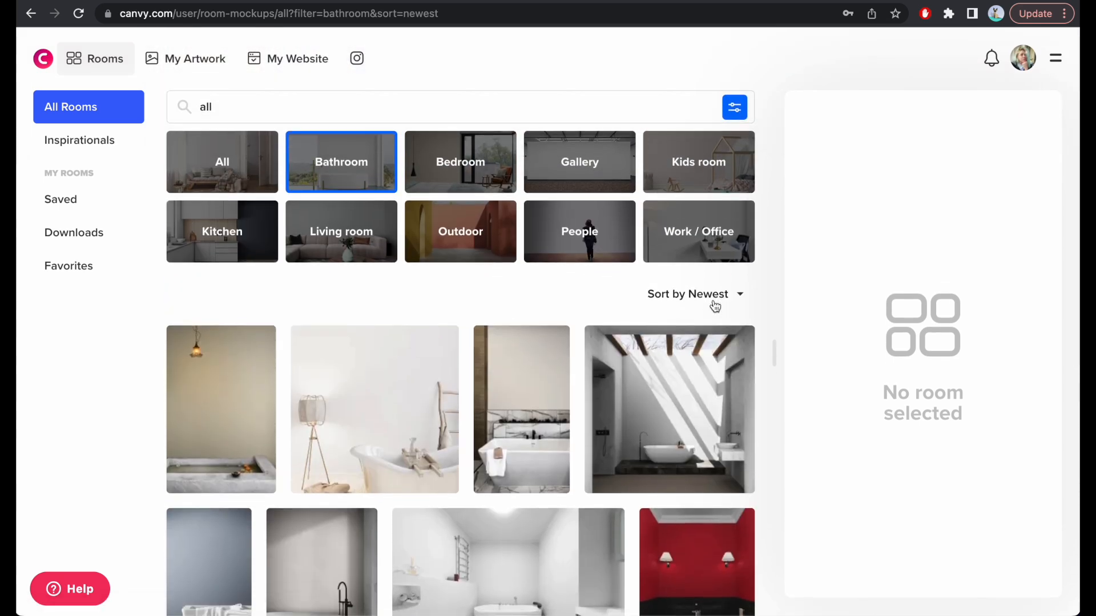
Filter the room mockups by Bedroom and open the Large industrial loft bedroom for editing
click(485, 166)
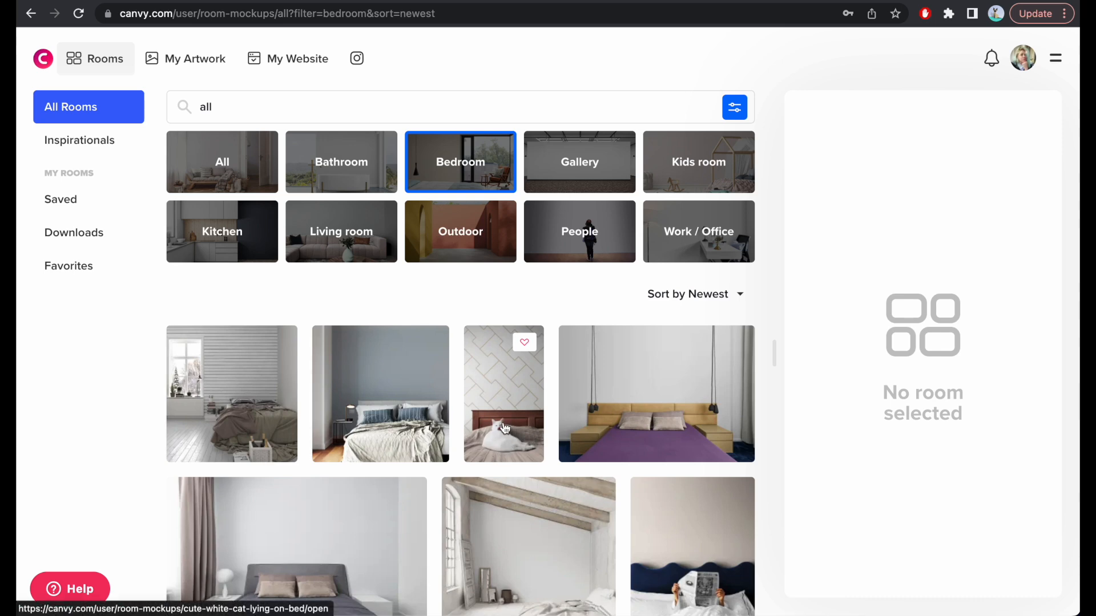
scroll(505, 428, down, 4)
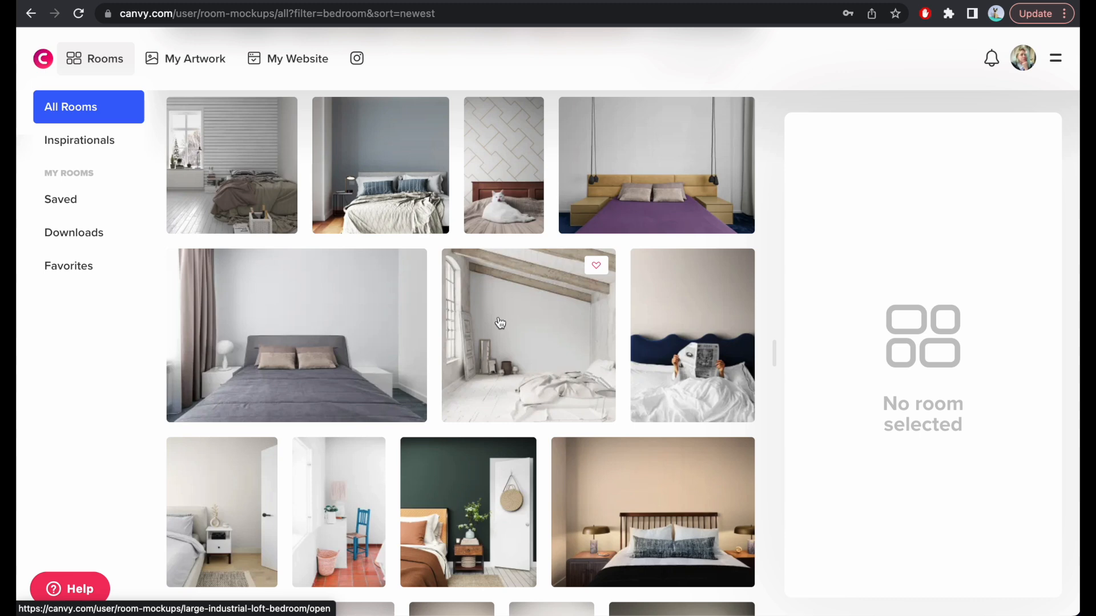
click(527, 350)
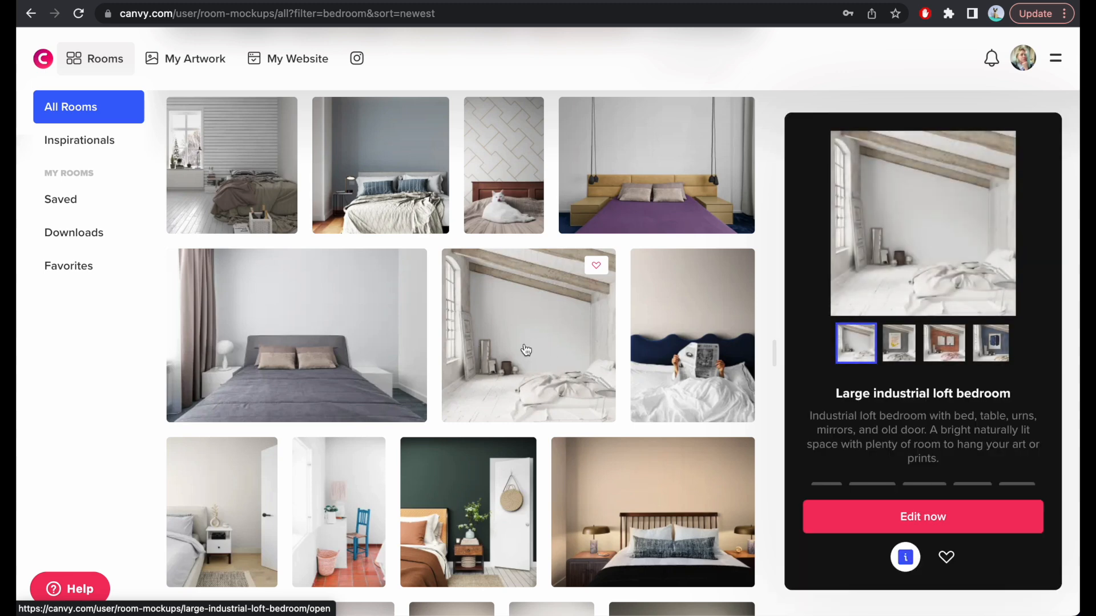
click(873, 530)
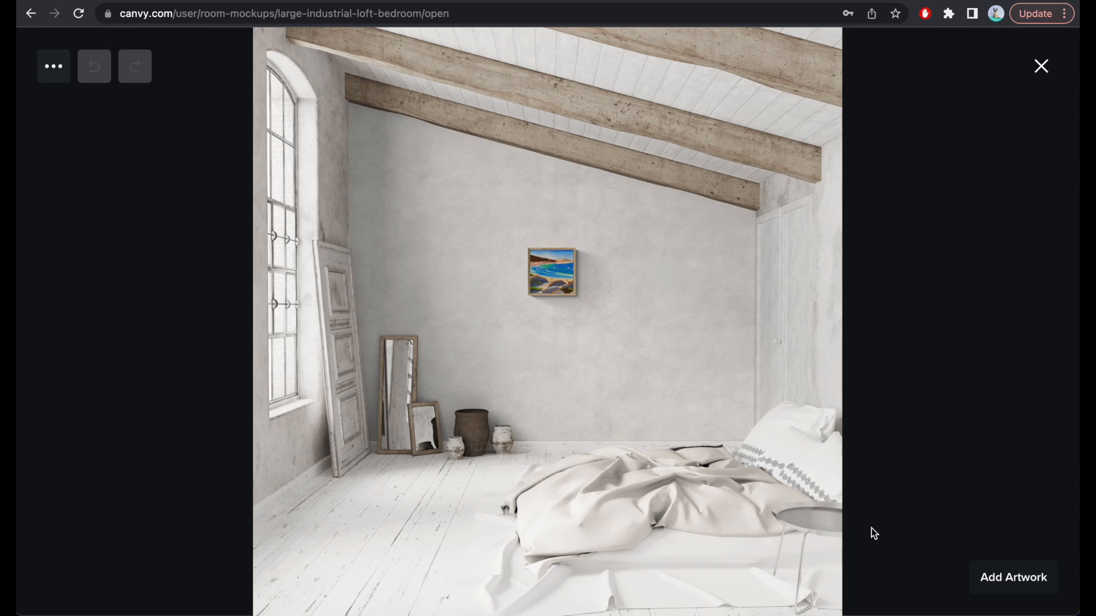
Delete the framed seascape from the bedroom wall and browse the artwork library for a replacement
click(555, 284)
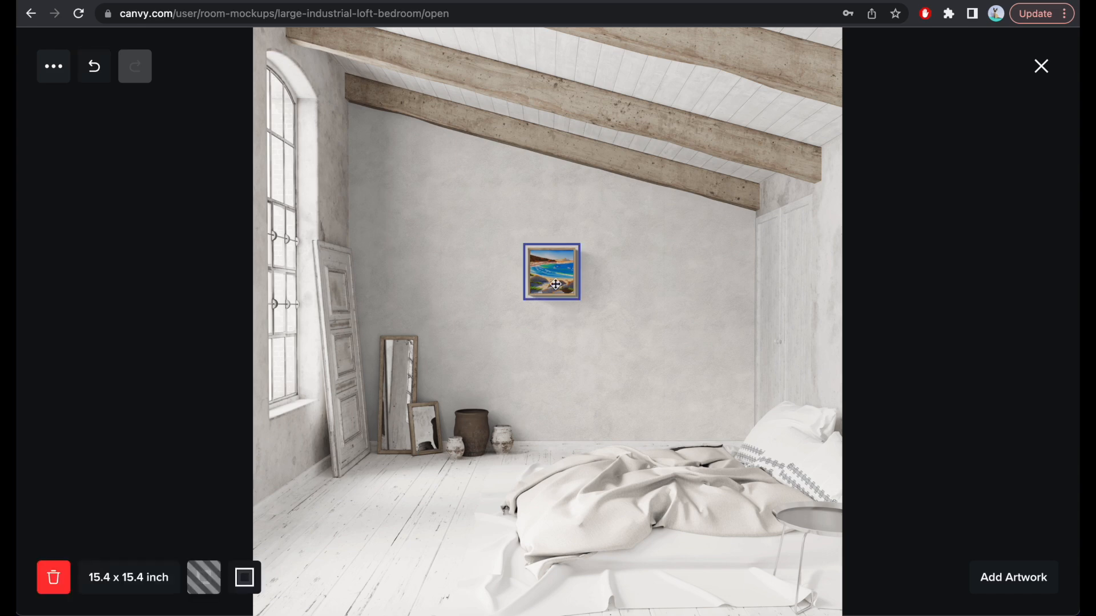
key(Delete)
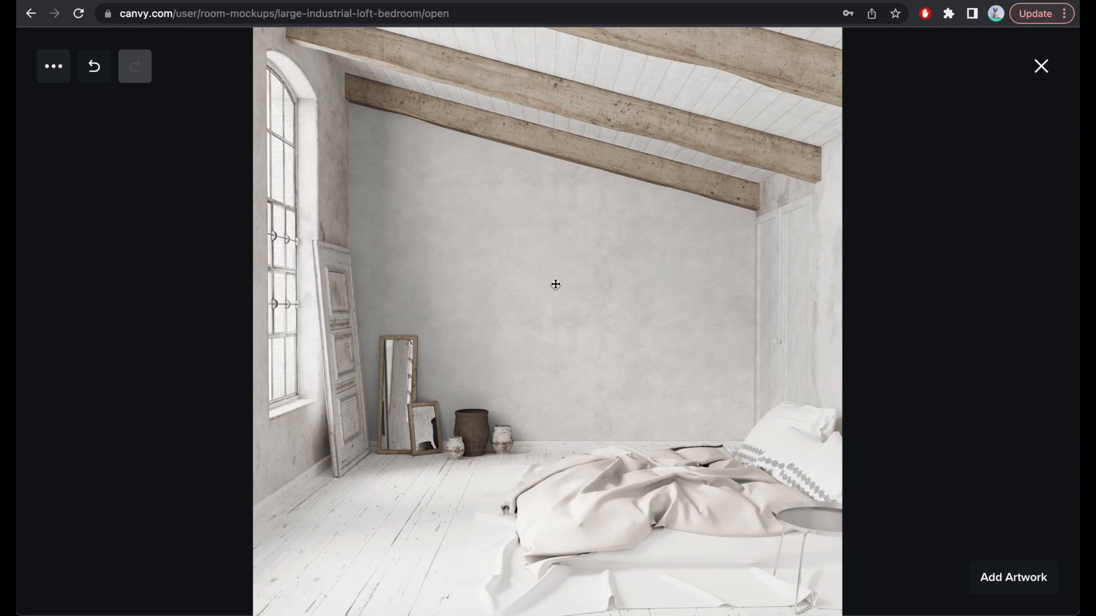
click(1006, 577)
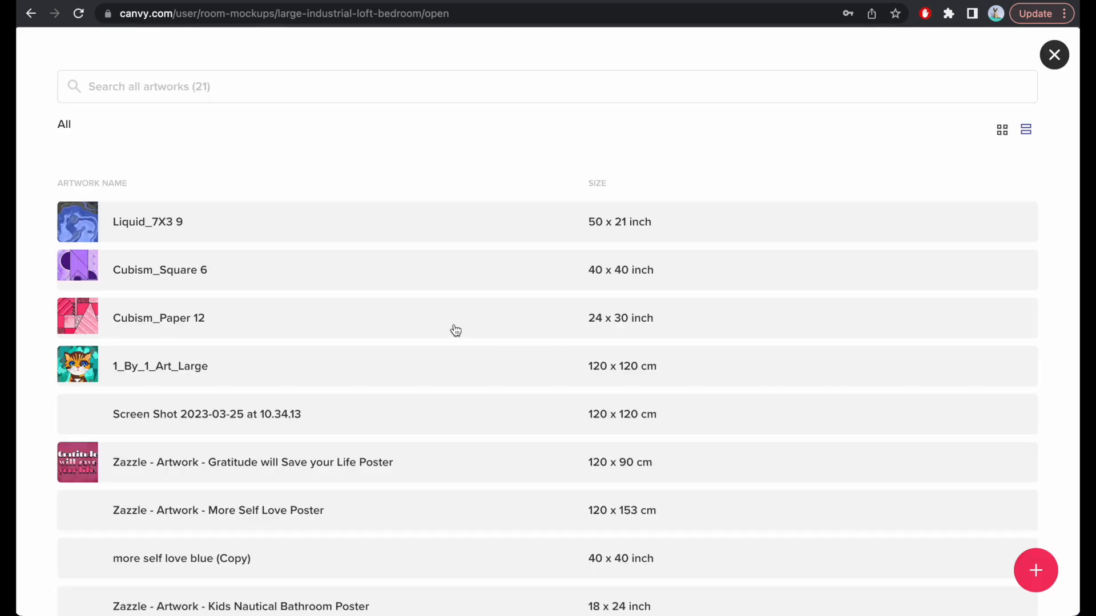
scroll(427, 334, down, 7)
scroll(427, 335, down, 4)
scroll(425, 333, up, 11)
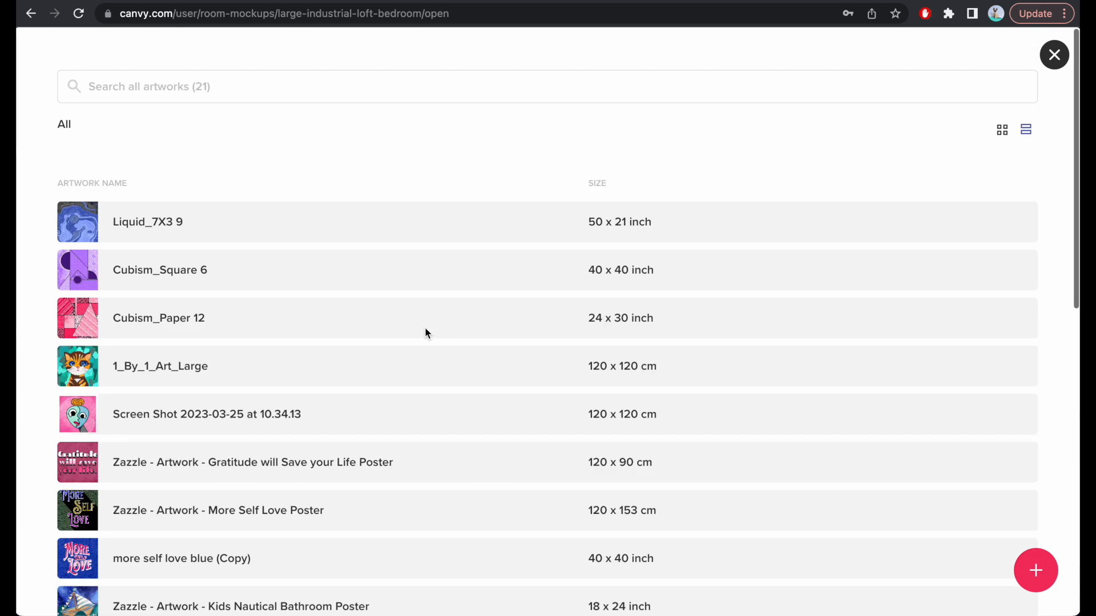
Upload liquid_Poster 5.jpg from the computer as a new artwork for the room
click(1035, 579)
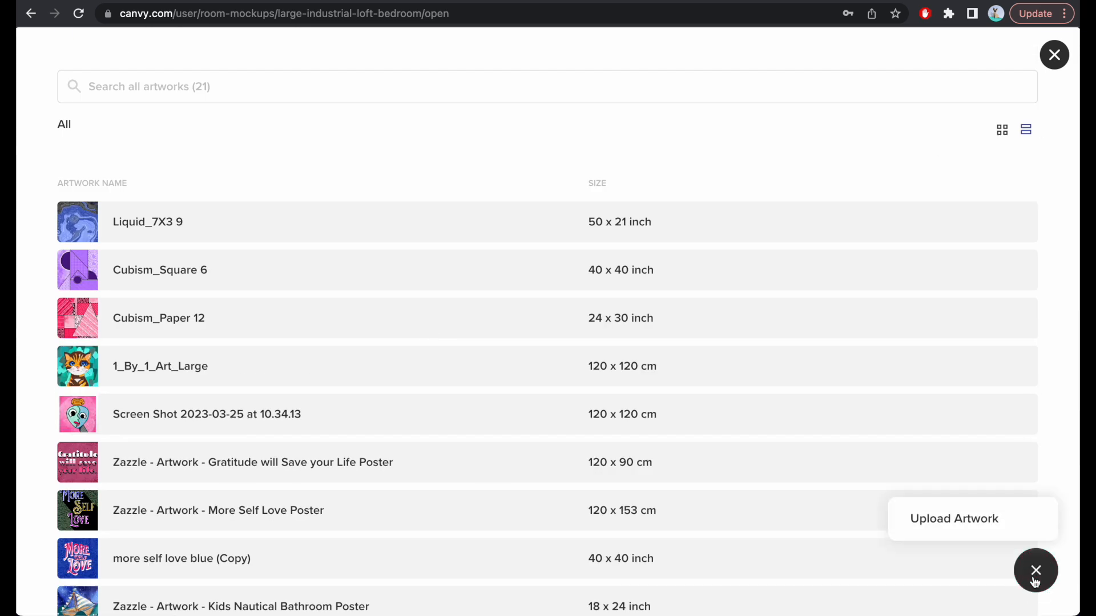
click(936, 518)
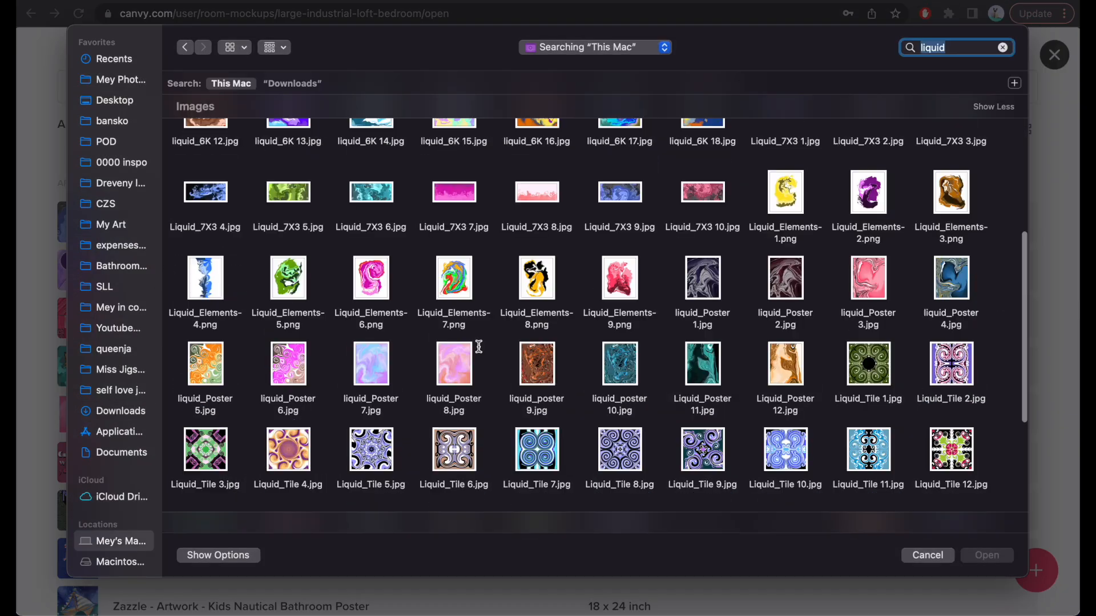
scroll(479, 346, down, 3)
click(210, 283)
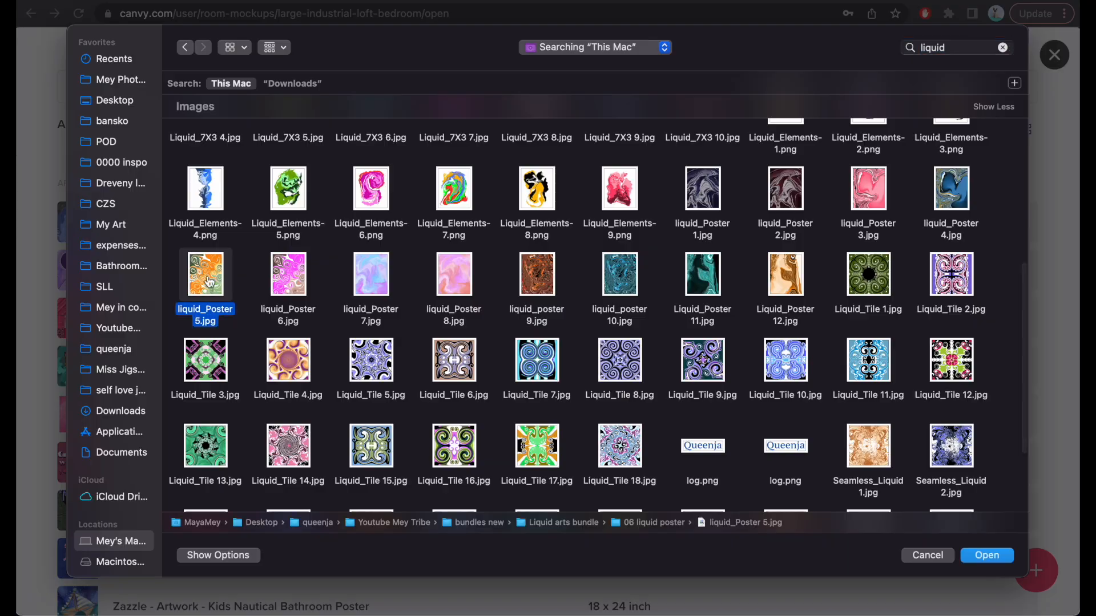
double_click(210, 282)
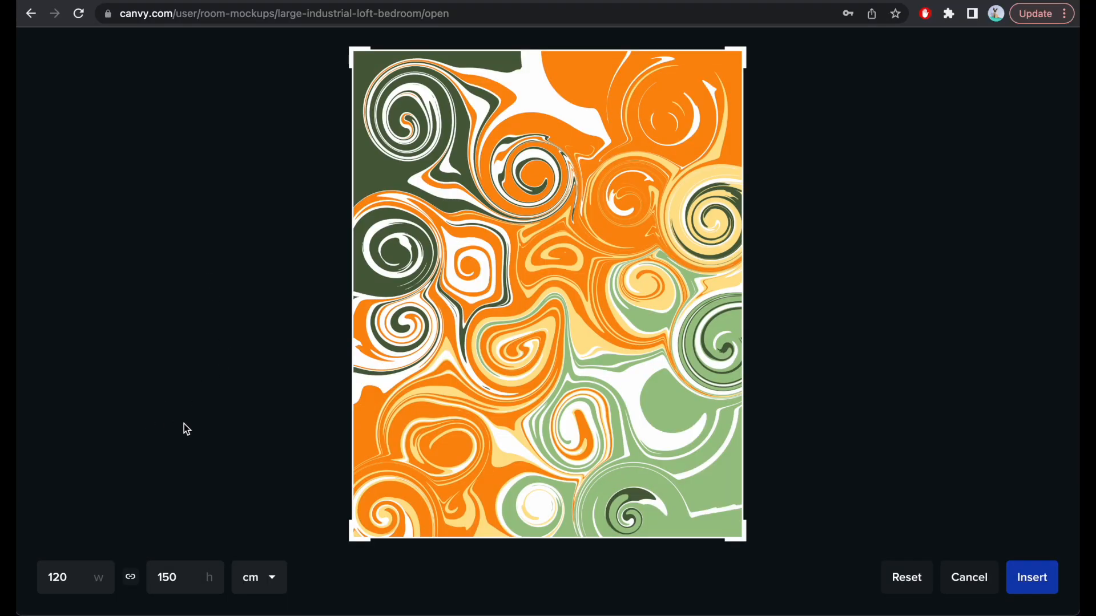
Set the uploaded poster's width to 90 cm, slightly adjust its crop, and add it to the bedroom wall
click(77, 564)
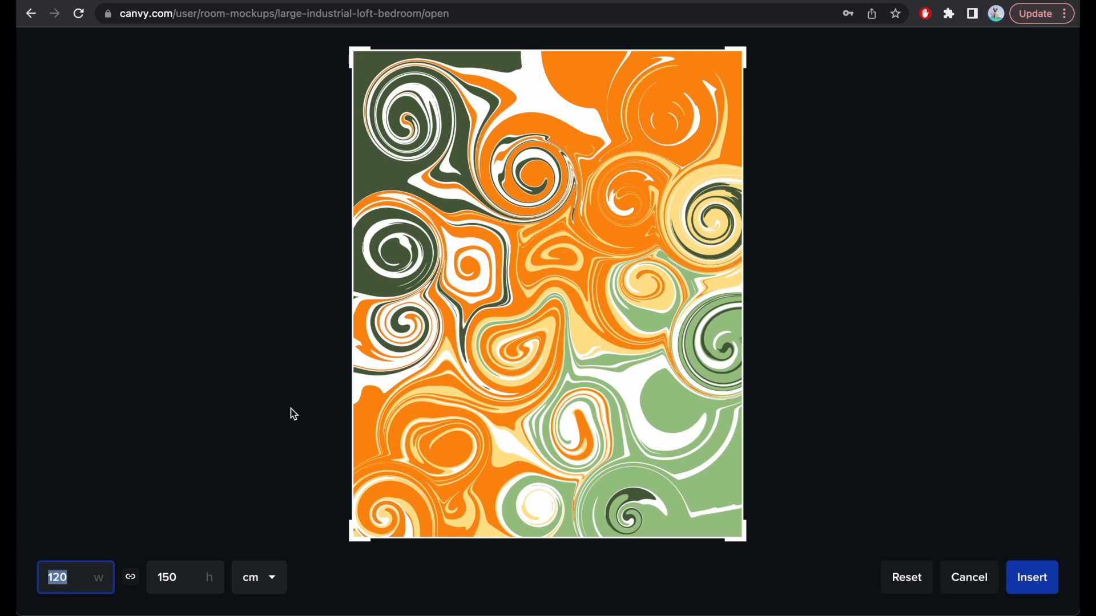
text(90)
click(745, 540)
mouse_move(745, 540)
mouse_down()
mouse_move(631, 489)
mouse_move(543, 533)
mouse_move(630, 525)
mouse_move(692, 481)
mouse_move(717, 416)
mouse_move(738, 428)
mouse_move(746, 538)
mouse_up()
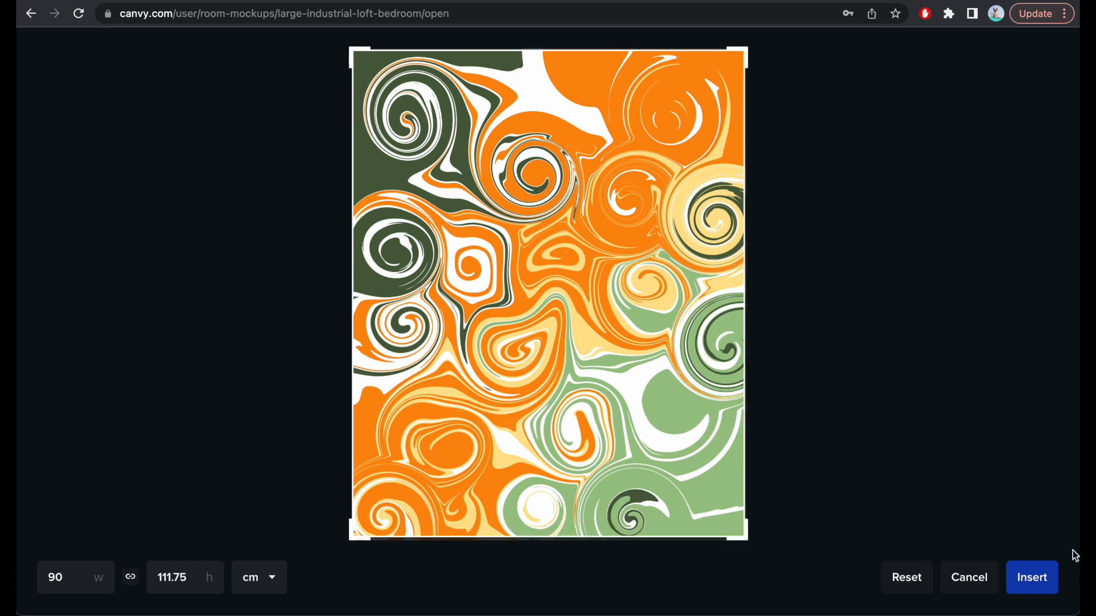
click(1032, 578)
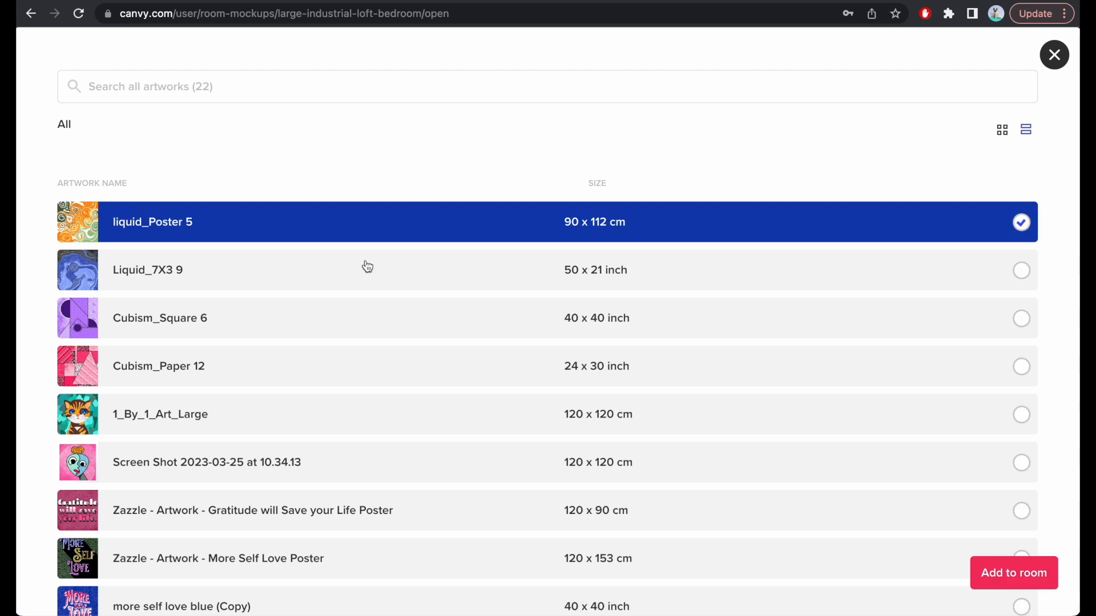
click(1014, 573)
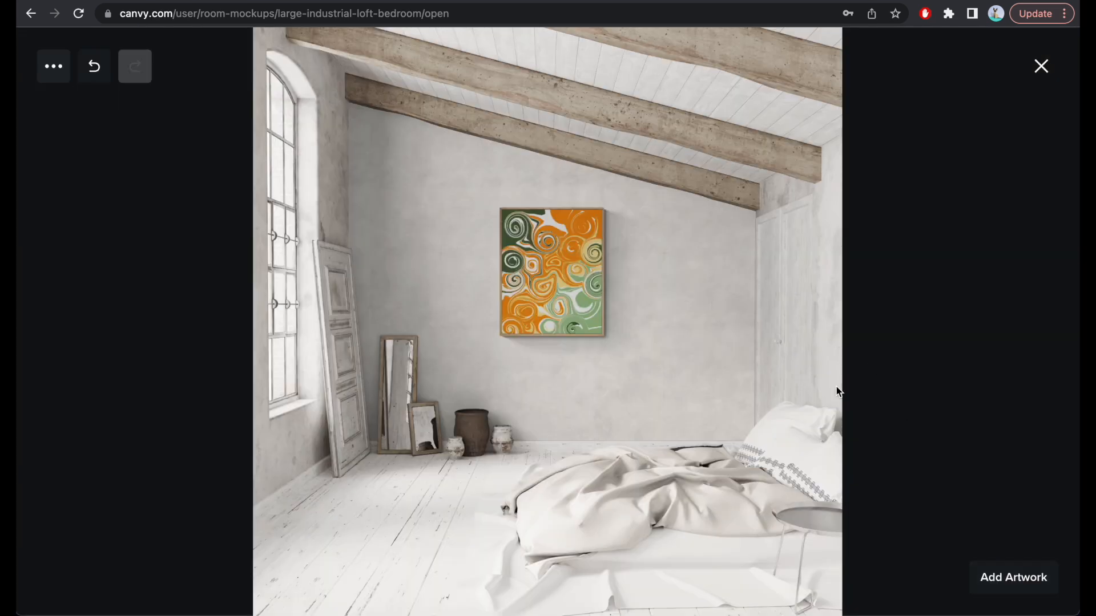
Add the Cubism_Square 6 and Liquid_7X3 9 artworks from the library to the room
click(1000, 578)
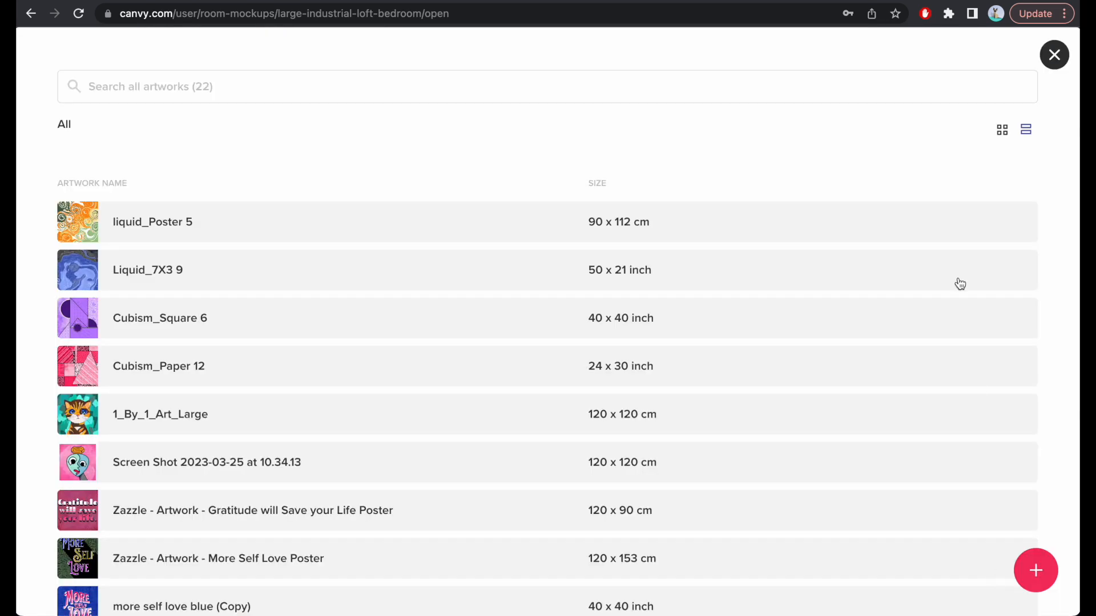
click(896, 288)
click(893, 326)
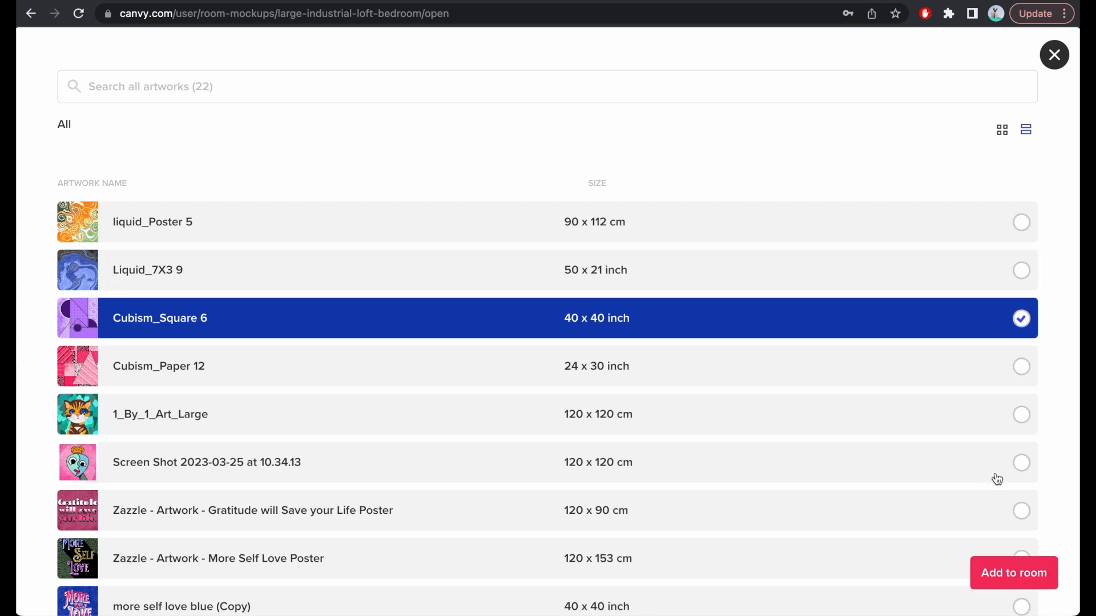
click(1018, 272)
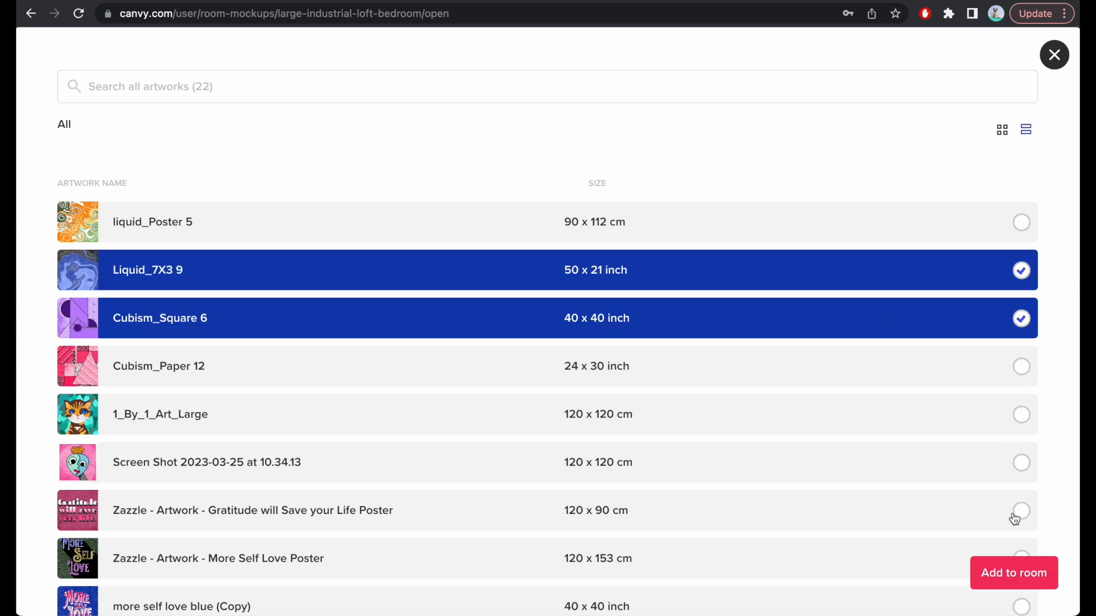
click(1011, 576)
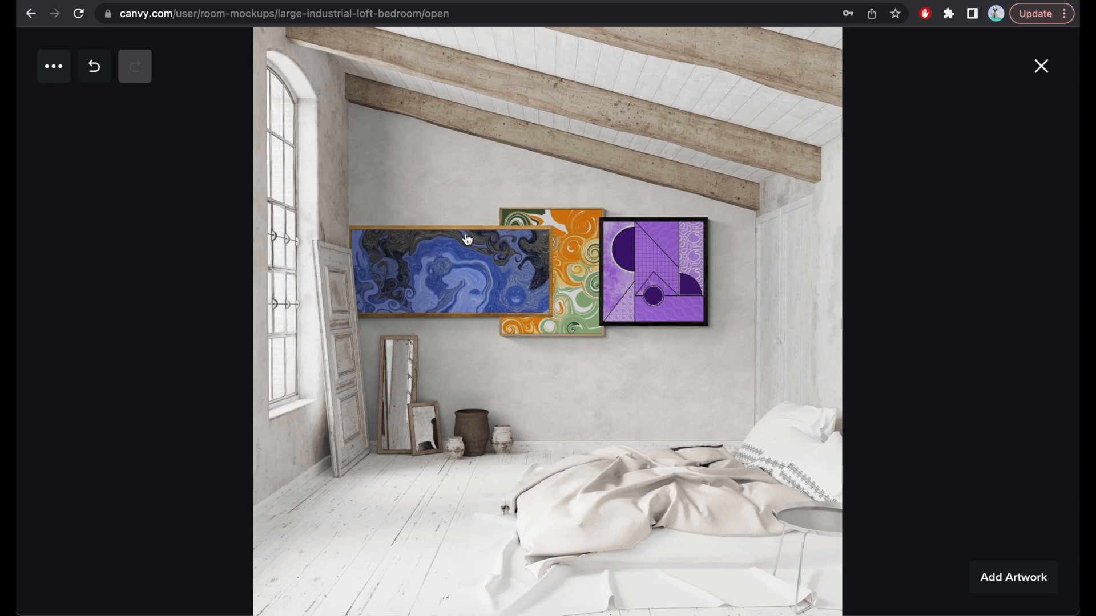
Delete the blue Liquid_7X3 9 artwork and spread the orange poster and purple square artwork apart on the wall
drag(462, 259, 481, 193)
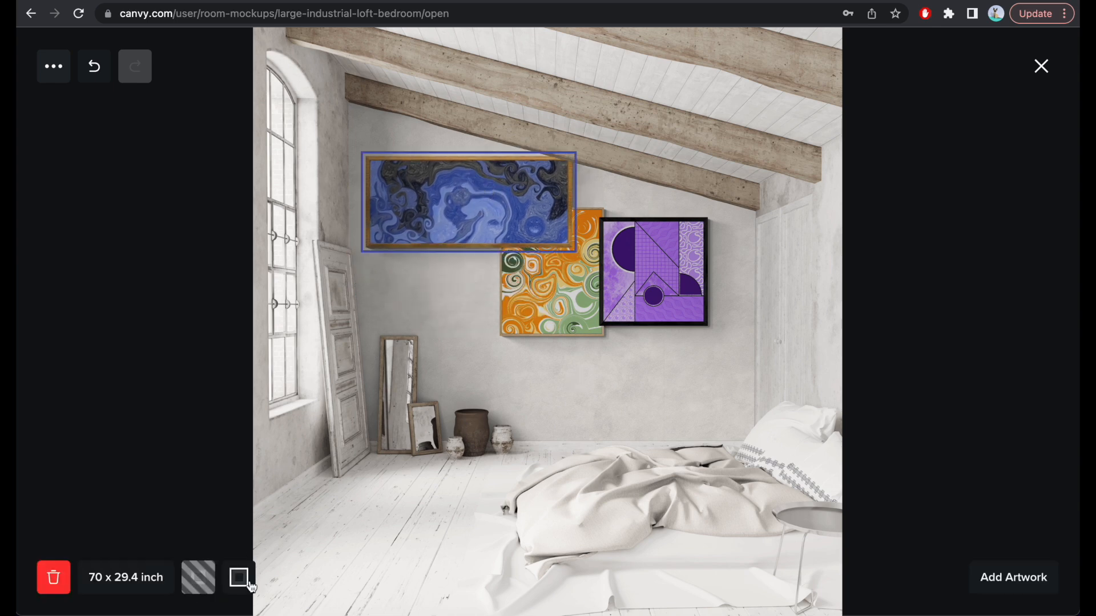
click(142, 576)
click(461, 218)
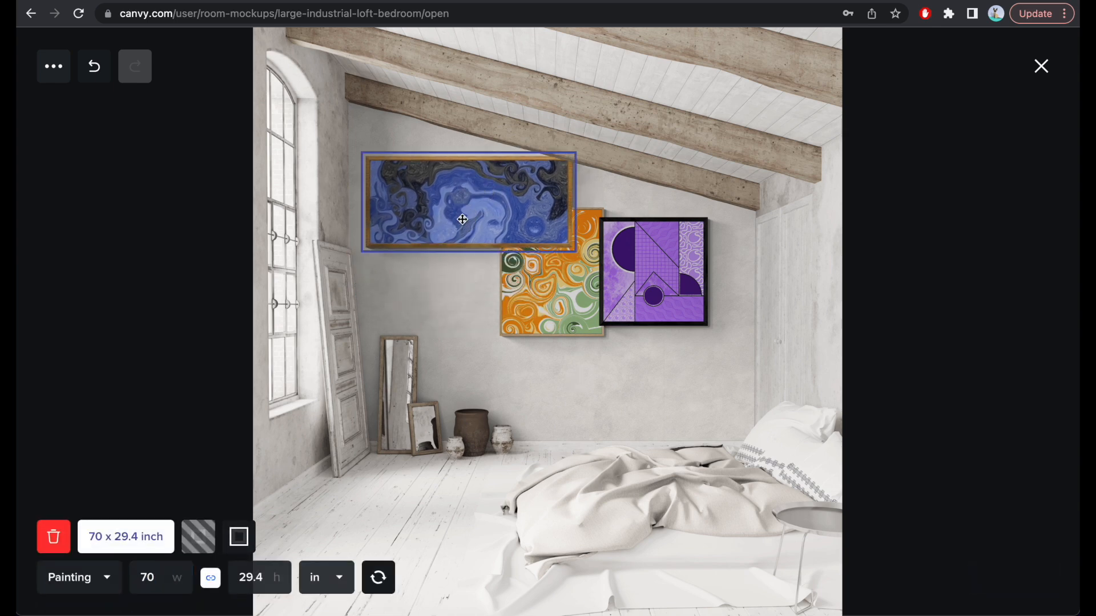
key(Delete)
drag(560, 291, 448, 263)
drag(665, 297, 565, 337)
Give the orange poster a black frame, adjust the frame thickness, and bring up the purple artwork's frame settings
click(441, 258)
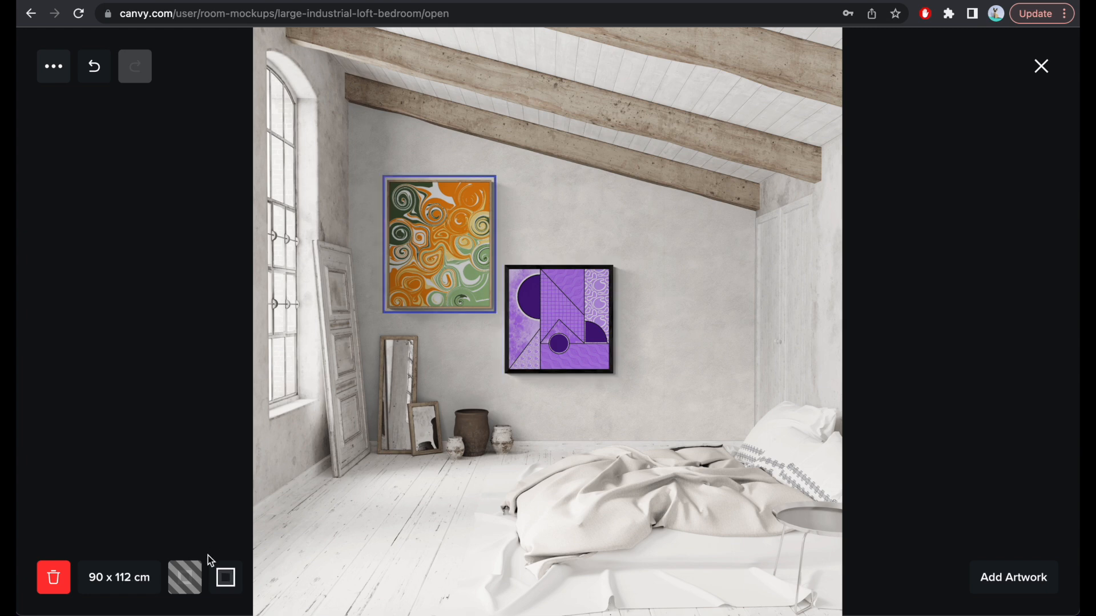
click(225, 578)
click(478, 583)
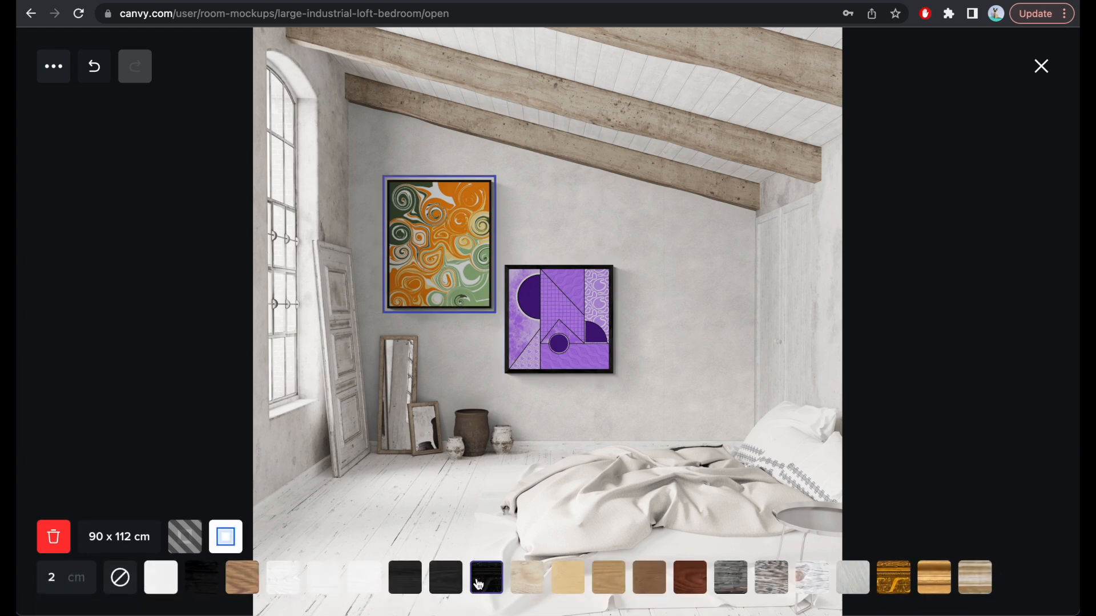
click(53, 577)
key(Return)
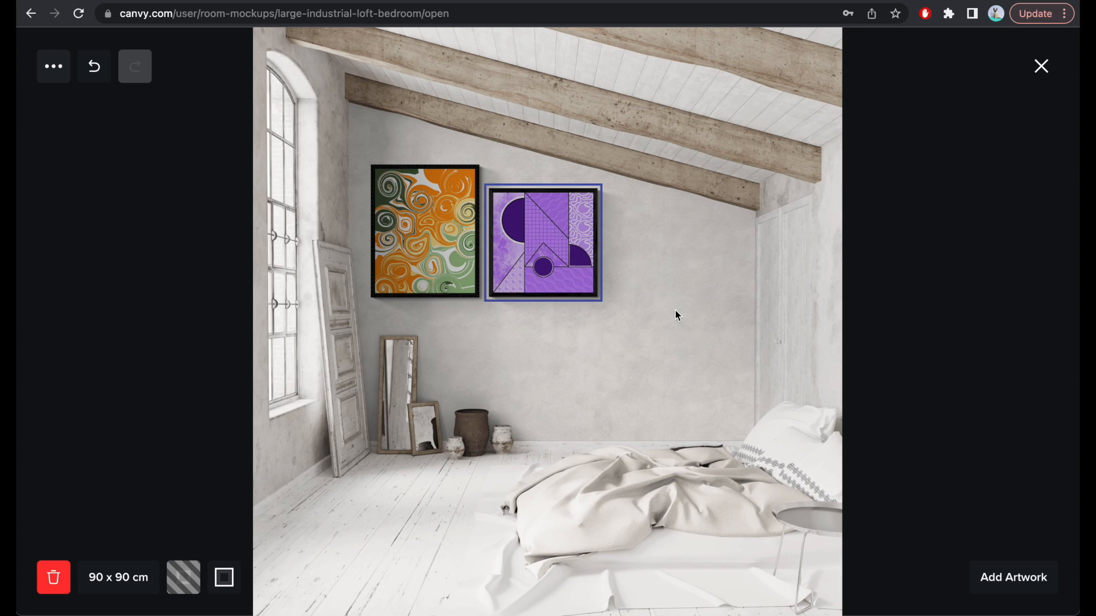
click(224, 578)
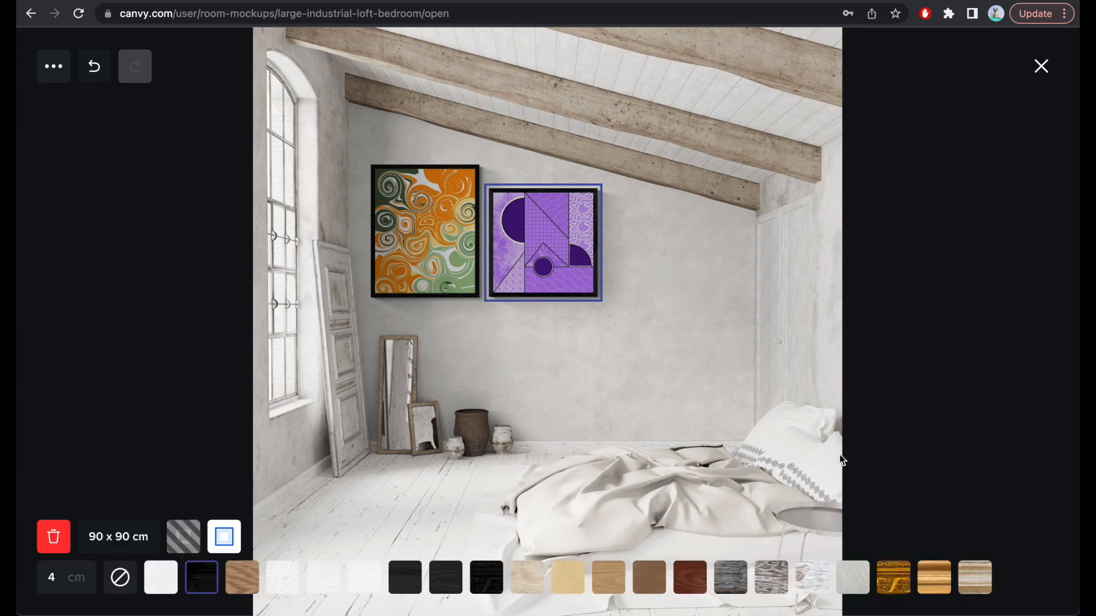
Recolour the bedroom's back wall to a brownish orange
click(676, 331)
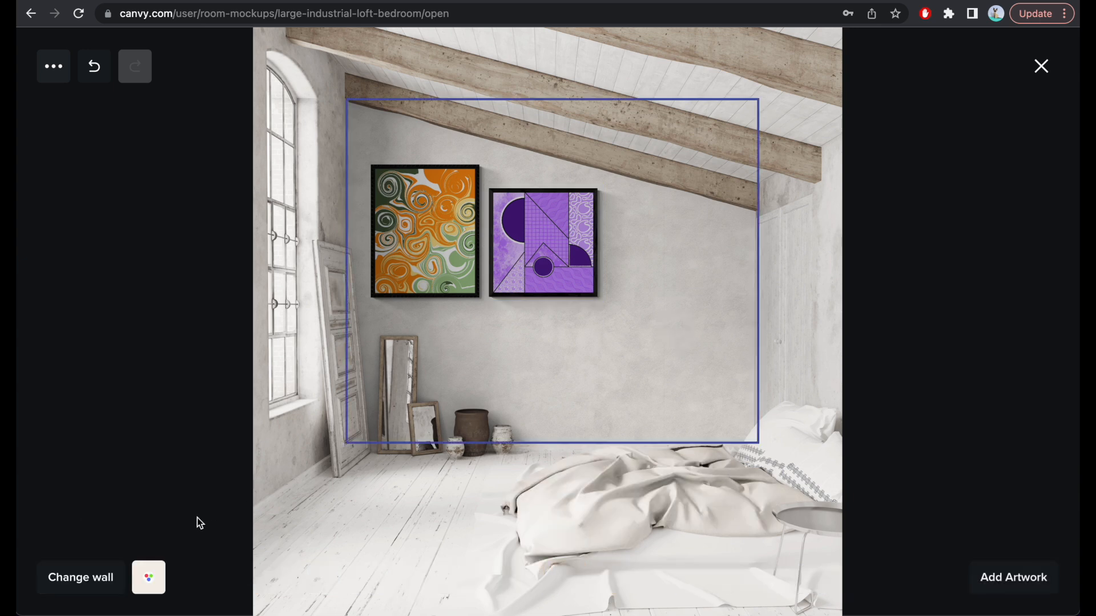
click(147, 577)
drag(234, 531, 282, 510)
Apply the black distressed concrete texture to the back wall and recolour it to a dusty pink
click(81, 578)
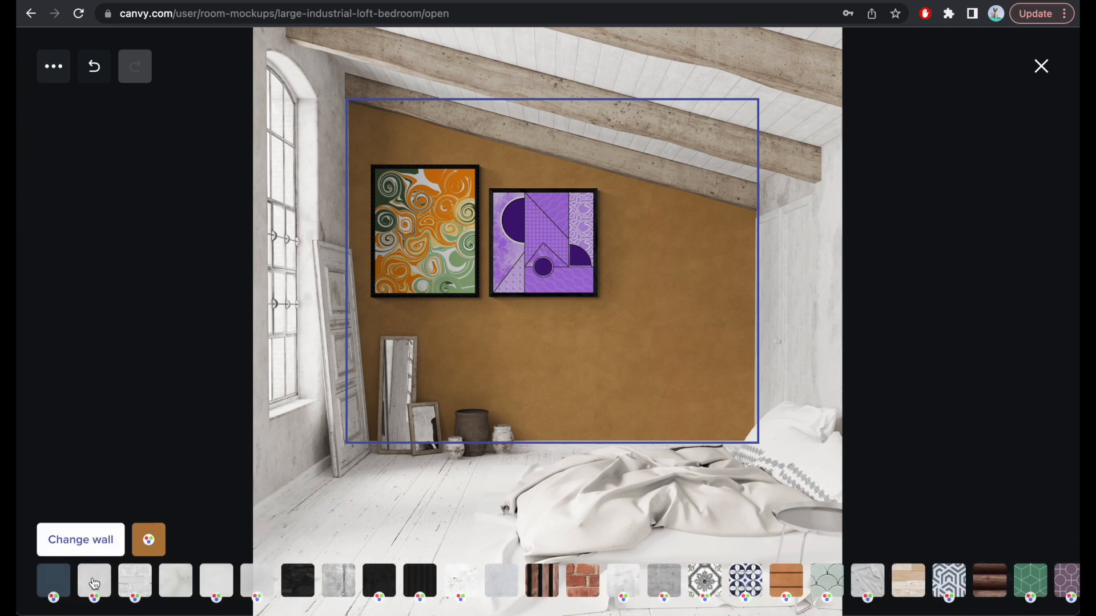
click(386, 581)
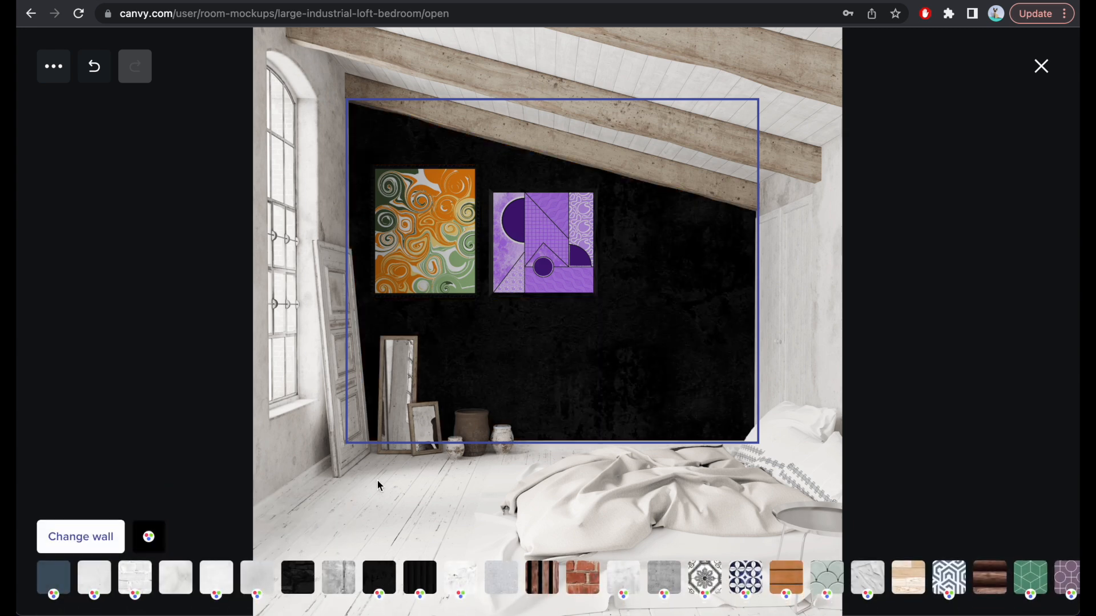
click(150, 540)
drag(217, 502, 193, 447)
click(628, 314)
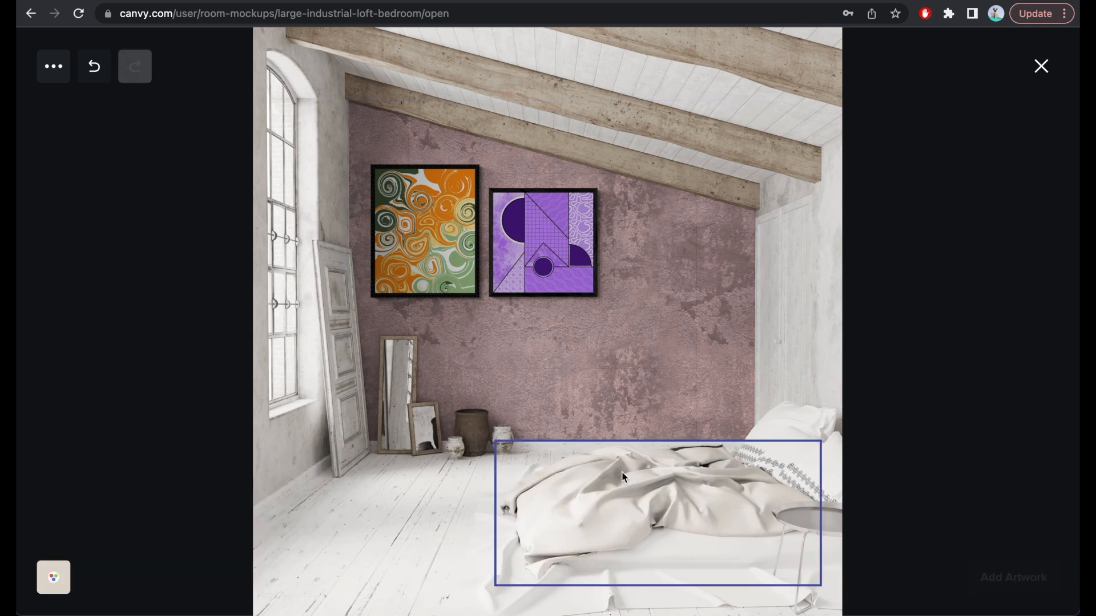
Recolour the bed cover to the purple 6F0E74
click(57, 581)
drag(150, 579, 157, 577)
drag(181, 522, 232, 523)
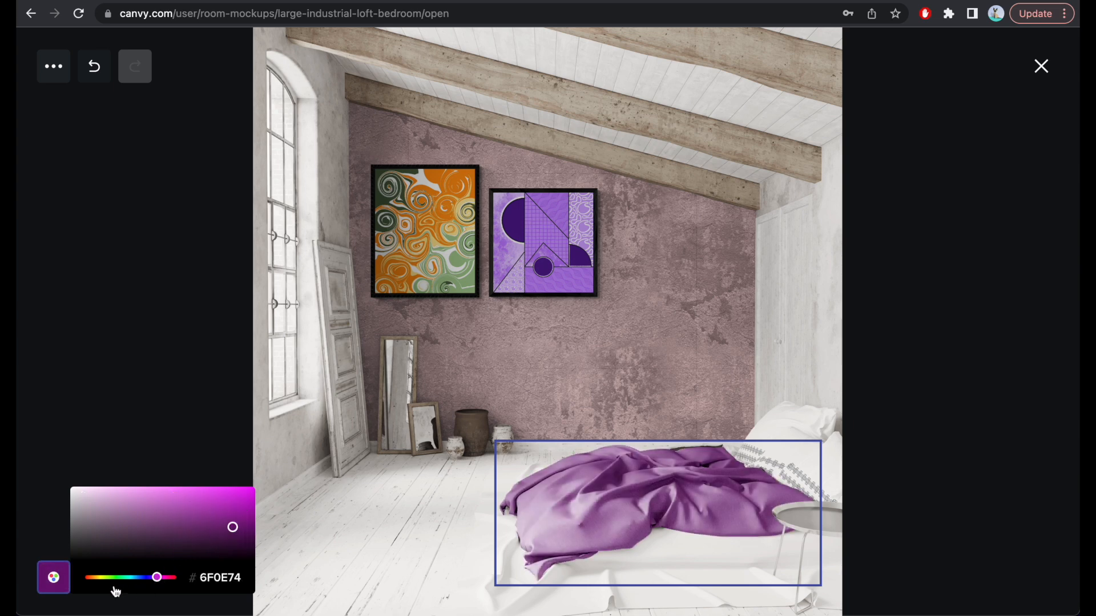
Recolour the bed cover to a muted, brownish orange
click(92, 578)
drag(93, 580, 101, 578)
drag(233, 526, 228, 487)
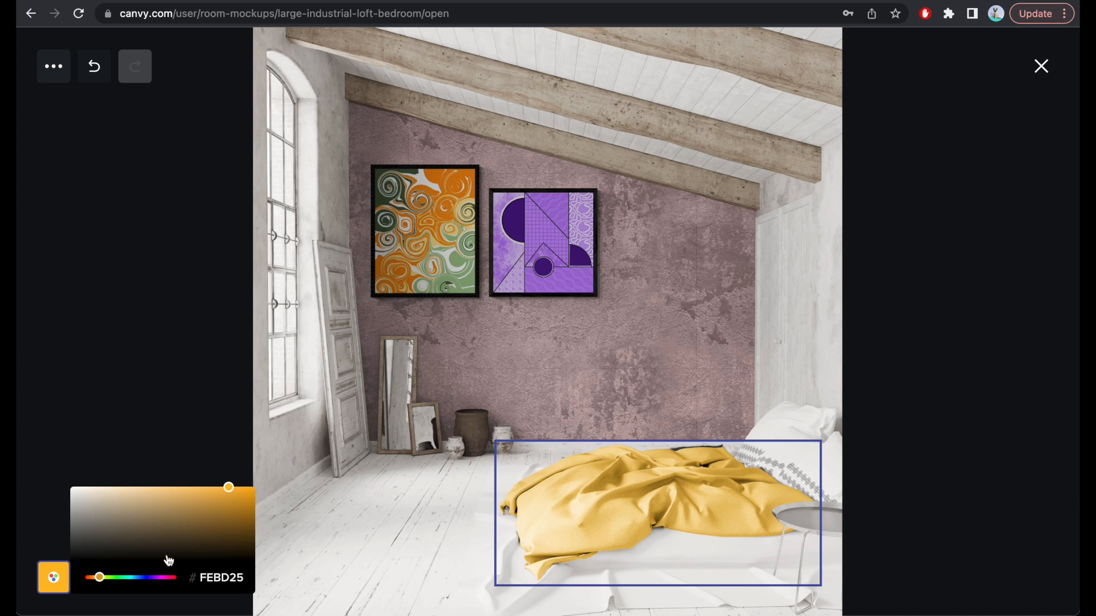
click(98, 578)
drag(99, 578, 95, 578)
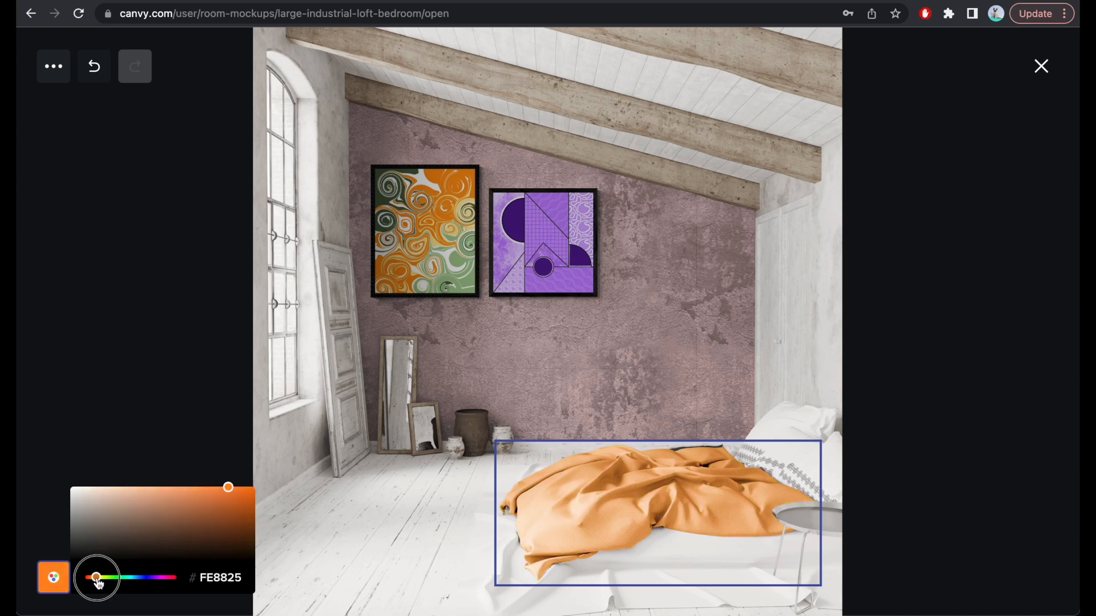
click(254, 512)
click(432, 497)
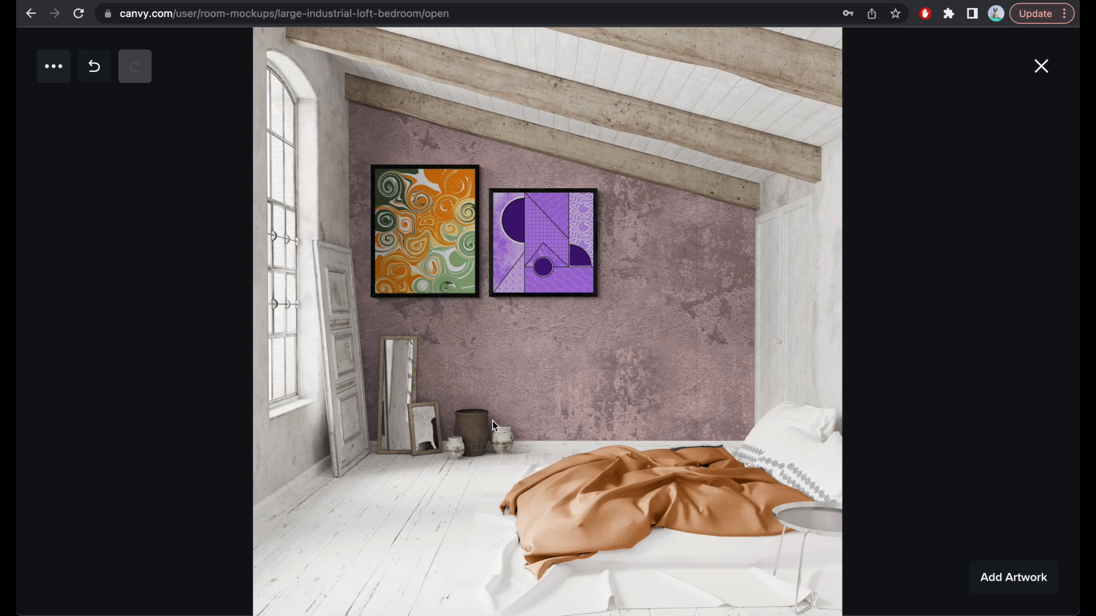
Explore the image download options with 8000 x 8000 px, 100% quality and 4000 x 4000 px, and close them without downloading
click(53, 67)
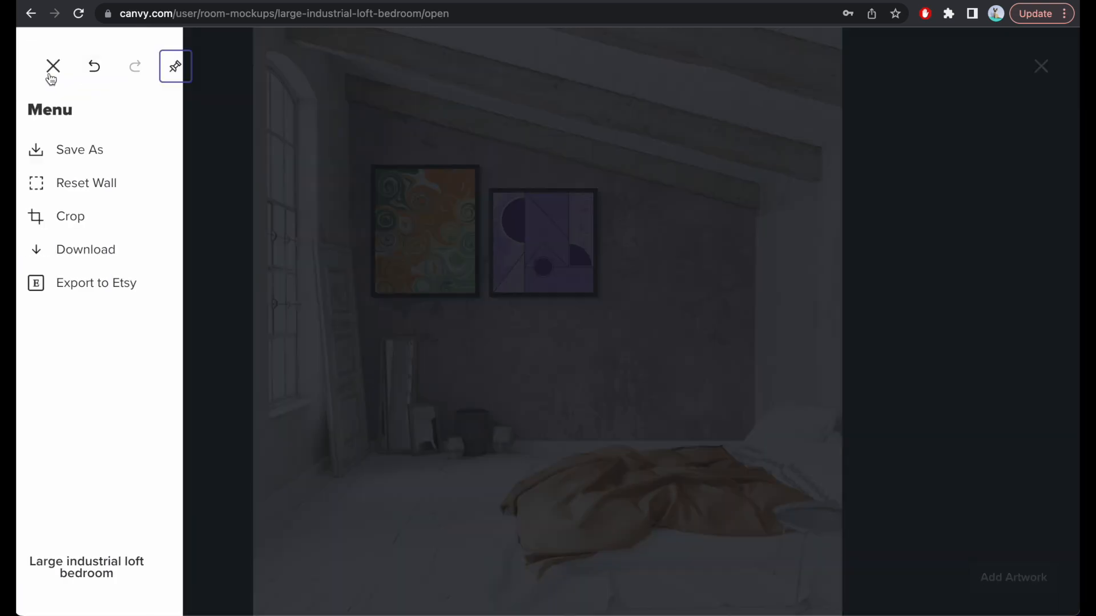
click(97, 251)
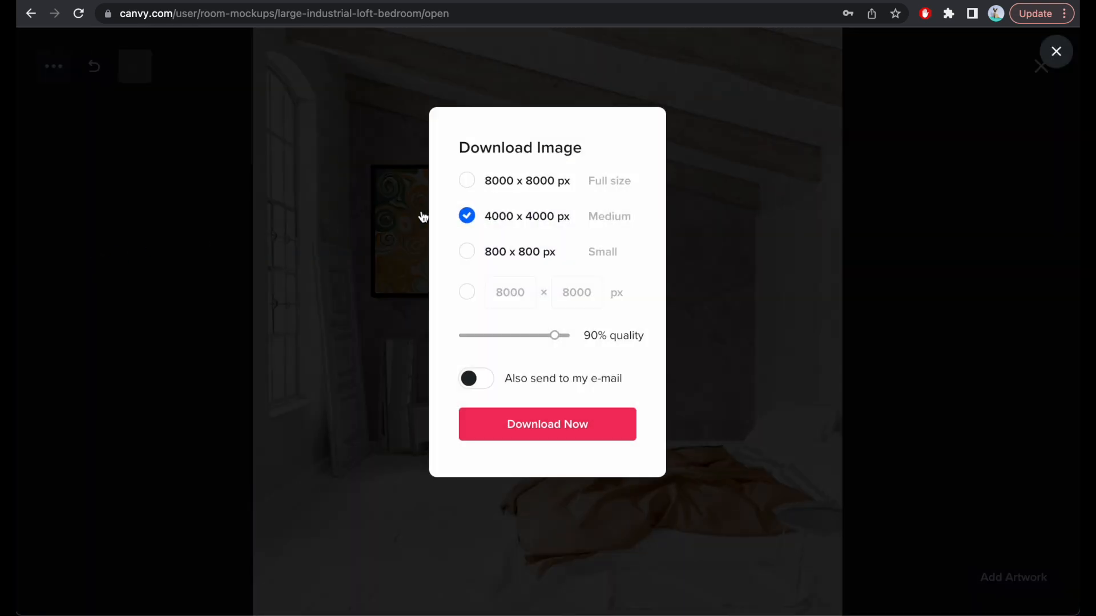
click(470, 184)
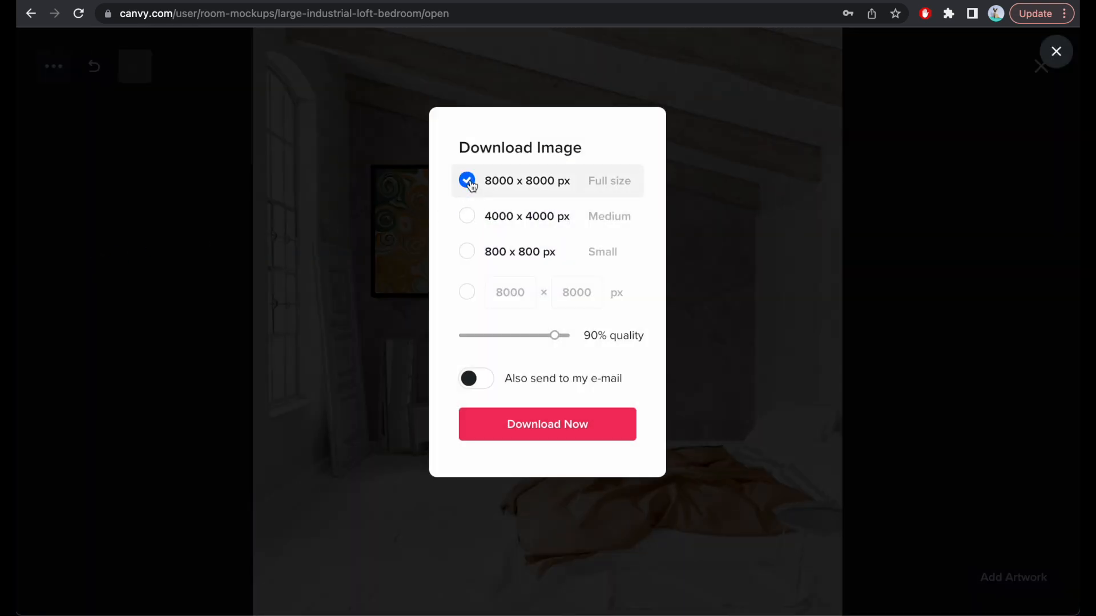
drag(554, 335, 577, 337)
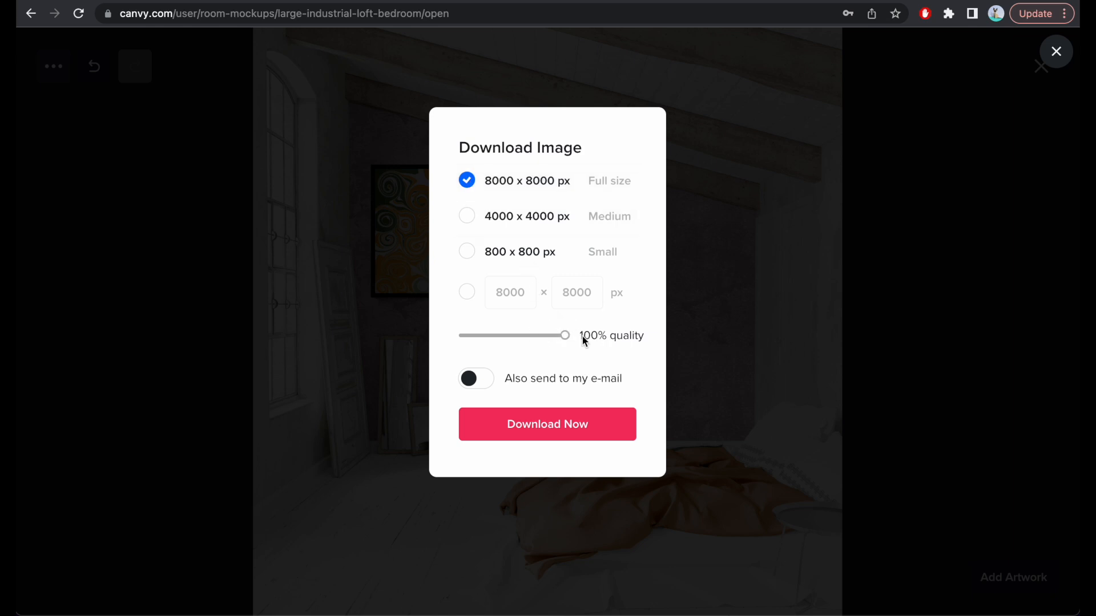
click(469, 218)
click(780, 208)
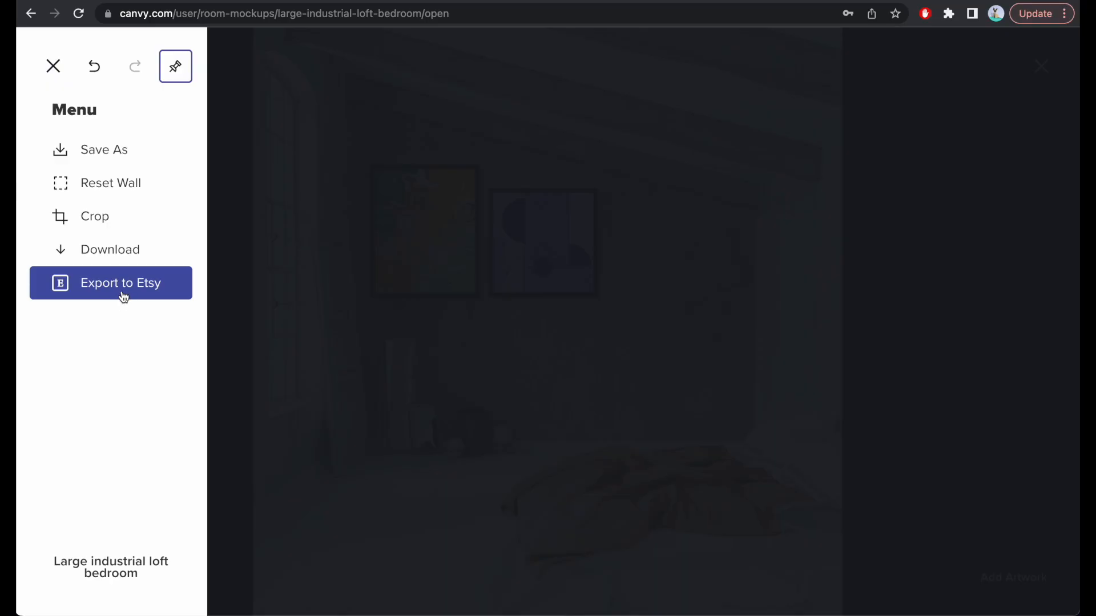
Start exporting the mockup to Etsy and grant Canvy access to the Etsy shop account
click(107, 284)
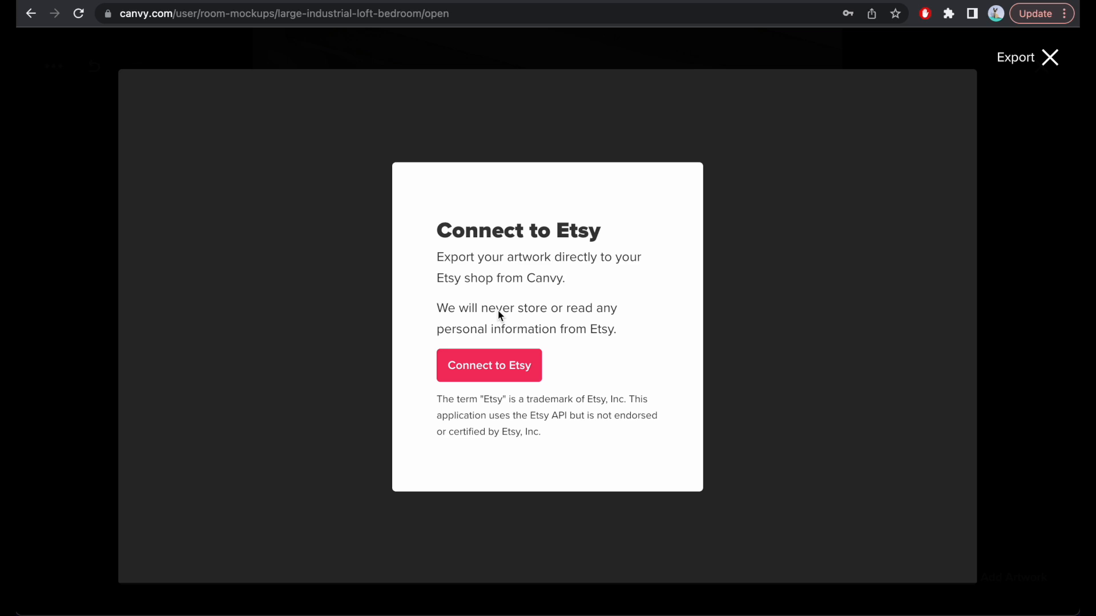
click(514, 372)
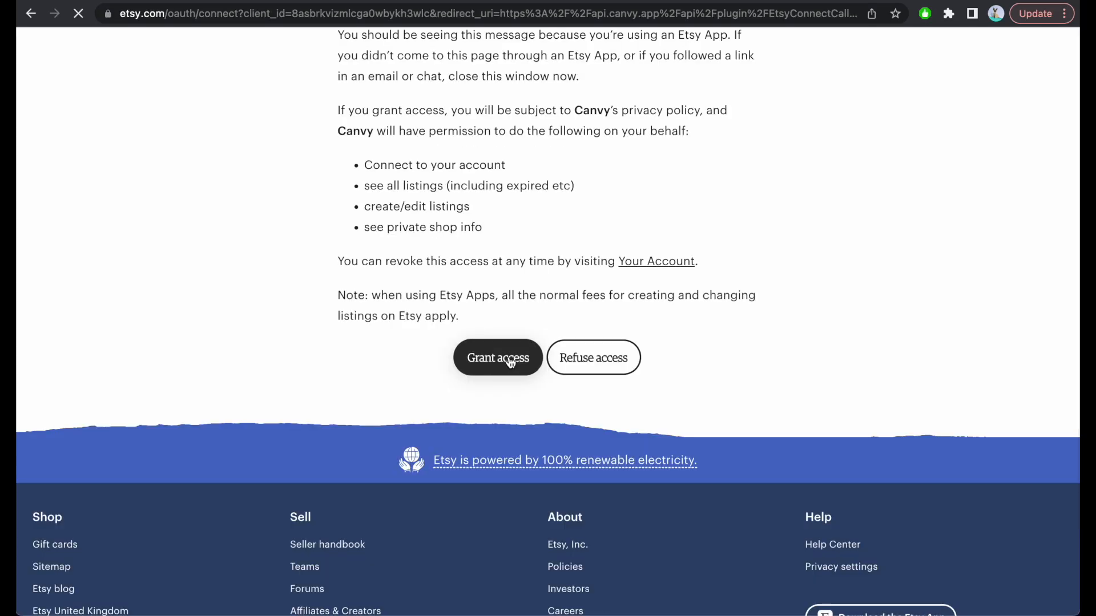
click(510, 360)
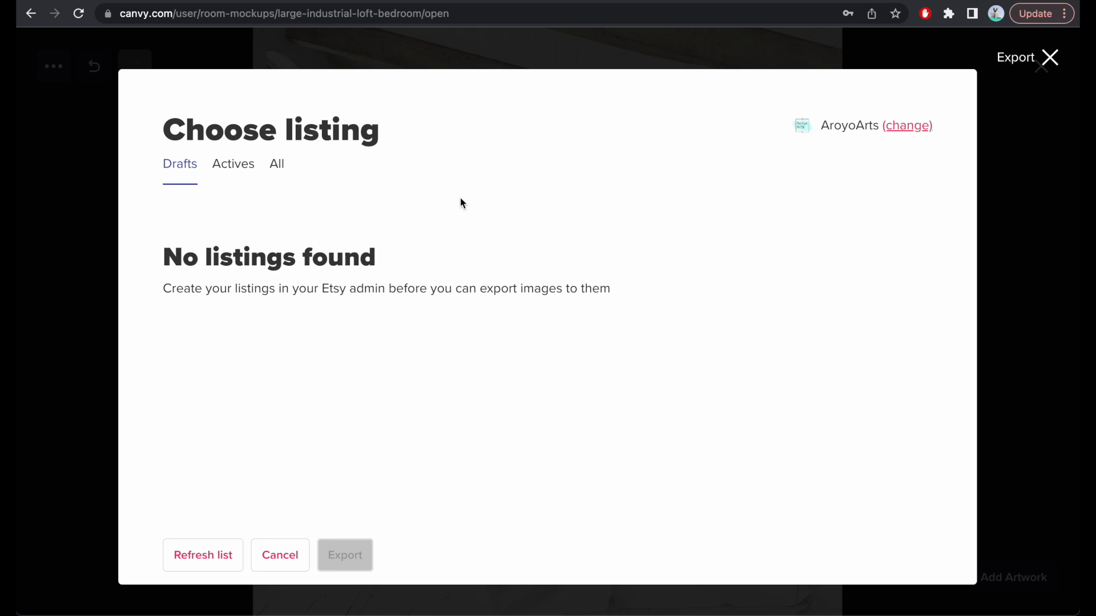
Switch to the shop's page on Etsy and open its Shop Manager dashboard
click(964, 1)
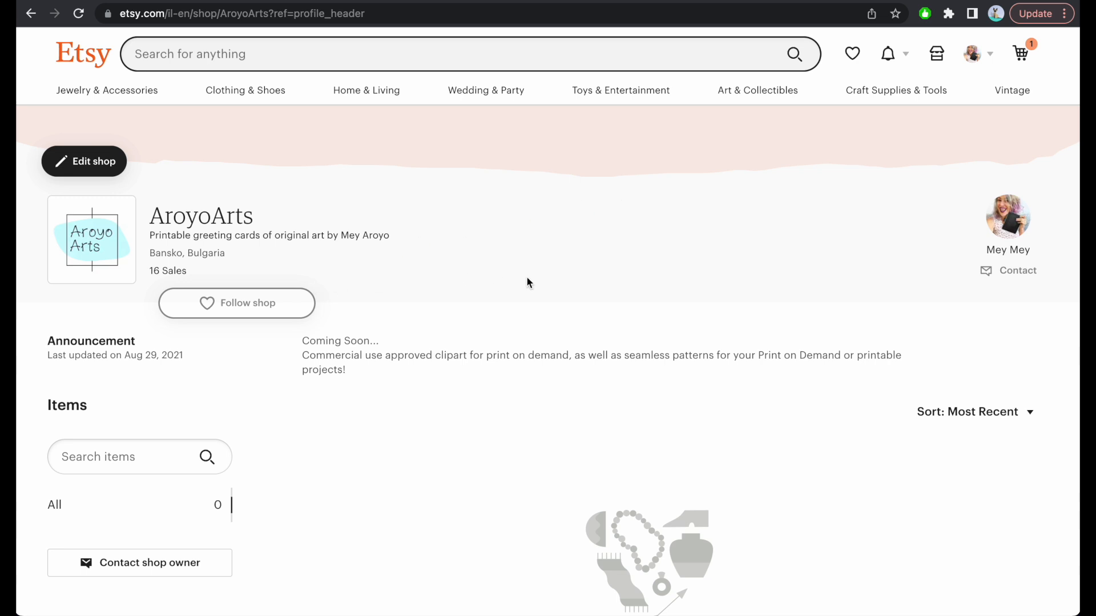
click(981, 59)
click(890, 164)
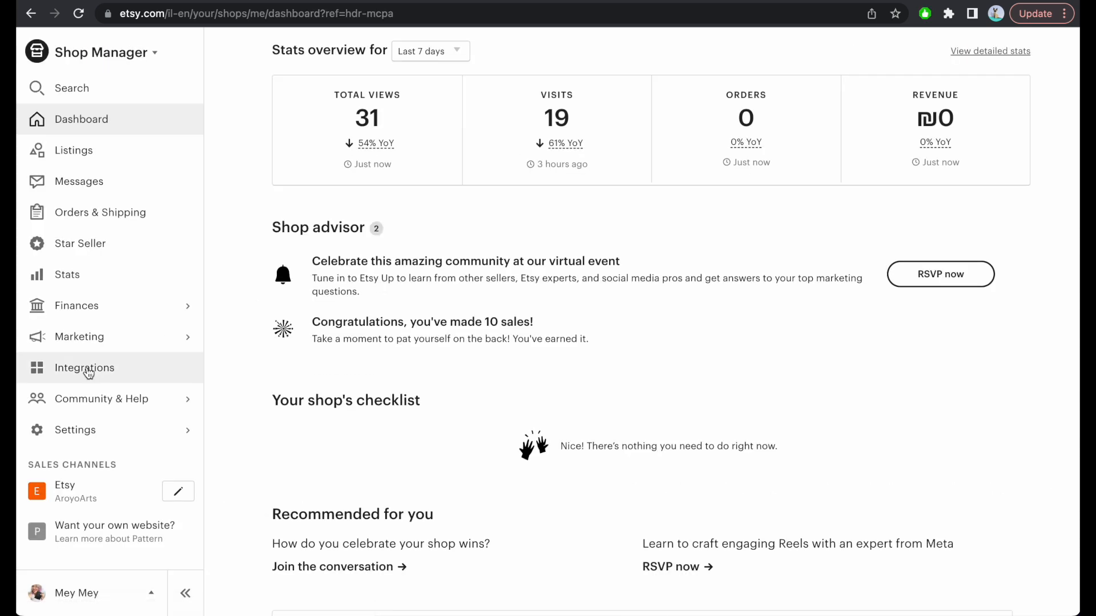
Show the shop's inactive listings and look through them
click(92, 160)
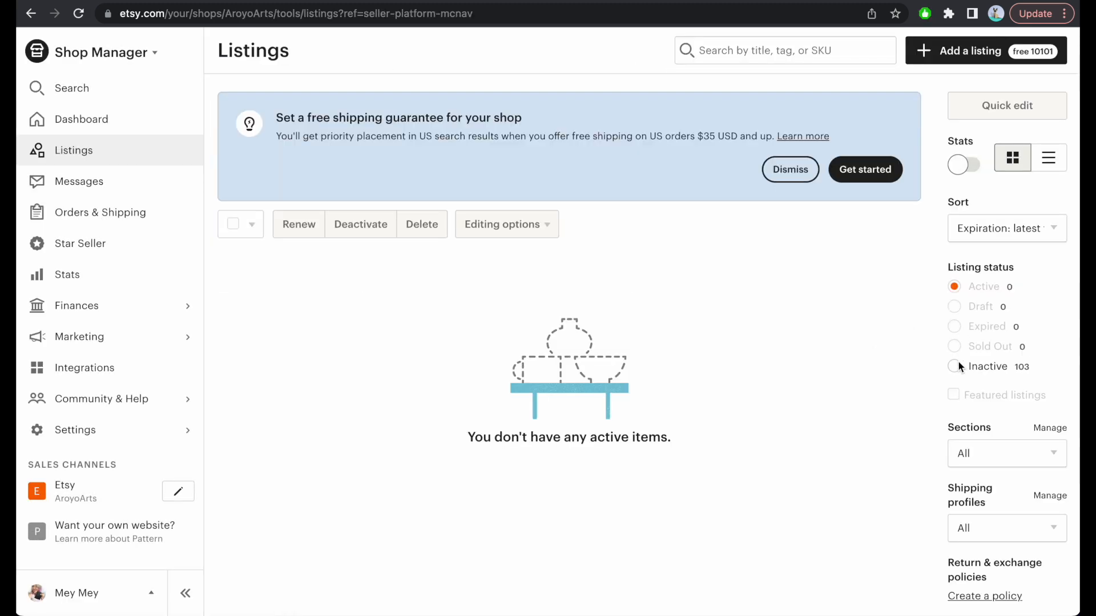
click(956, 366)
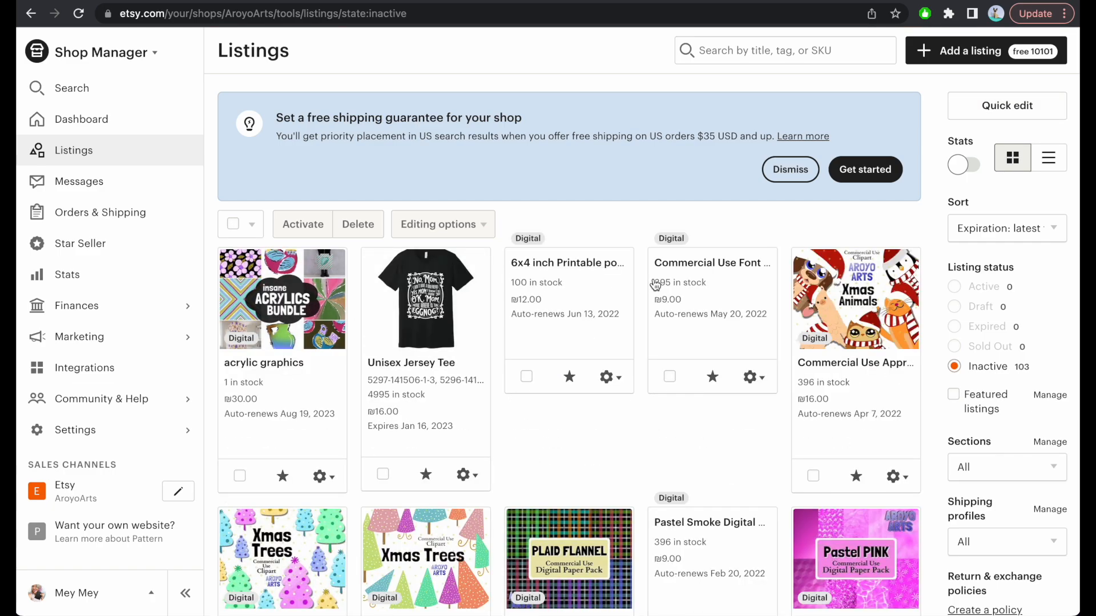
scroll(613, 326, down, 7)
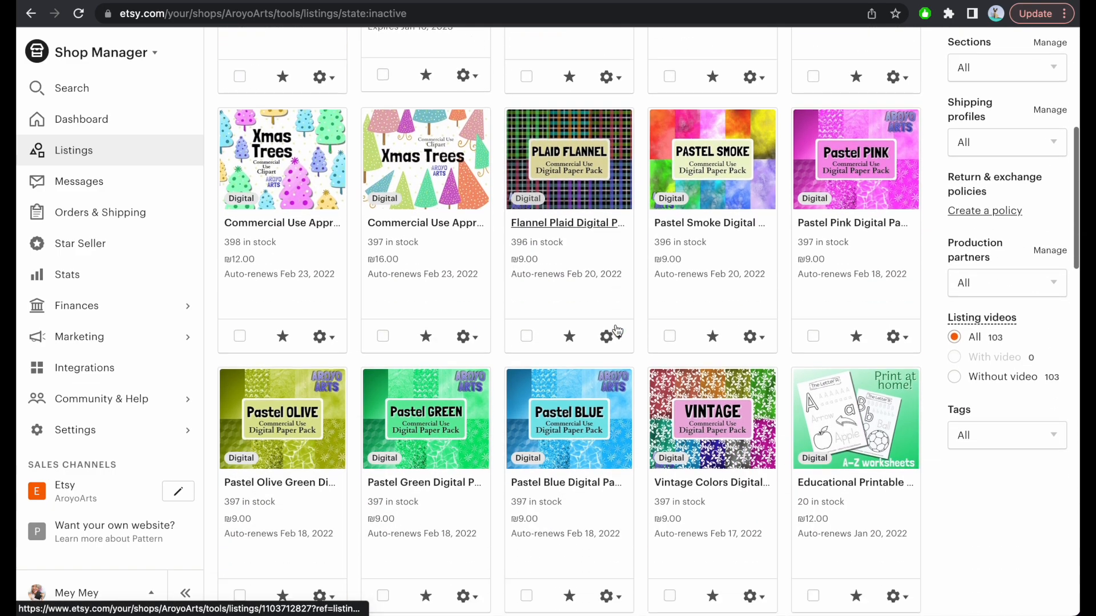
Renew the inactive "Funny Easter card Instant Download" listing with a quantity of 18
scroll(617, 331, down, 20)
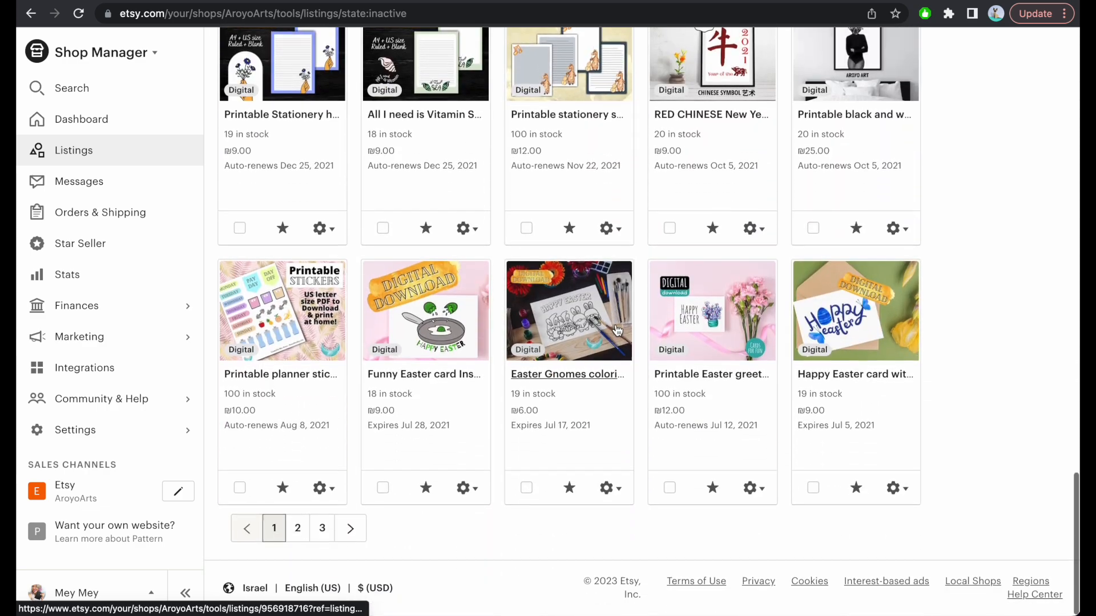
click(468, 492)
click(391, 502)
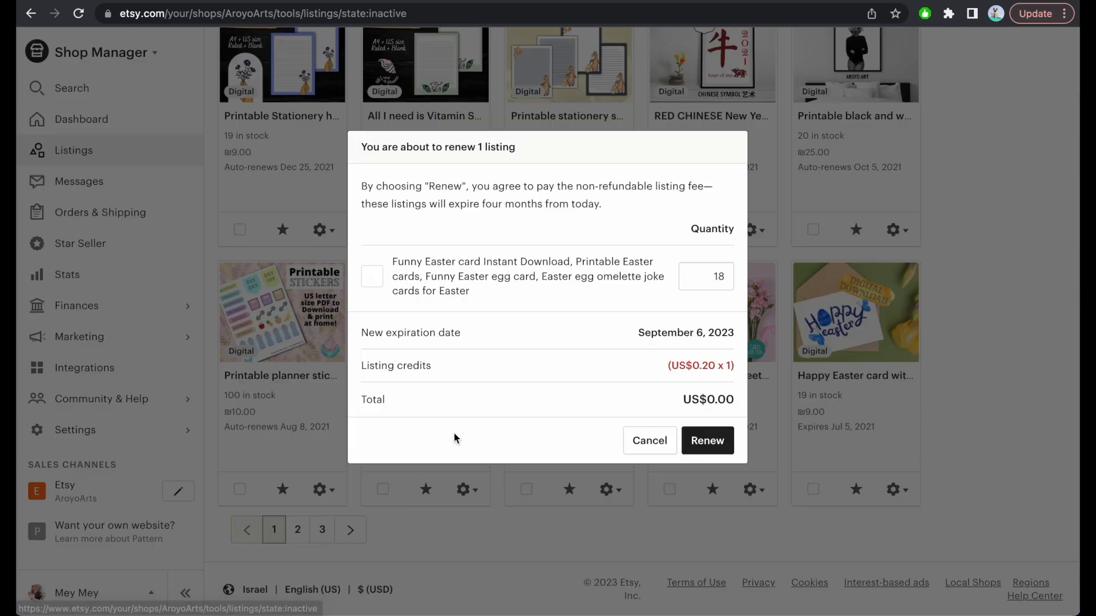
click(706, 441)
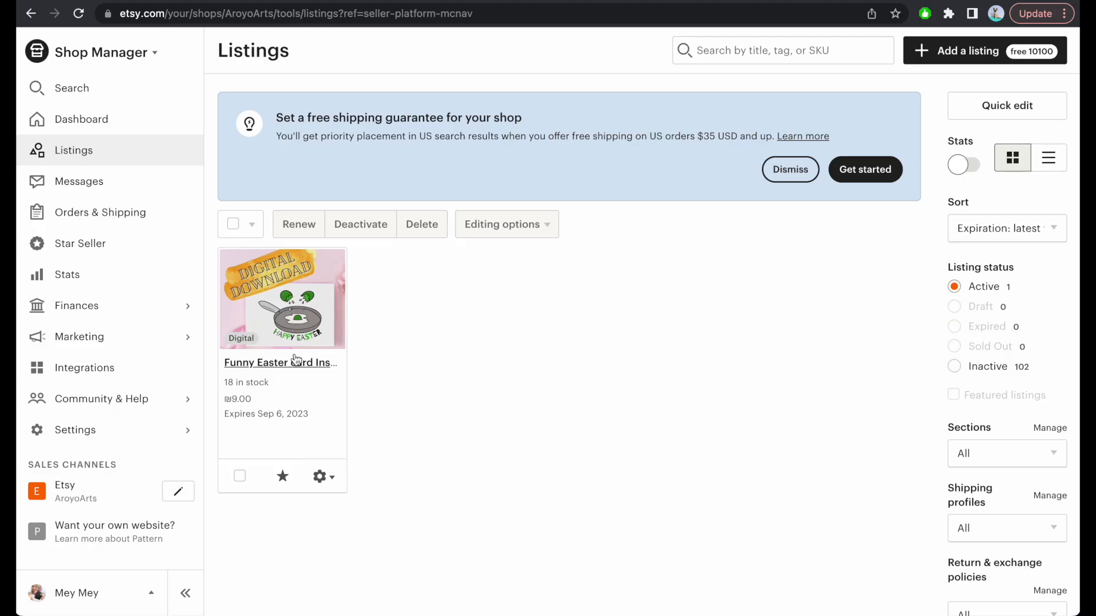
Return to Canvy and export the loft bedroom mockup to the active "Funny Easter card Instant Download" listing on Etsy
click(866, 1)
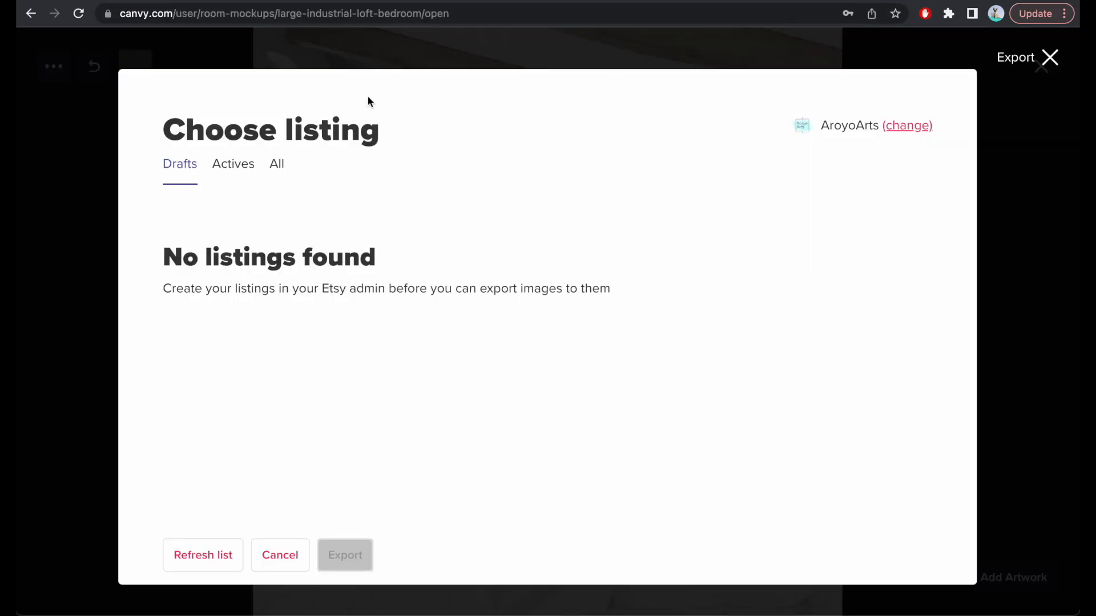
click(1050, 57)
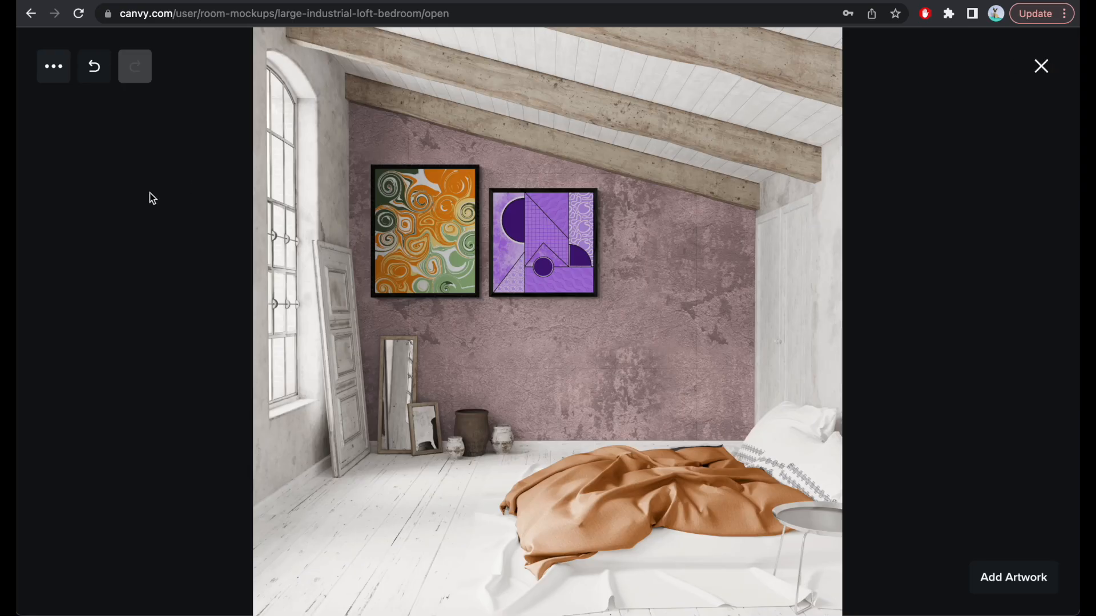
click(53, 77)
click(81, 283)
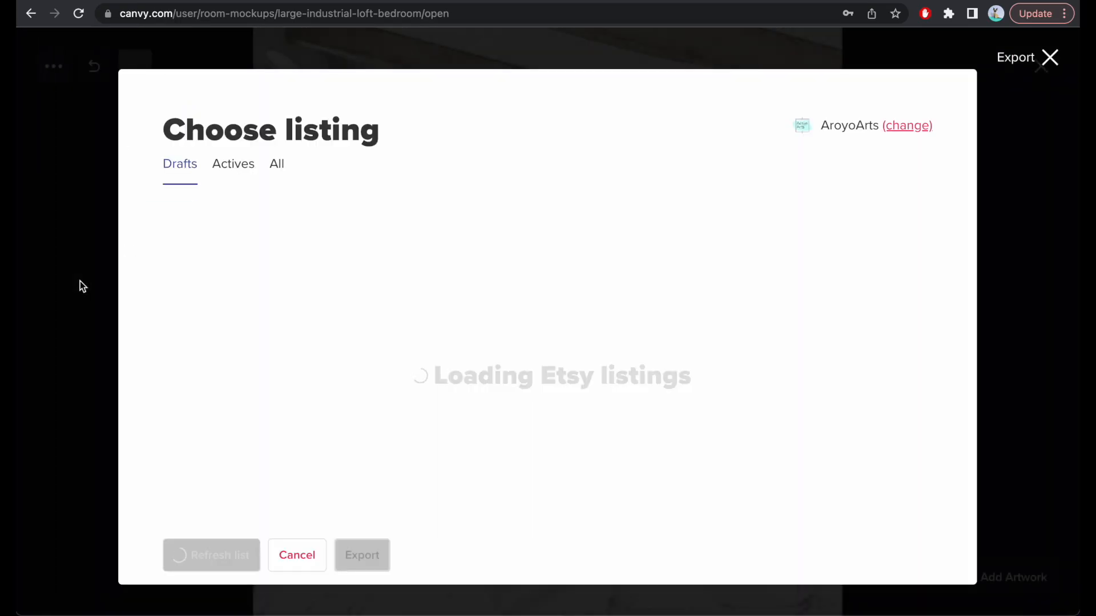
click(233, 166)
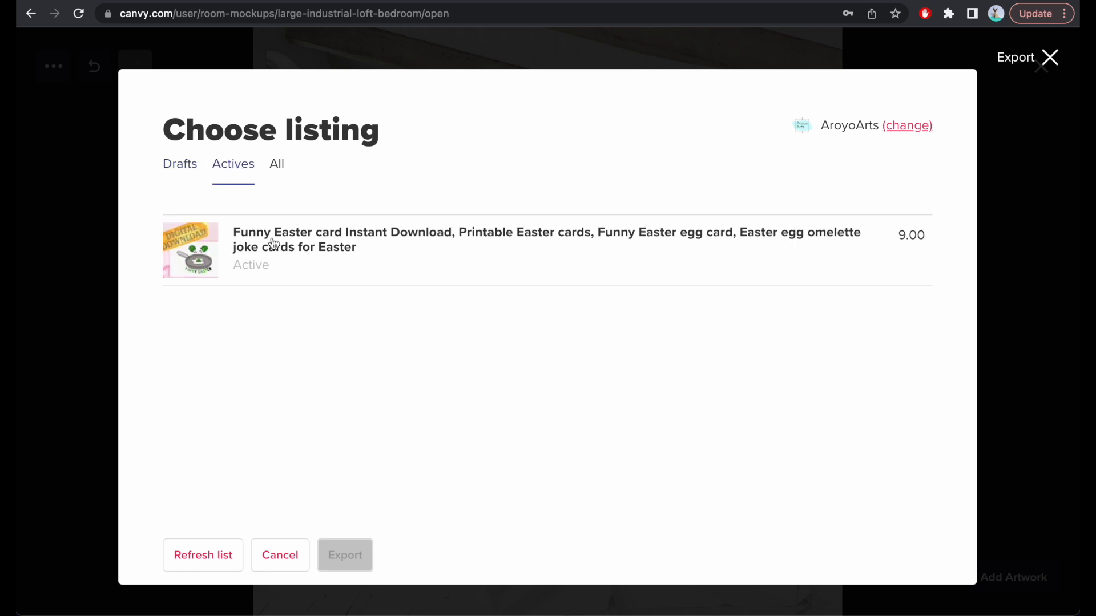
click(310, 251)
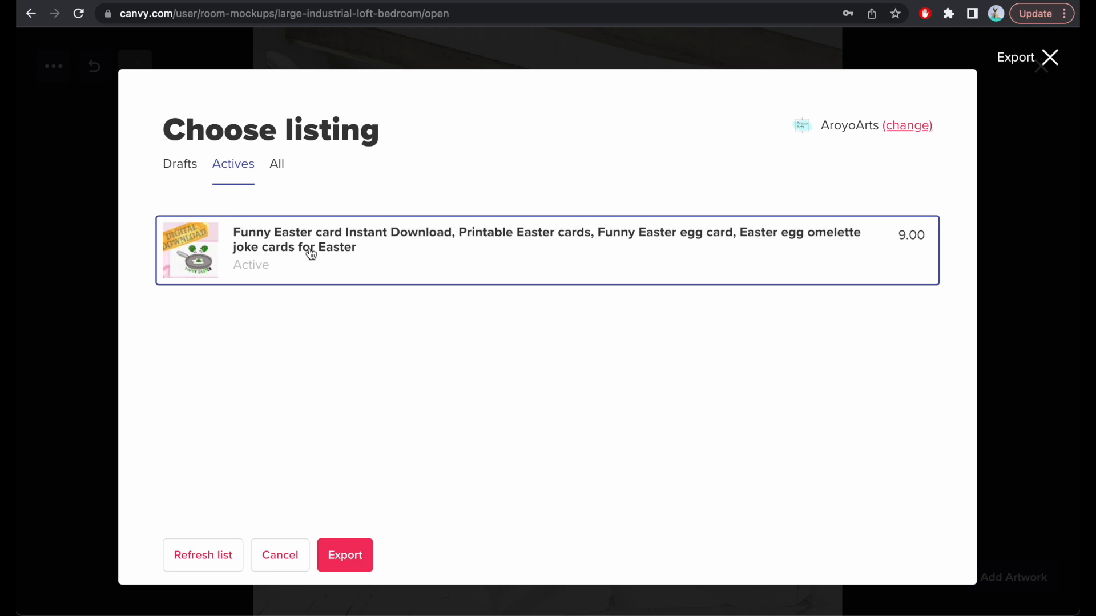
click(350, 555)
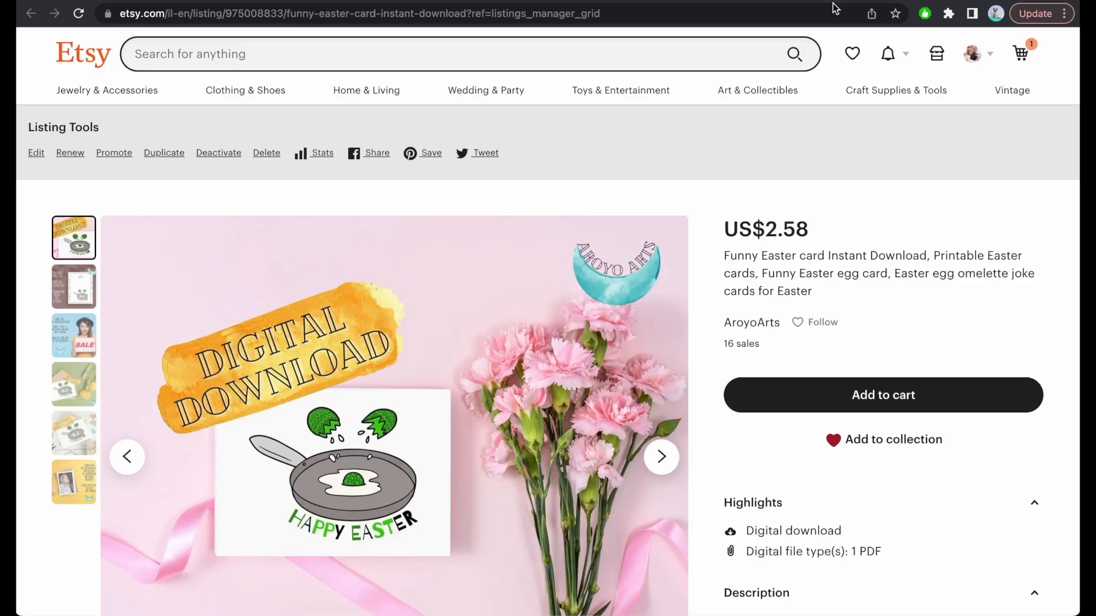
Reload the Funny Easter card listing's page on Etsy and examine its photos for the exported mockup
click(811, 17)
key(Return)
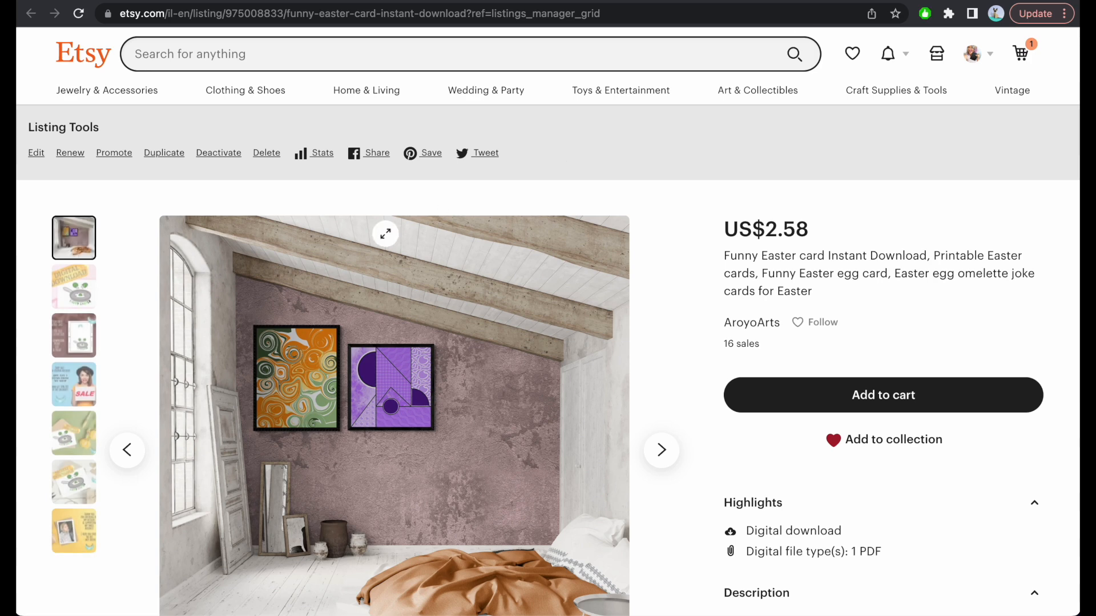
scroll(452, 316, down, 1)
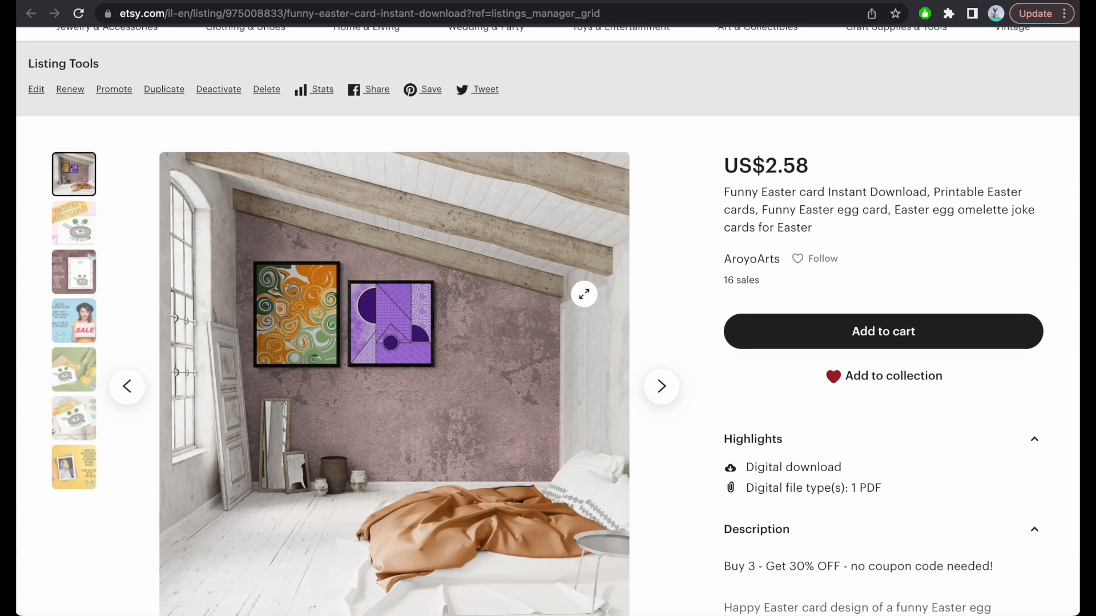
scroll(570, 308, up, 1)
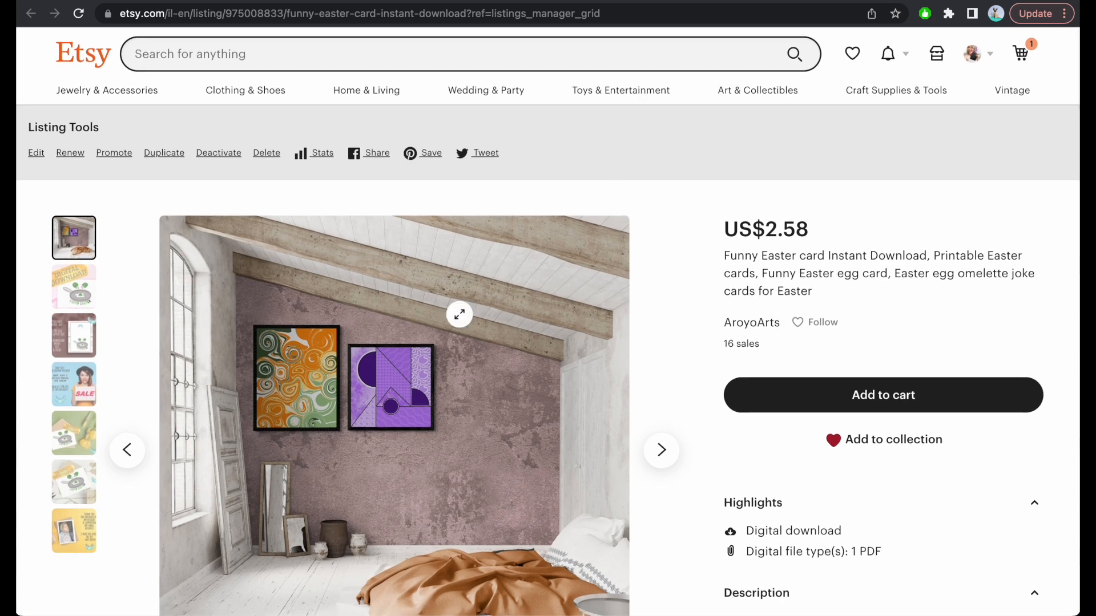
scroll(459, 314, down, 2)
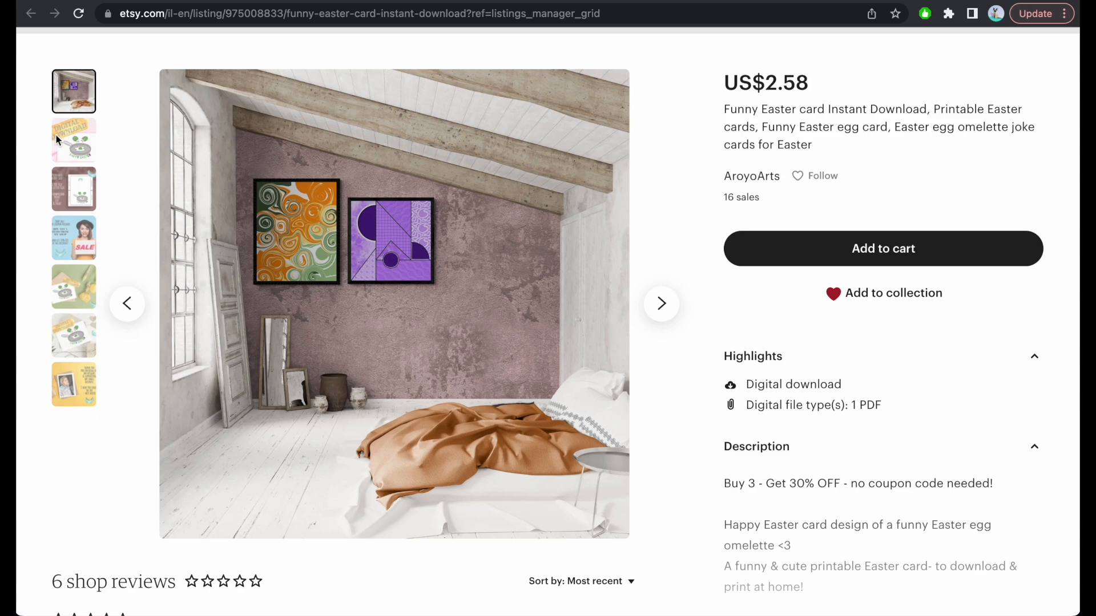
click(76, 149)
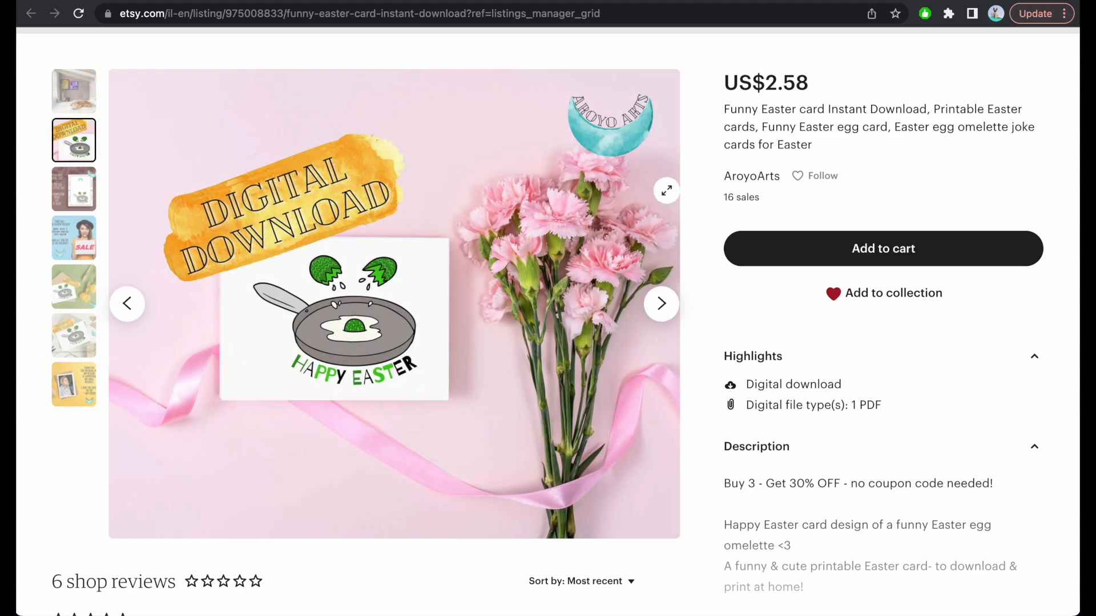
click(74, 91)
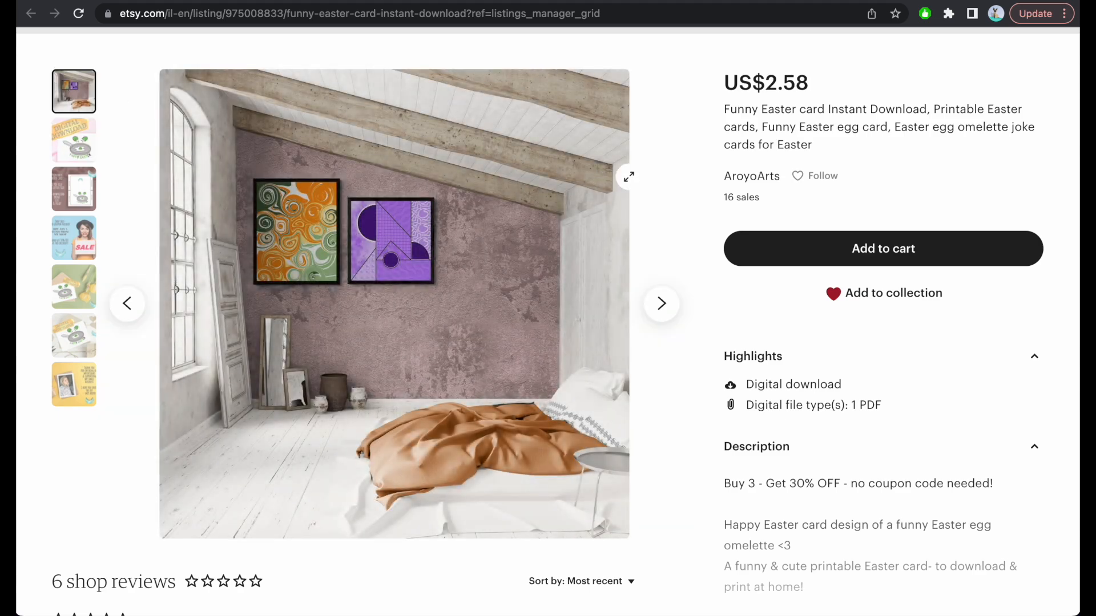
scroll(548, 320, up, 3)
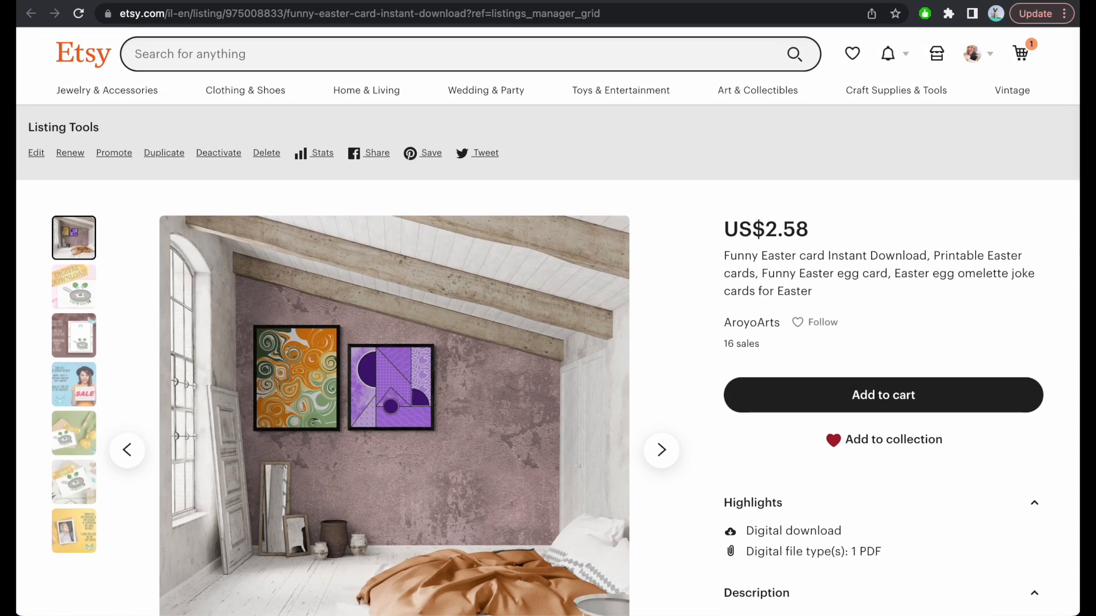
Return to Canvy, leave the loft bedroom mockup and open the "Modern bedroom with side table" room for editing
click(820, 1)
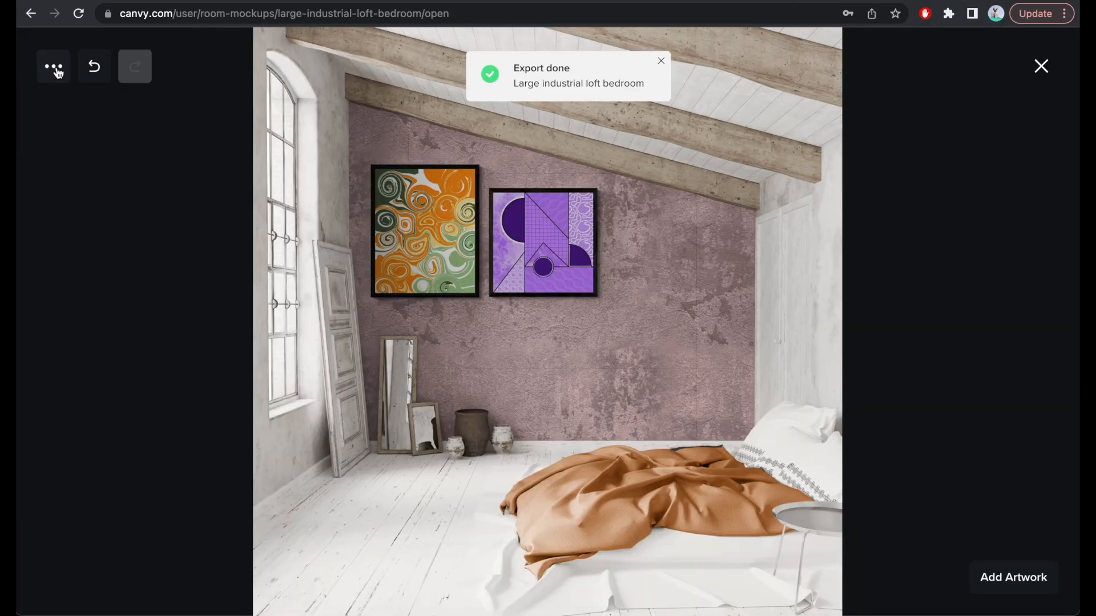
click(1041, 66)
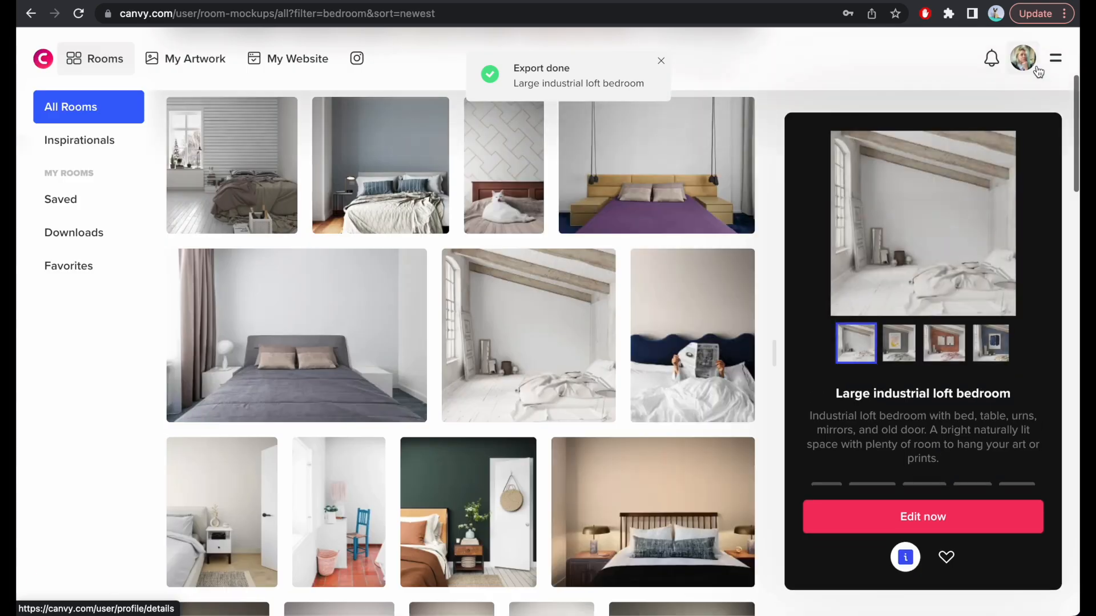
click(345, 199)
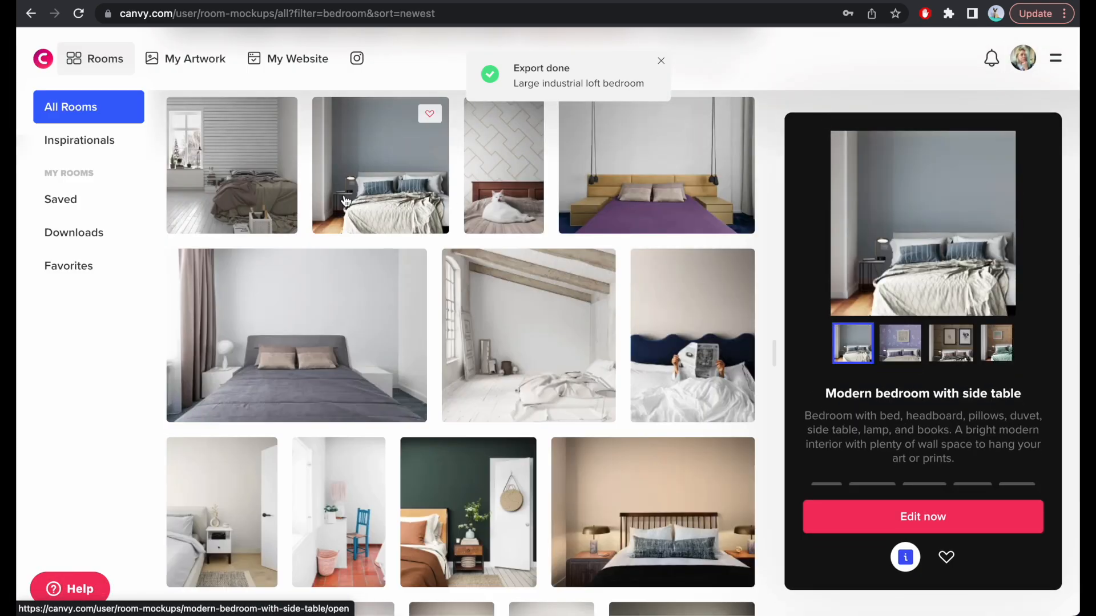
click(934, 517)
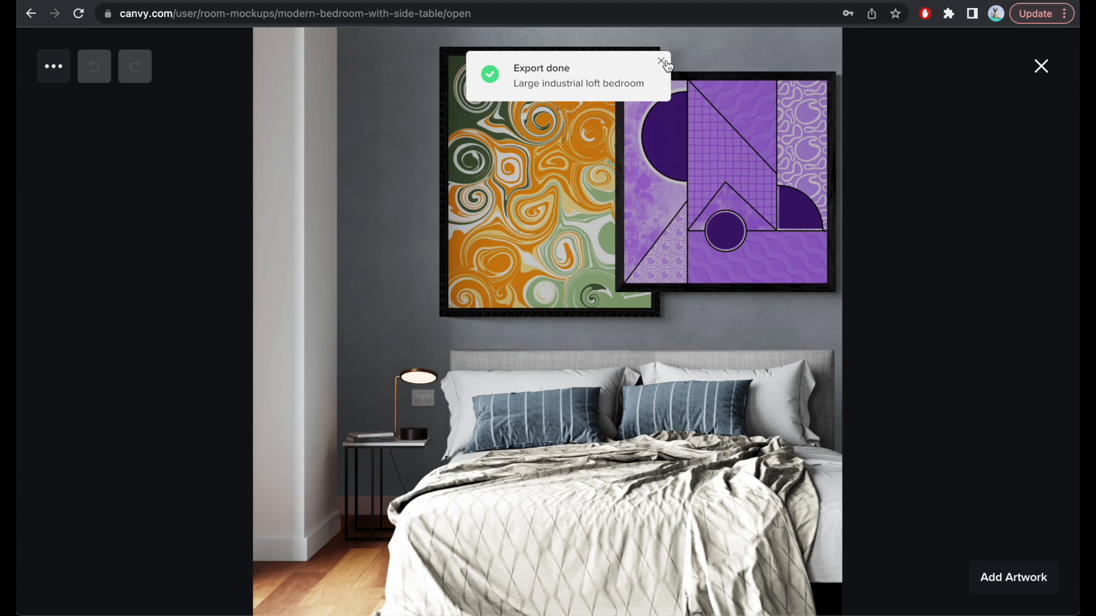
click(661, 60)
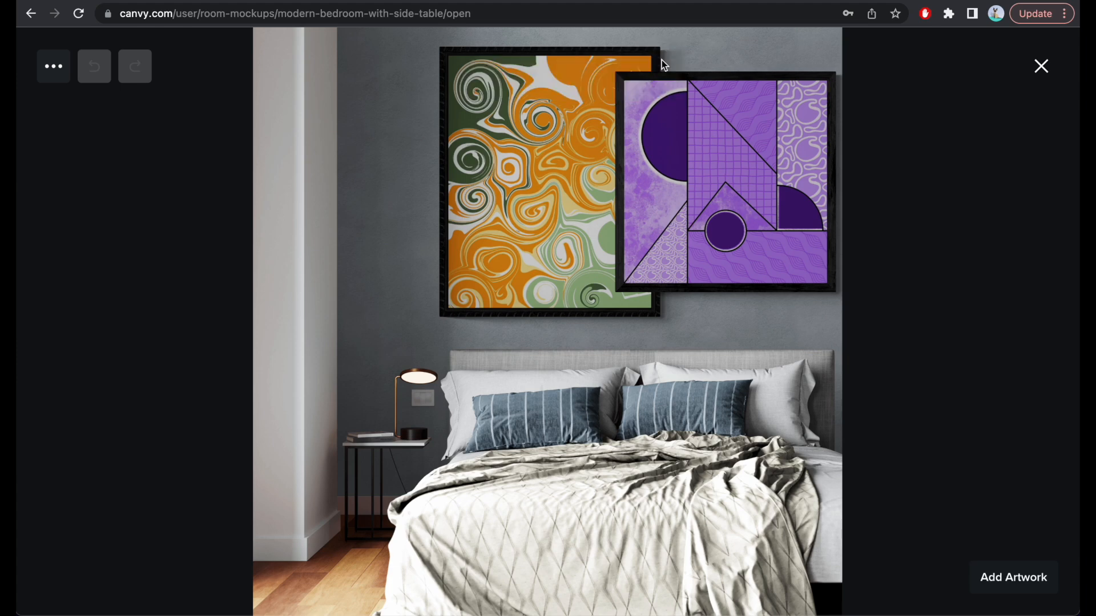
Delete the orange swirl artwork and move the purple geometric artwork to the wall area above the side table
click(519, 206)
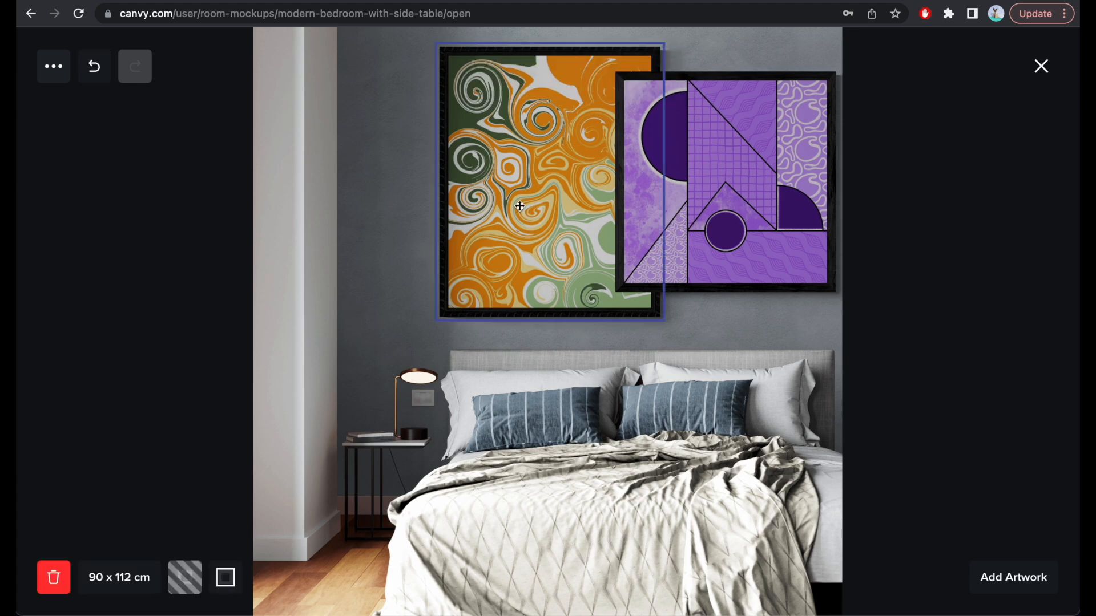
key(Delete)
drag(766, 216, 520, 245)
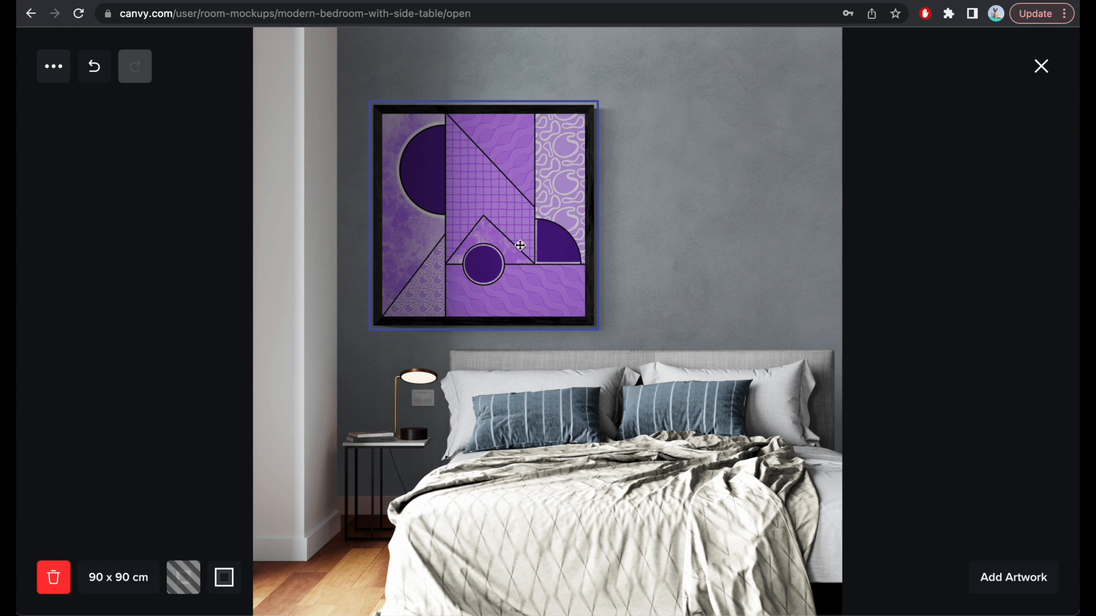
Resize the purple artwork to 70 cm wide and move it slightly lower on the wall
click(115, 578)
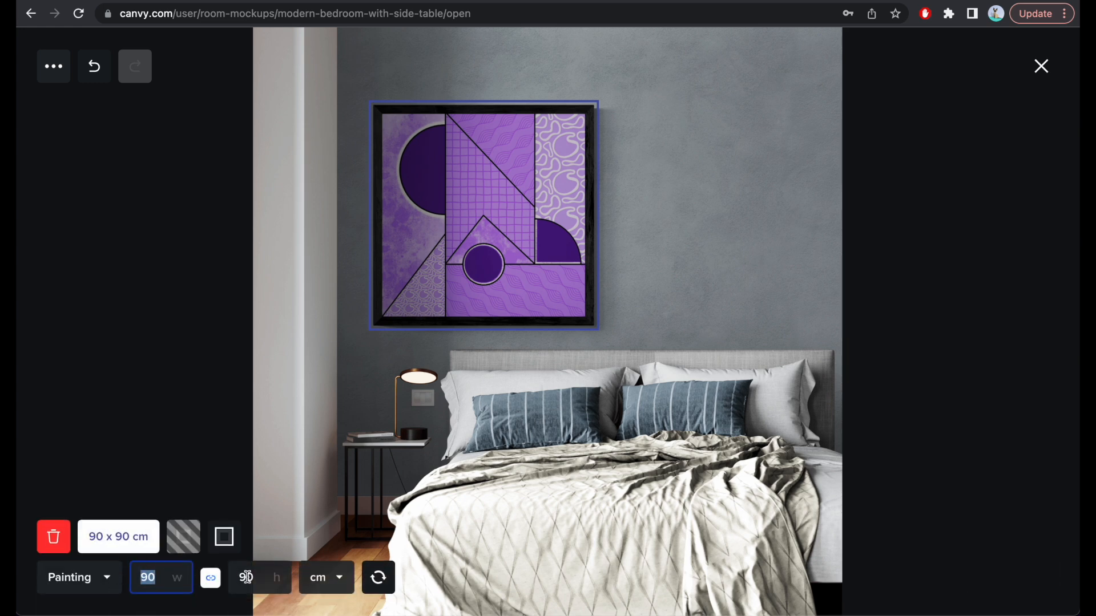
text(70)
key(Return)
drag(448, 230, 441, 278)
Recolour the bed blanket light yellow (FFDE64) and the two striped cushions bright blue
click(579, 496)
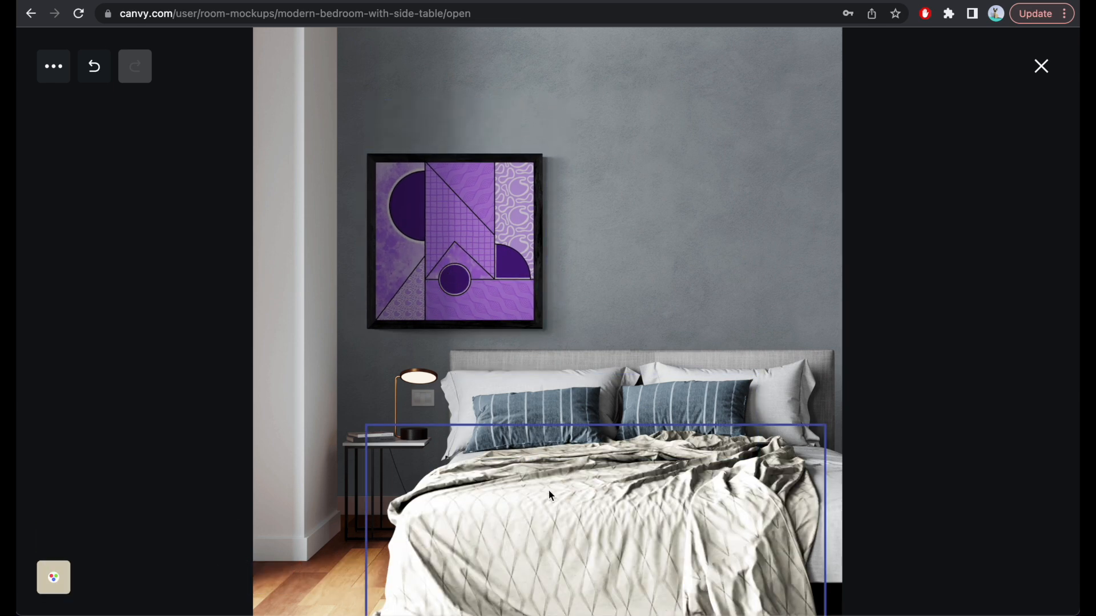
click(54, 578)
click(177, 498)
click(553, 421)
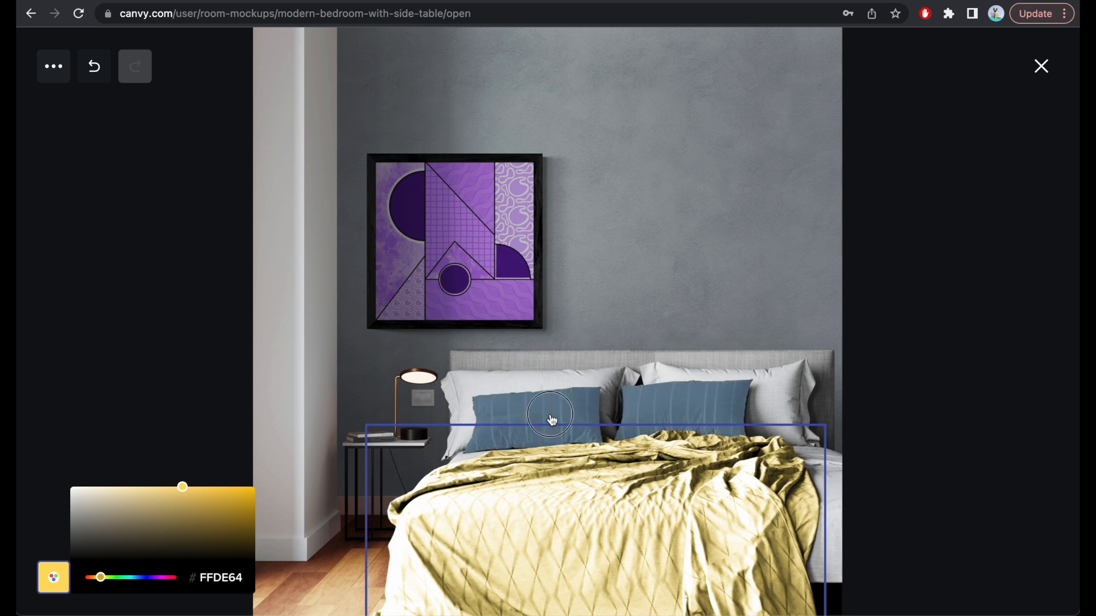
click(191, 487)
Change the bedroom wall's colour to light yellow-green (ECEC86)
click(664, 261)
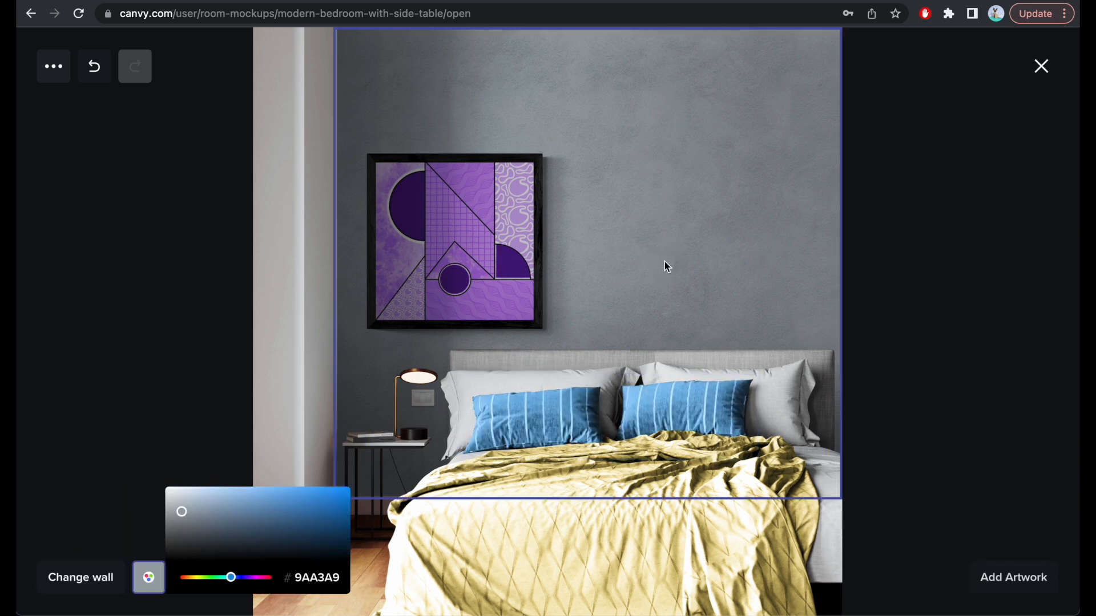
click(260, 579)
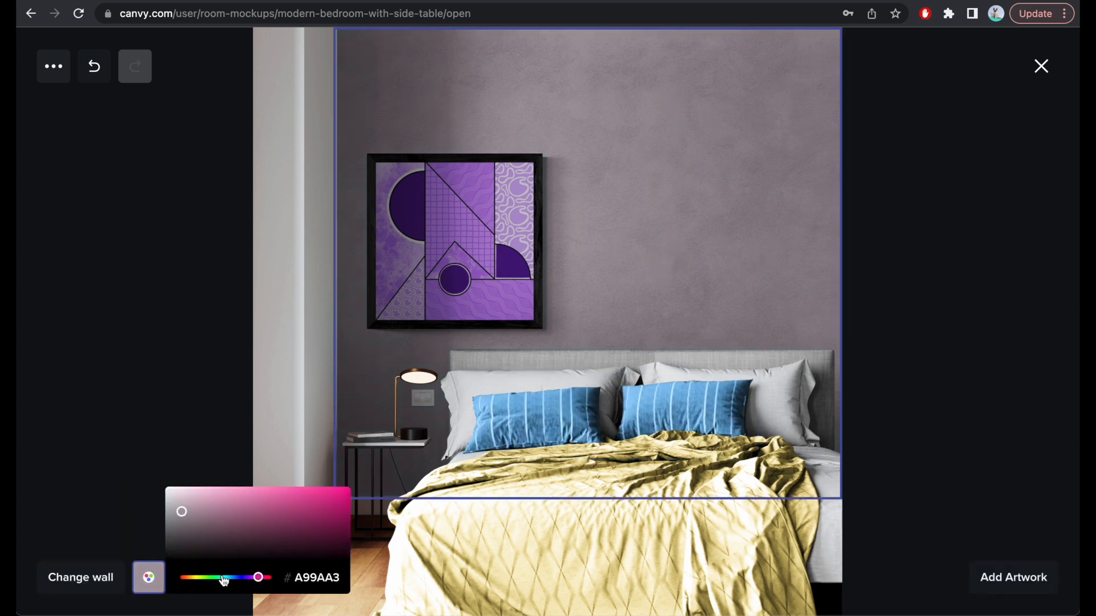
click(198, 577)
click(246, 495)
click(917, 295)
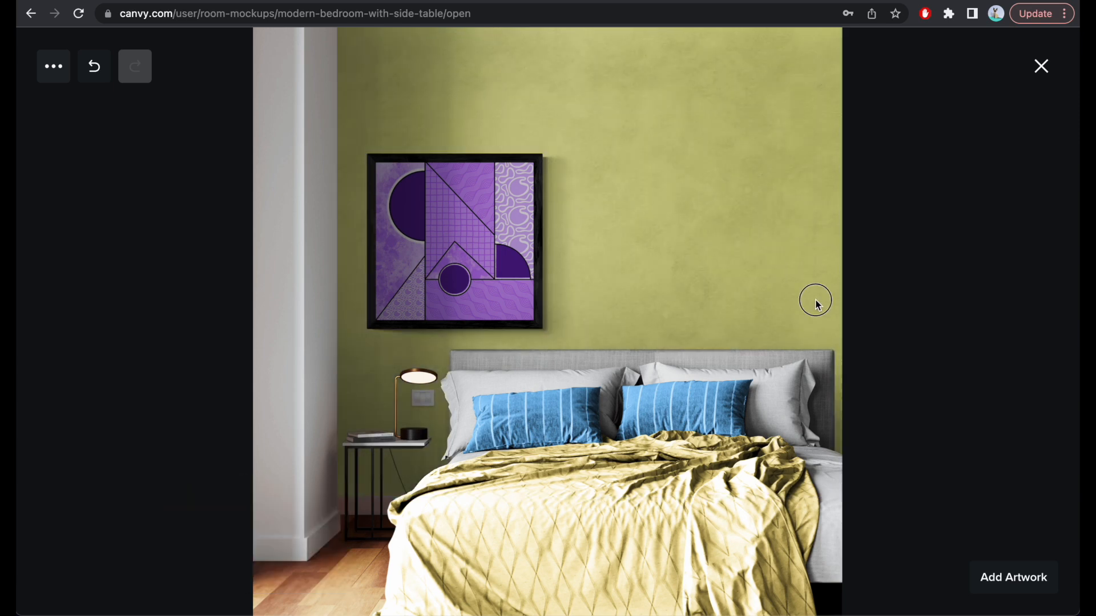
Change the bed blanket's colour to a deeper, more saturated yellow and deselect it
click(681, 506)
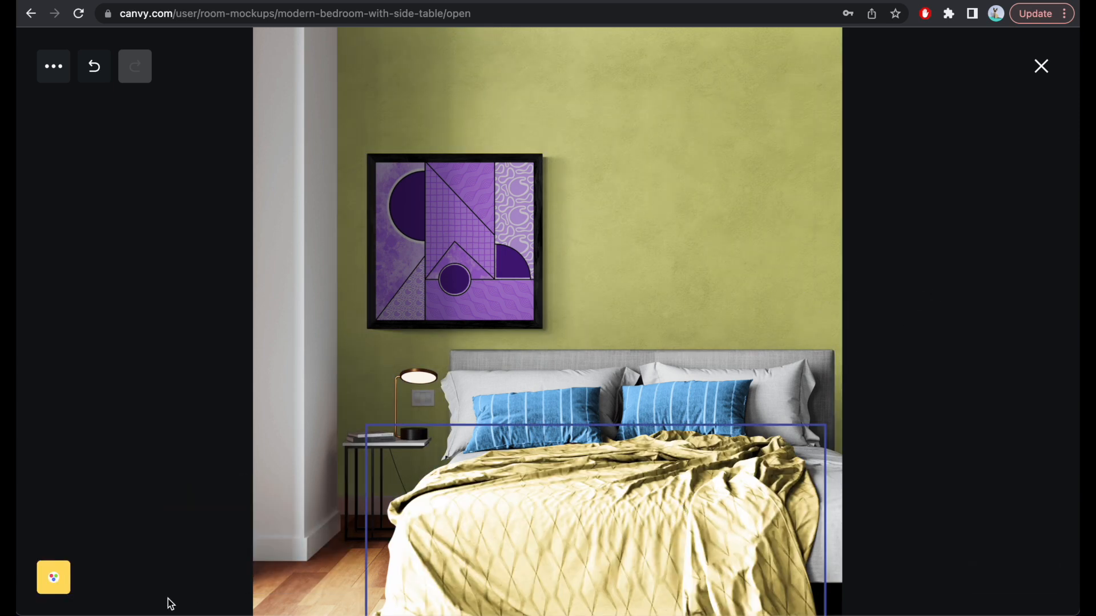
click(54, 577)
drag(226, 528, 254, 499)
click(601, 326)
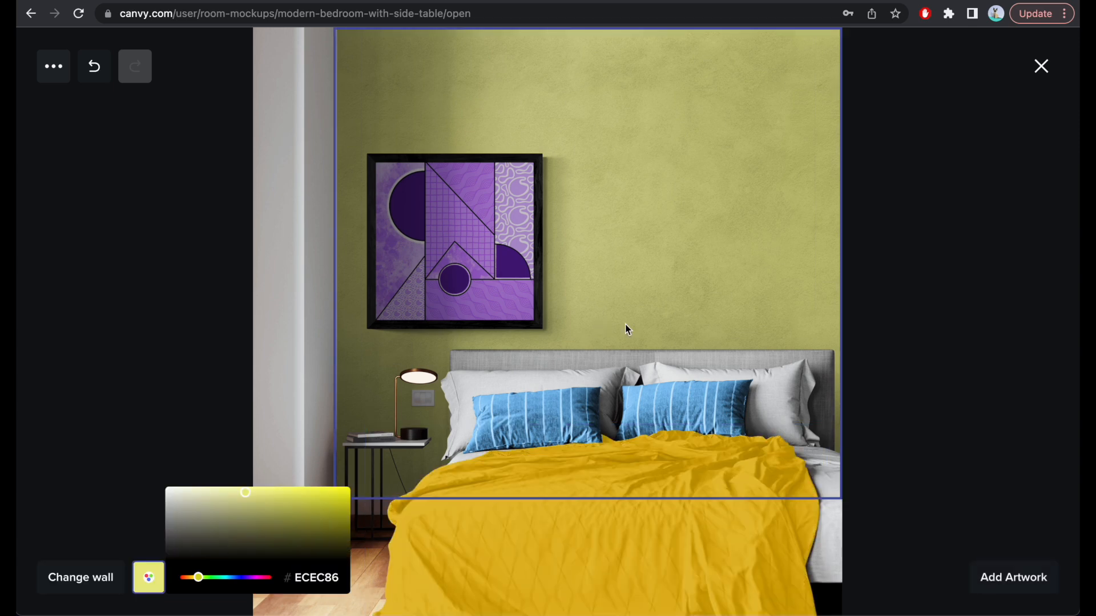
click(660, 270)
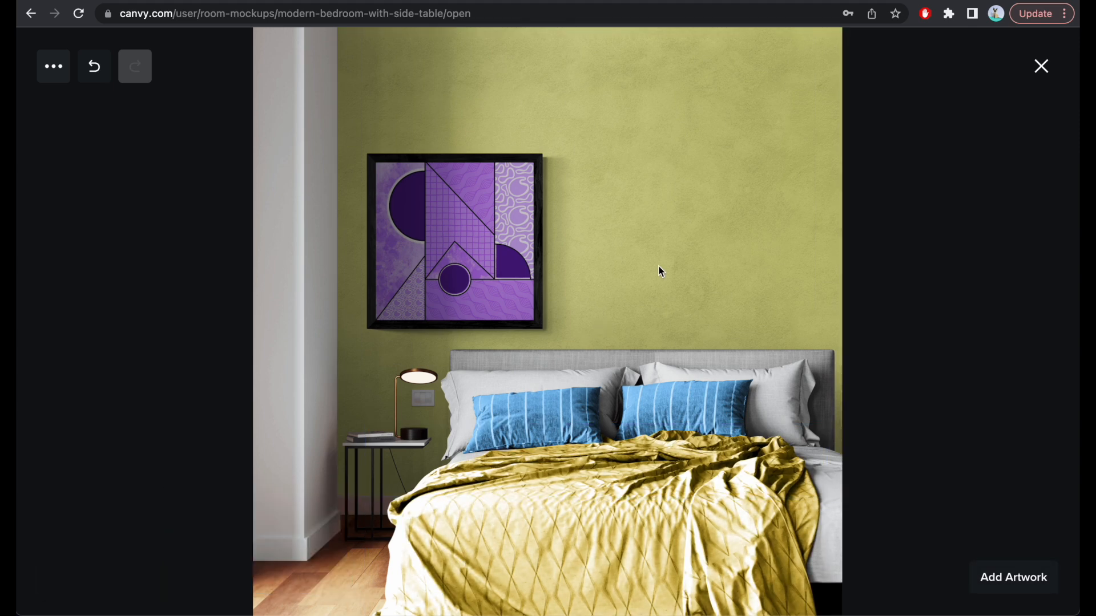
Try cropping the top and bottom of the bedroom mockup to about 8000 x 5614 px, and undo the crop
click(55, 68)
click(106, 222)
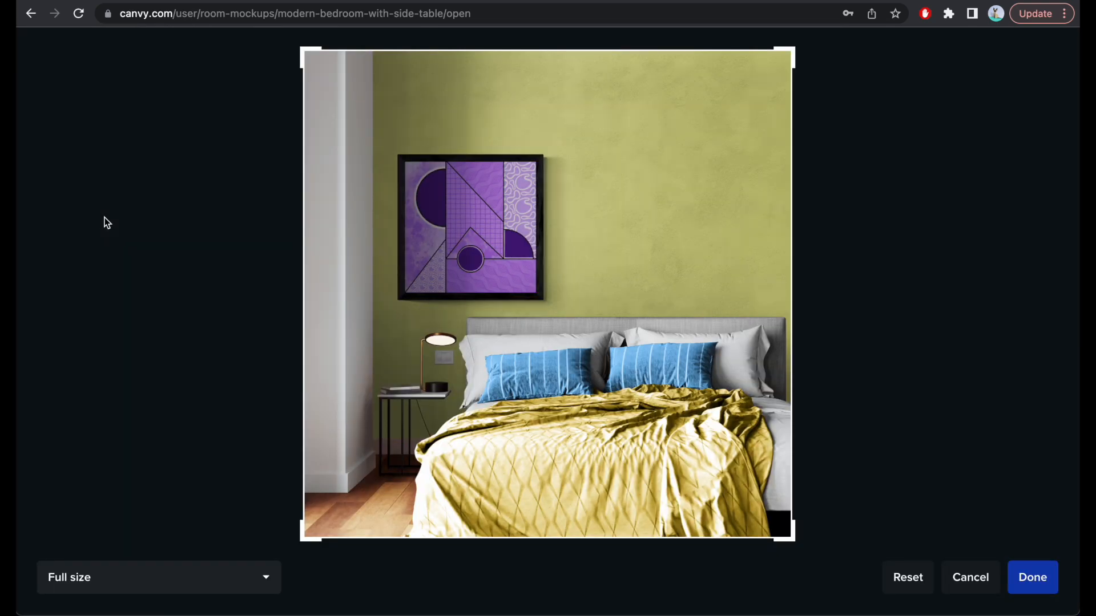
drag(792, 53, 788, 149)
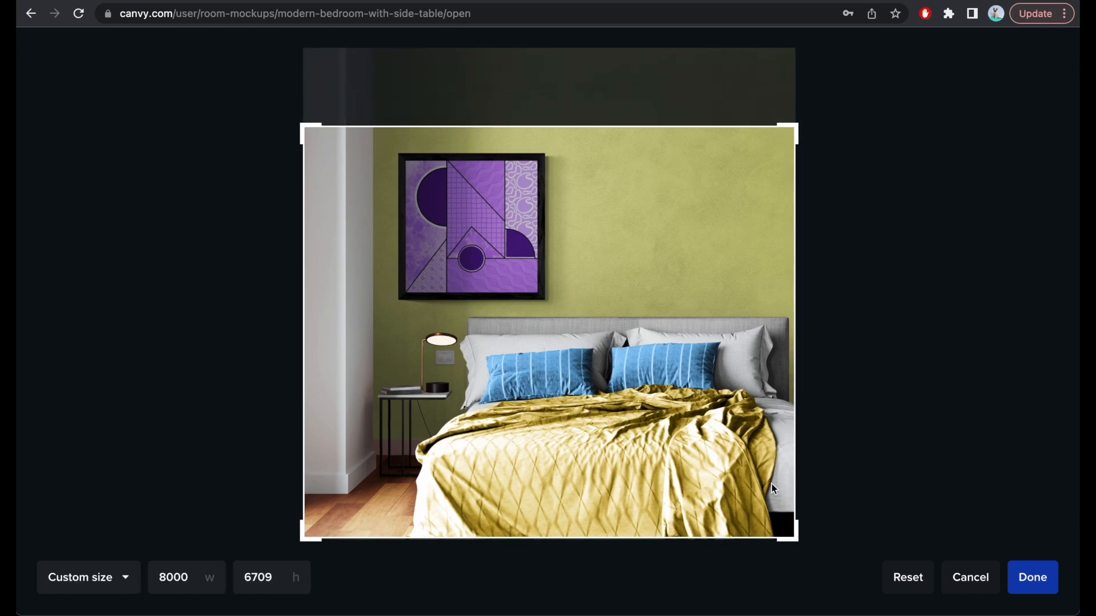
drag(791, 535, 791, 472)
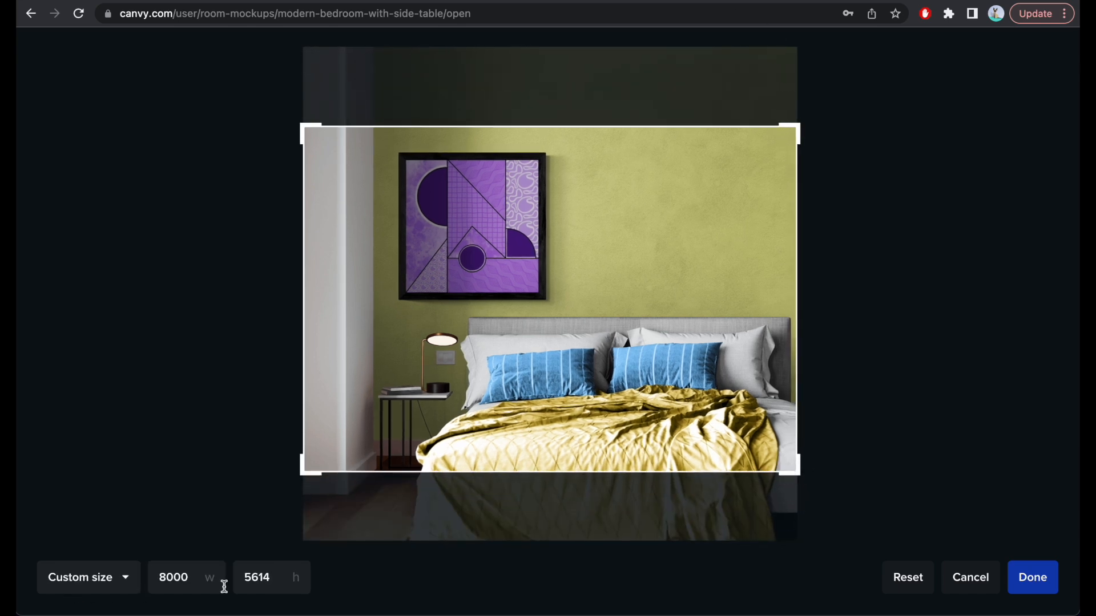
click(1033, 578)
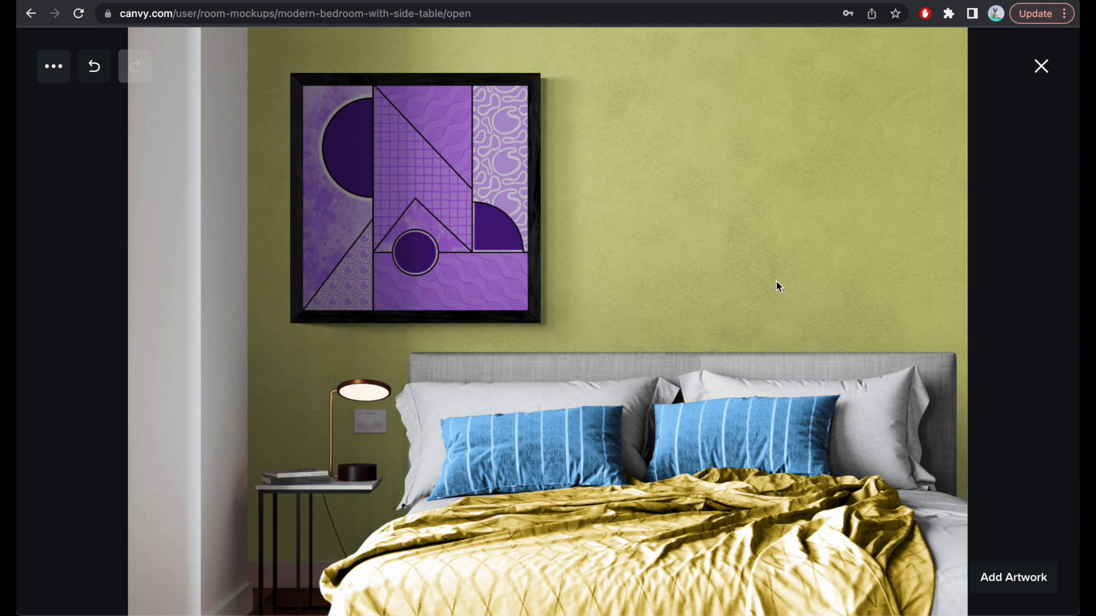
click(93, 78)
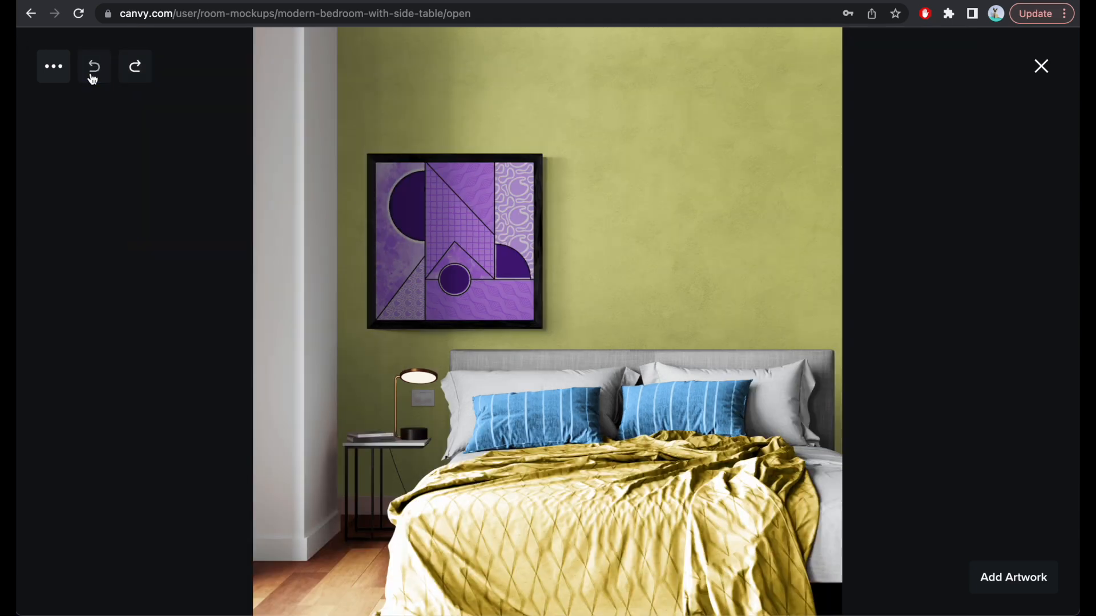
Start cropping the bedroom mockup again, look through the preset social media and Etsy sizes, and choose a custom size
click(57, 69)
click(105, 217)
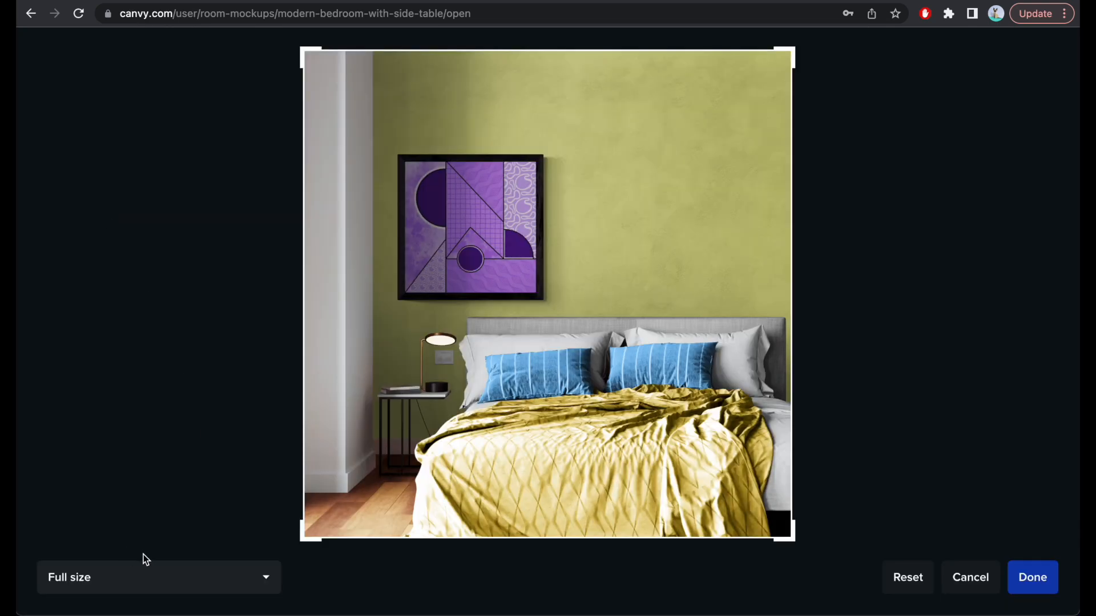
click(230, 573)
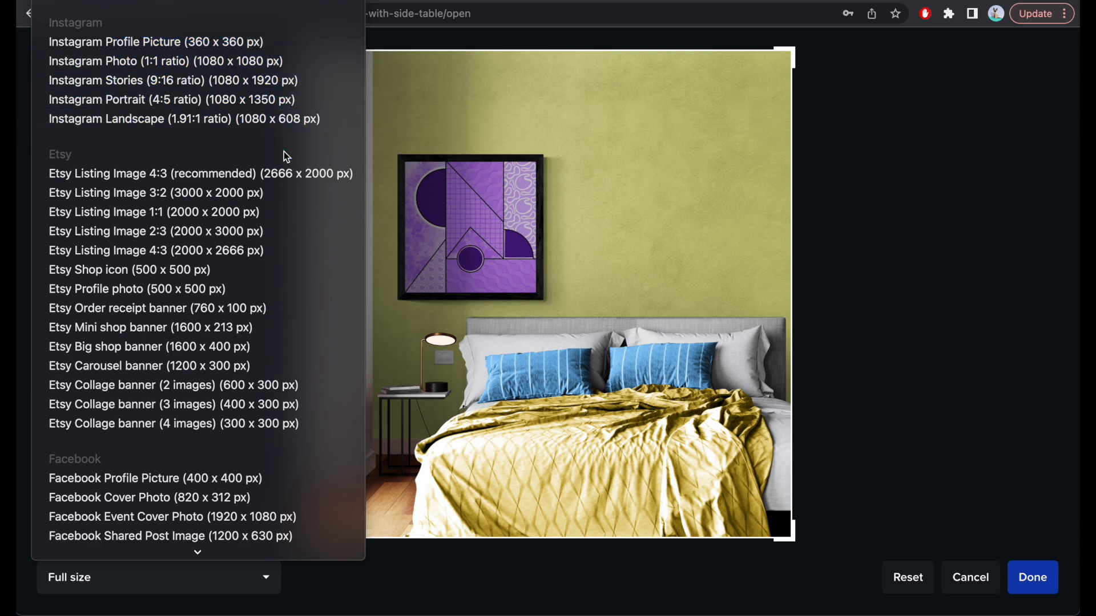
scroll(284, 154, down, 5)
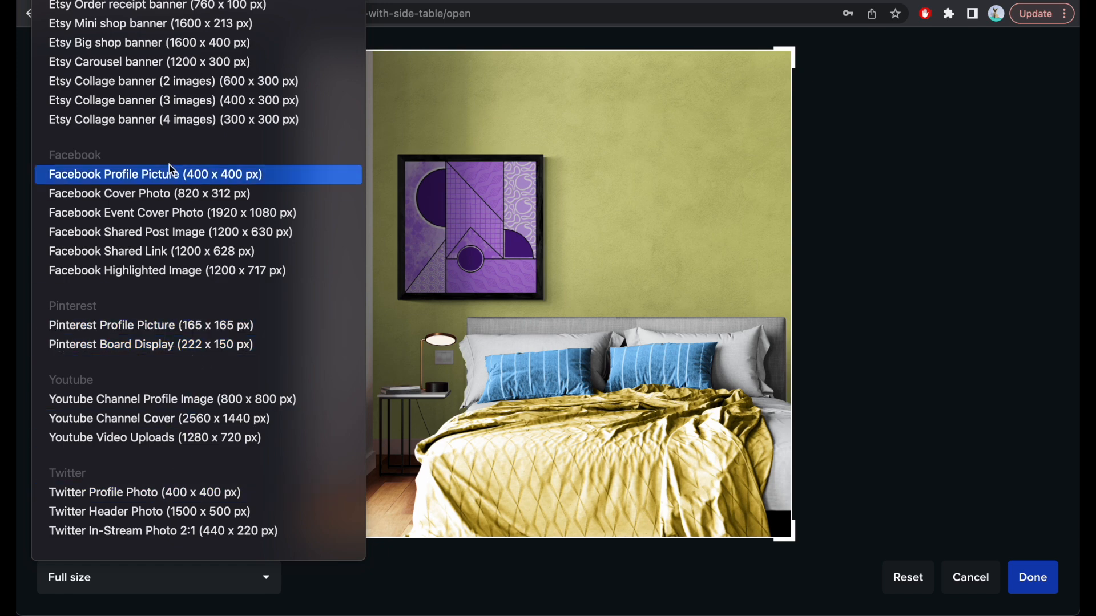
scroll(169, 165, up, 5)
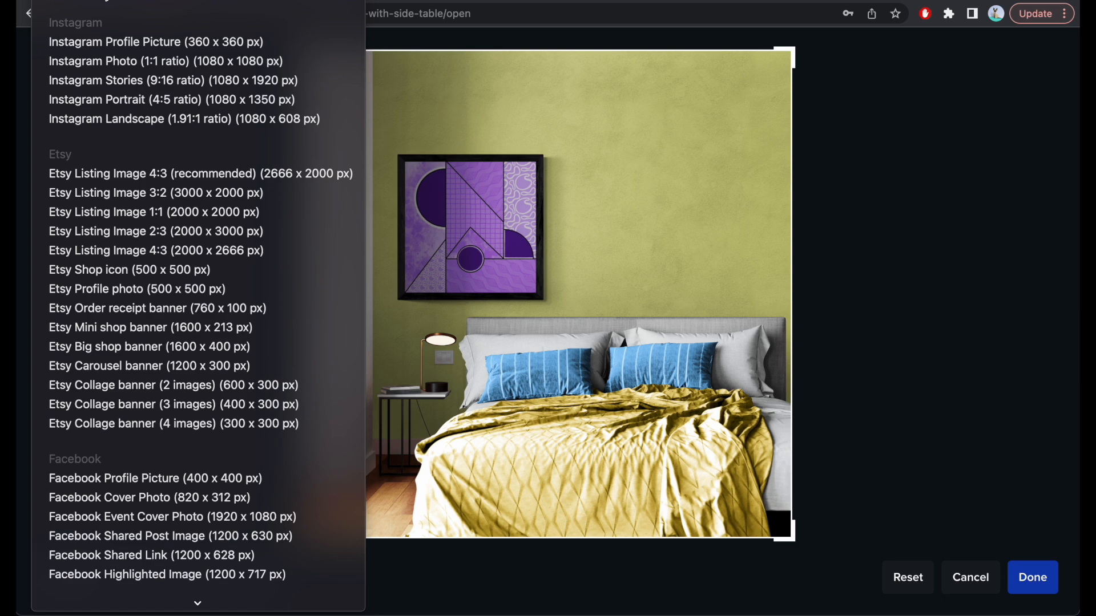
key(Escape)
Set the custom crop size to 1500 px wide and 1000 px high
double_click(181, 576)
text(1500)
double_click(263, 578)
text(1000)
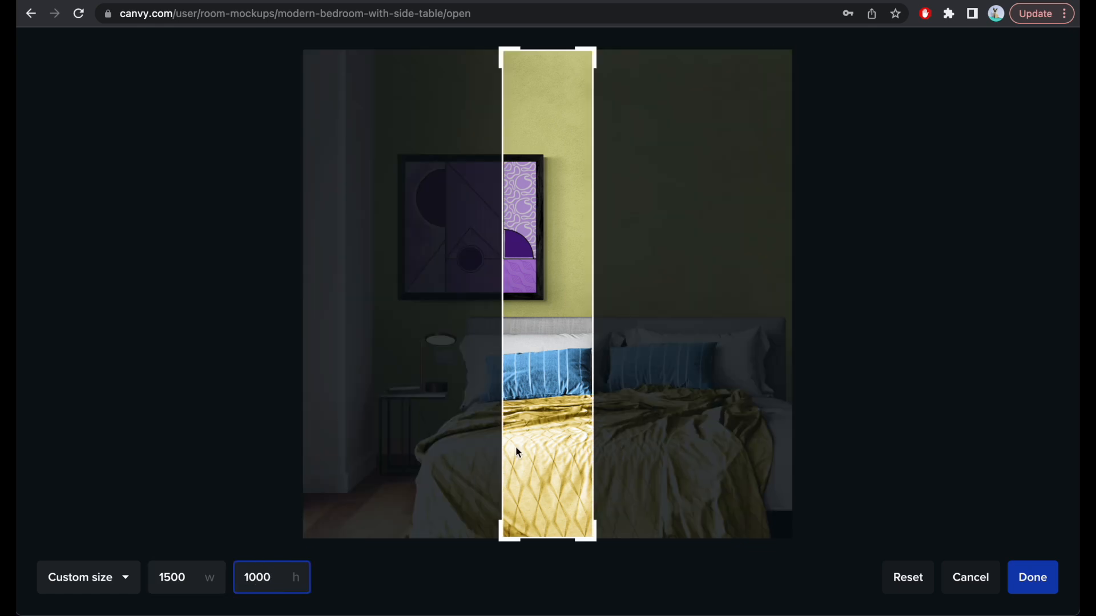
click(383, 565)
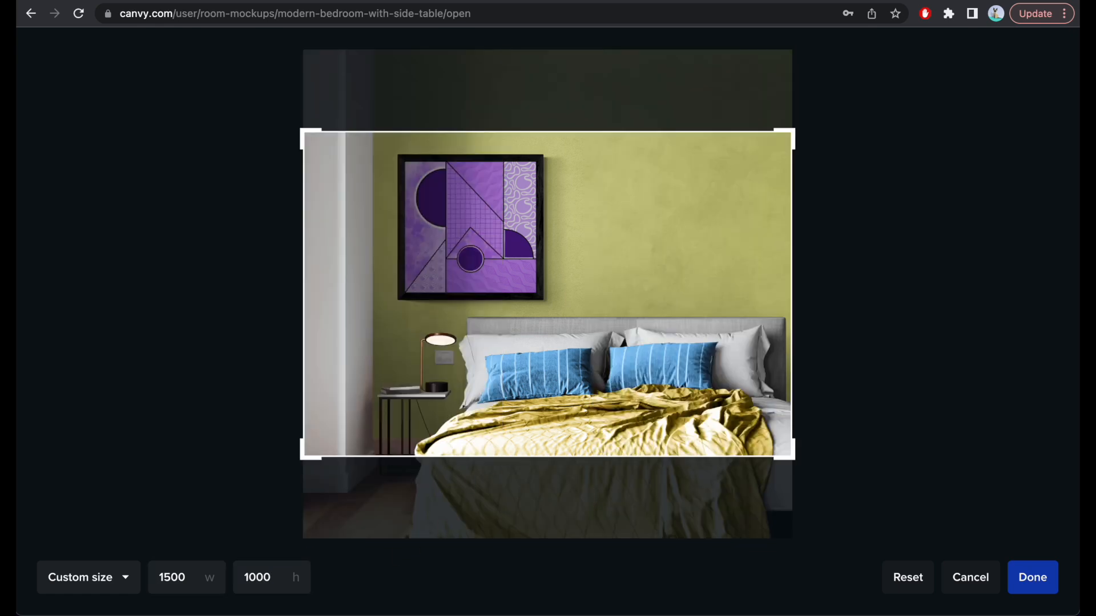
Set the crop to 1000 px wide by 1500 px high, reposition the image to frame the whole artwork, and apply it
double_click(244, 578)
text(1500)
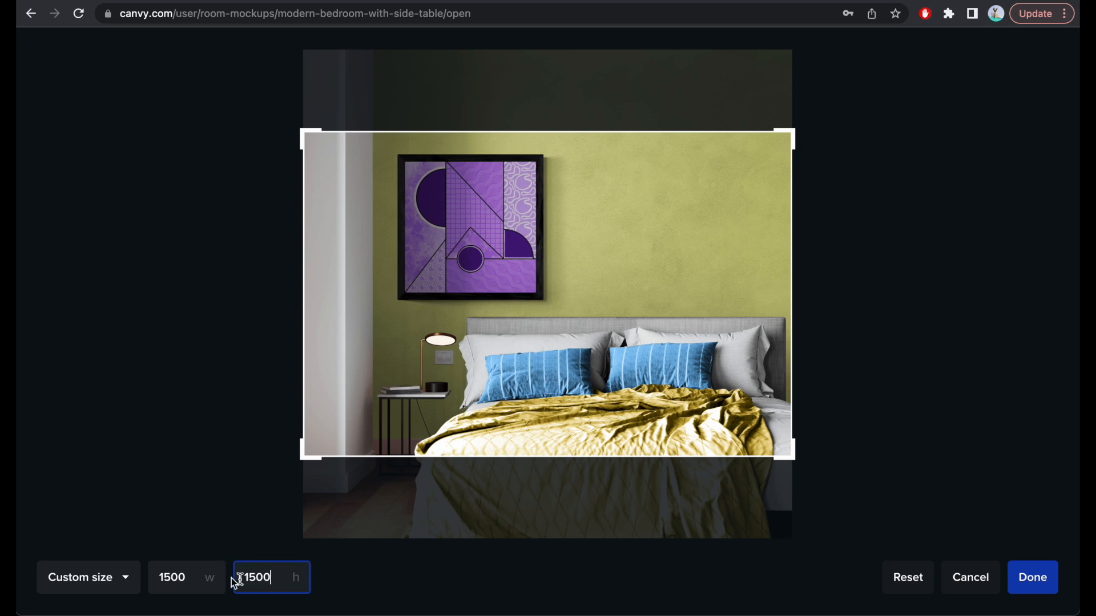
drag(162, 577, 186, 578)
text(10)
drag(630, 357, 666, 360)
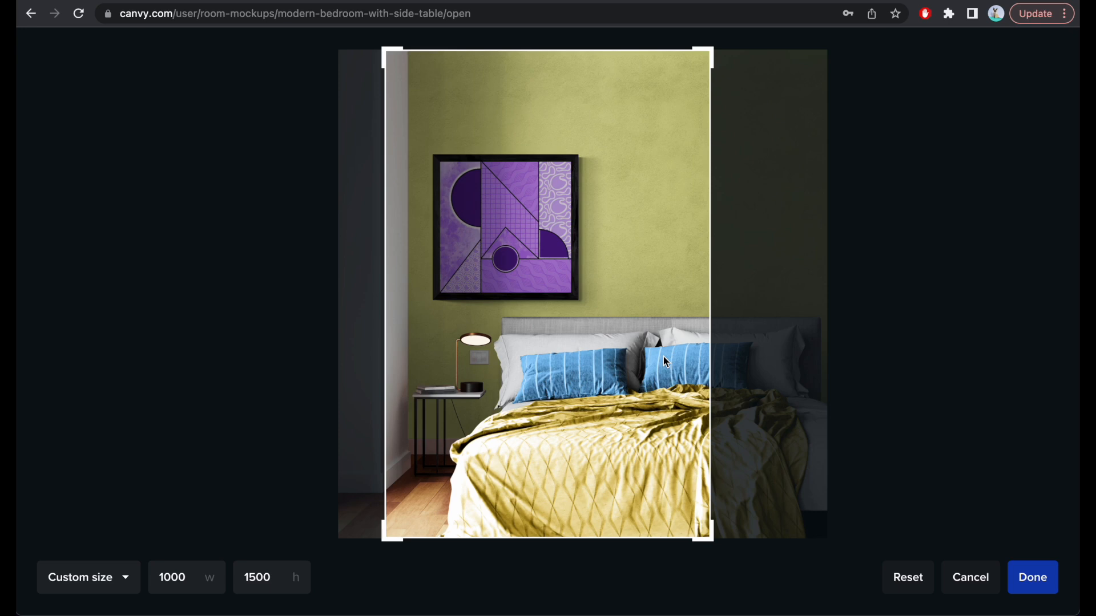
click(1040, 583)
Resize the purple artwork to 120 cm wide, move it up to hang fully above the bed, and deselect it
click(512, 271)
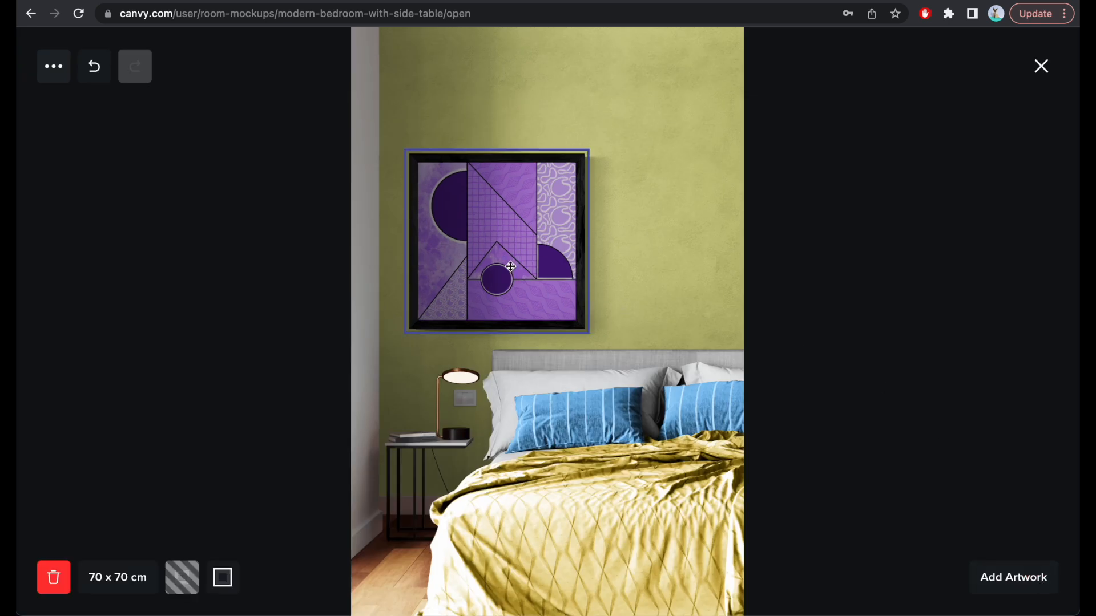
click(109, 581)
text(120)
key(Return)
drag(610, 248, 609, 135)
click(794, 241)
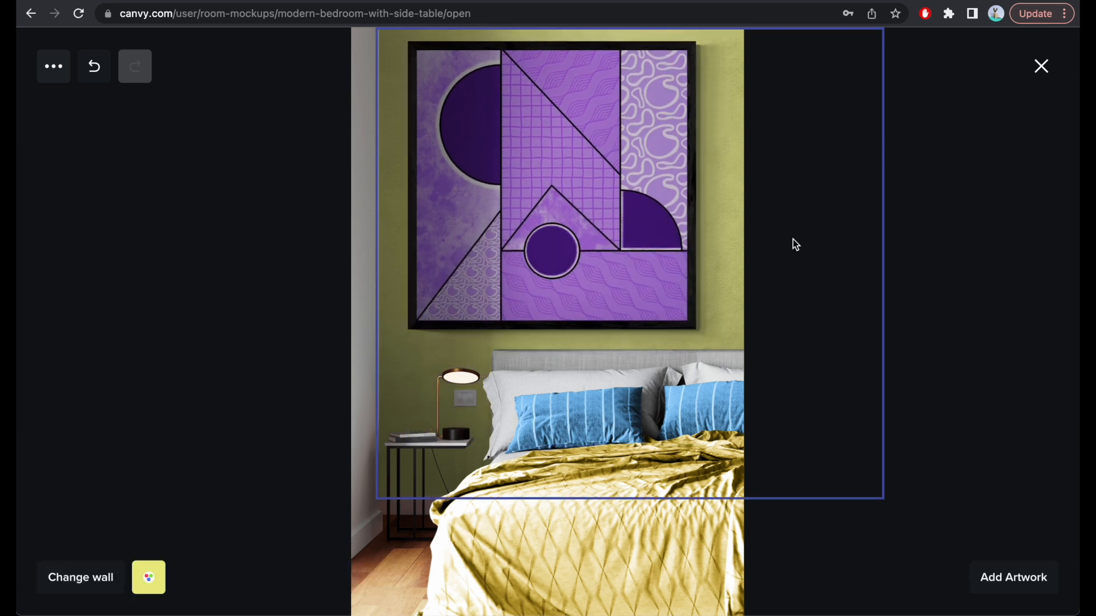
click(327, 335)
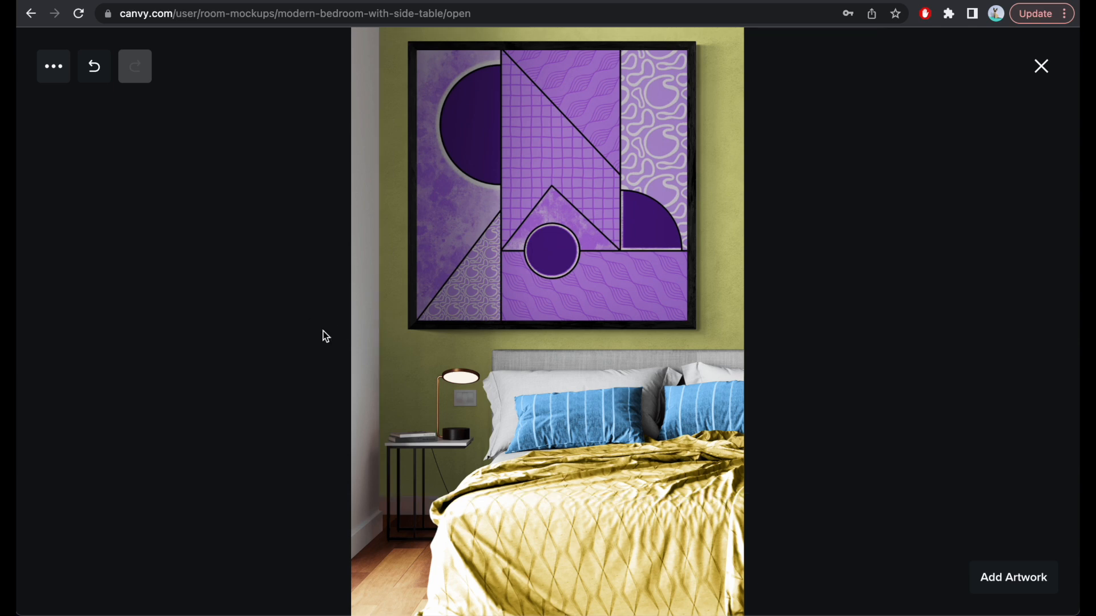
Open the mockup's download options and choose the full size of 5333 x 8000 px
click(54, 67)
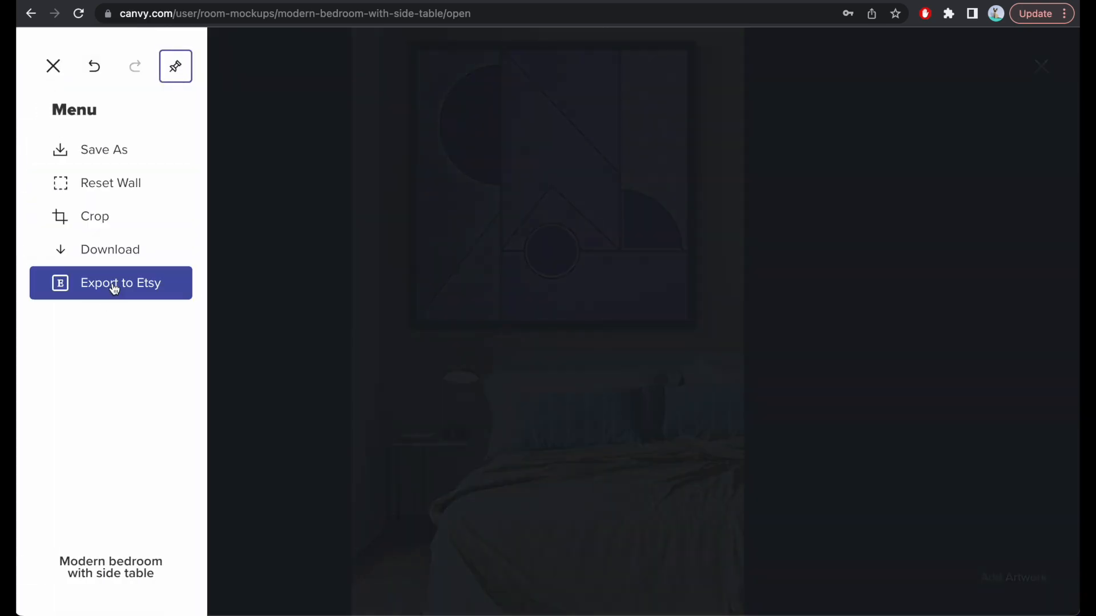
click(127, 255)
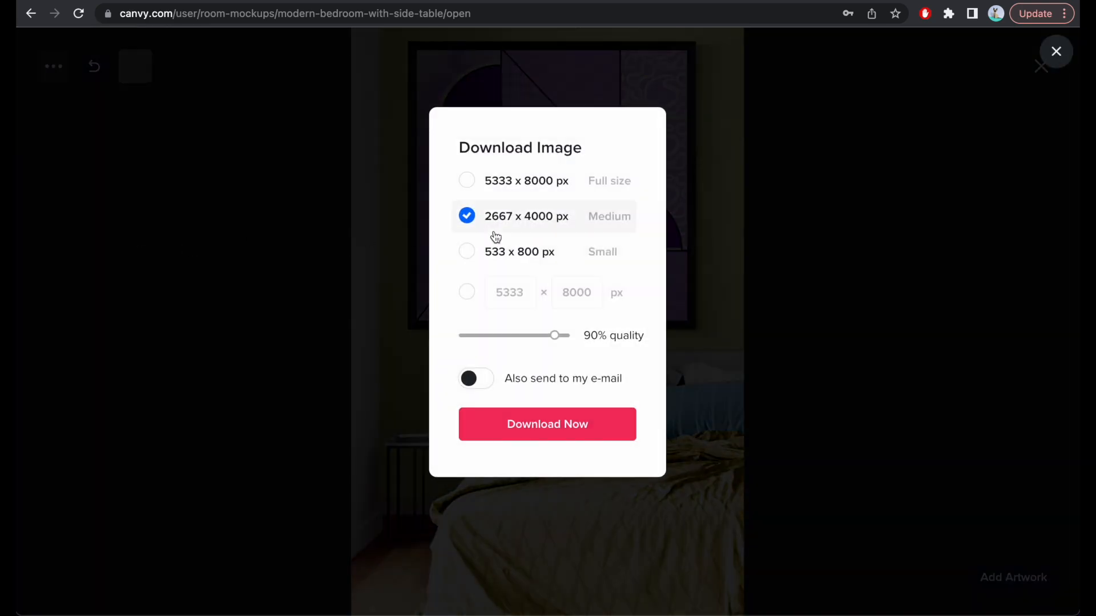
click(469, 183)
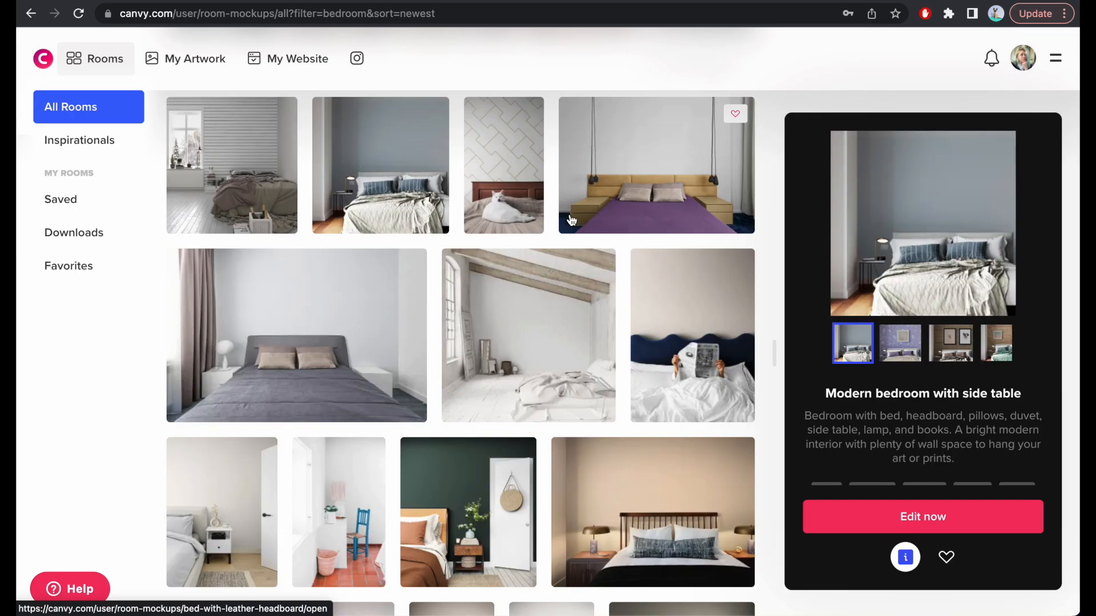
Browse the bedroom mockups and open the "Elegant modern bedroom interior" room for editing
scroll(571, 220, down, 15)
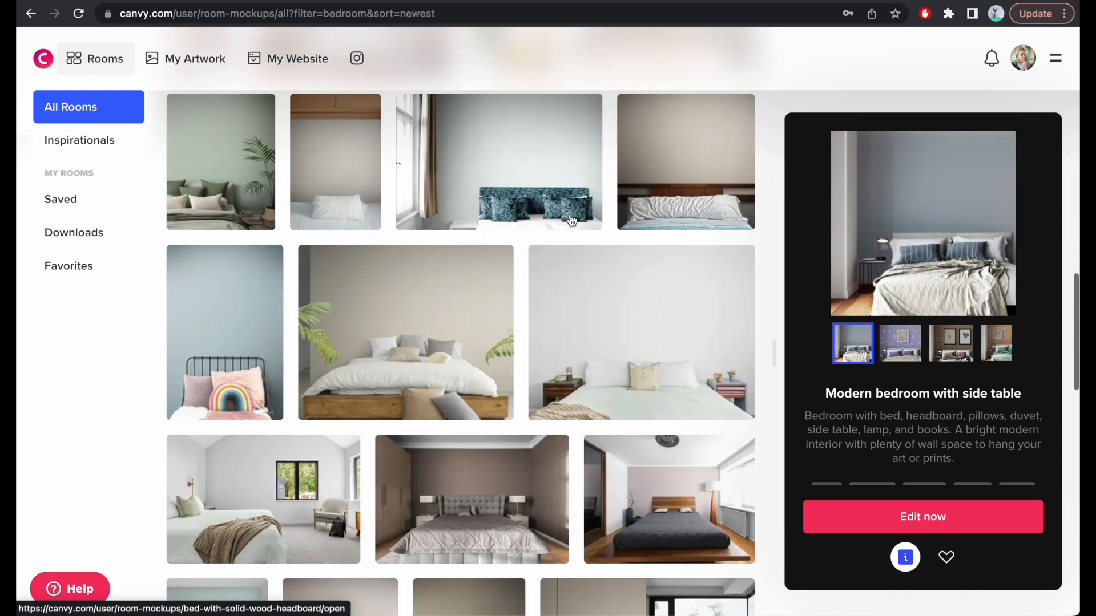
scroll(571, 220, down, 10)
scroll(570, 219, up, 6)
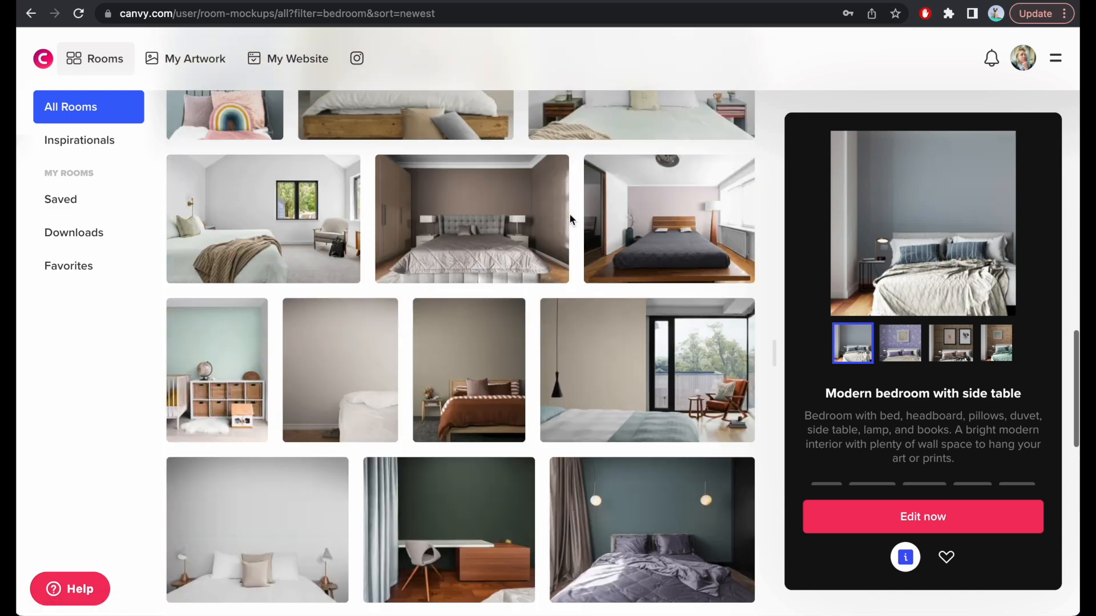
scroll(570, 219, up, 2)
scroll(632, 324, down, 10)
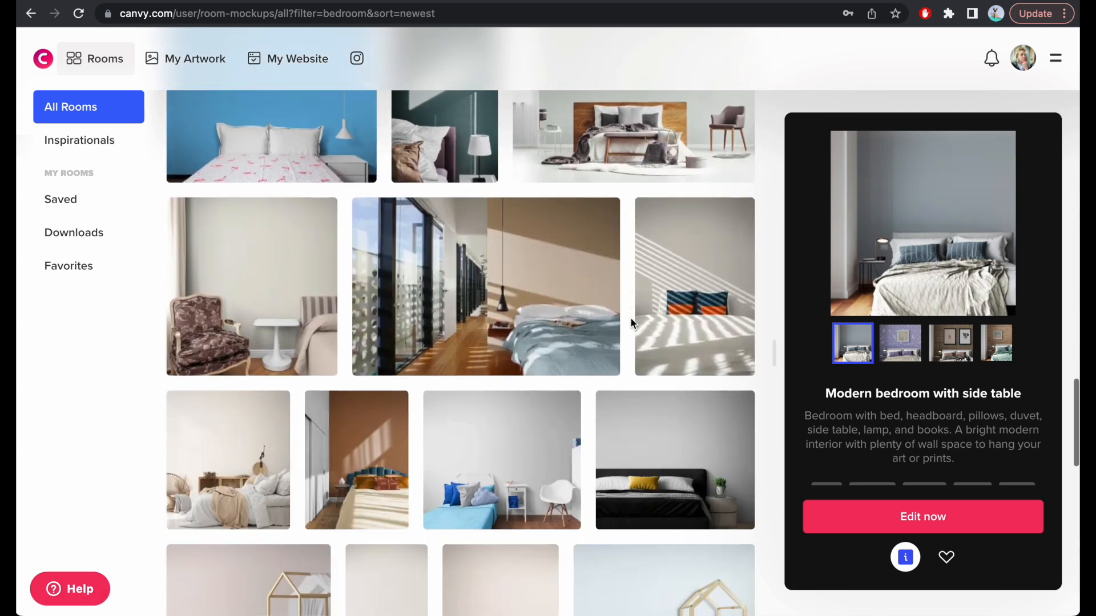
scroll(631, 319, up, 3)
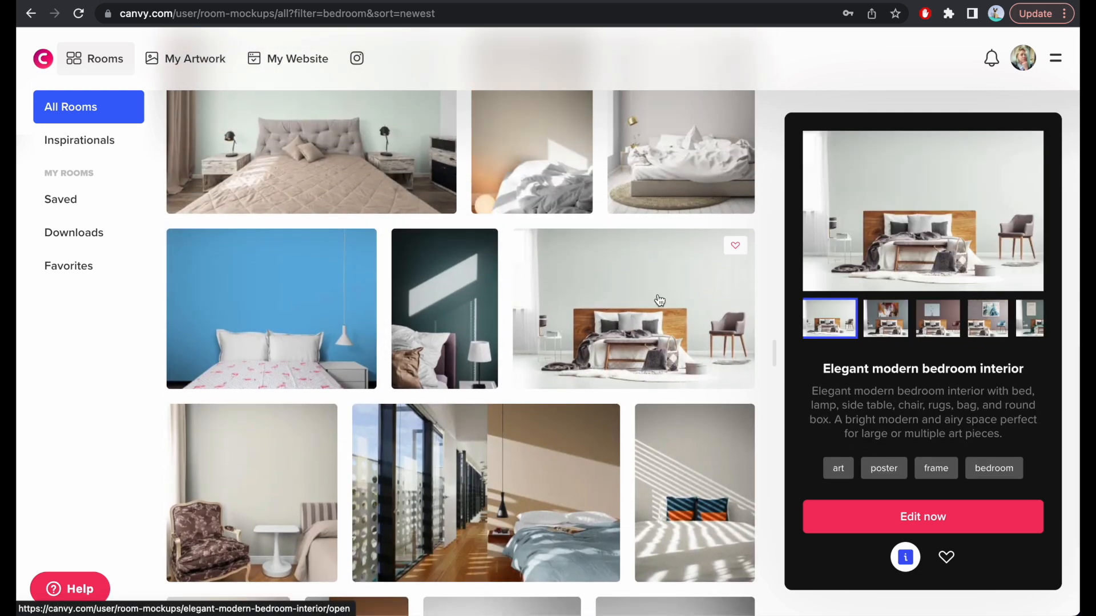
click(872, 517)
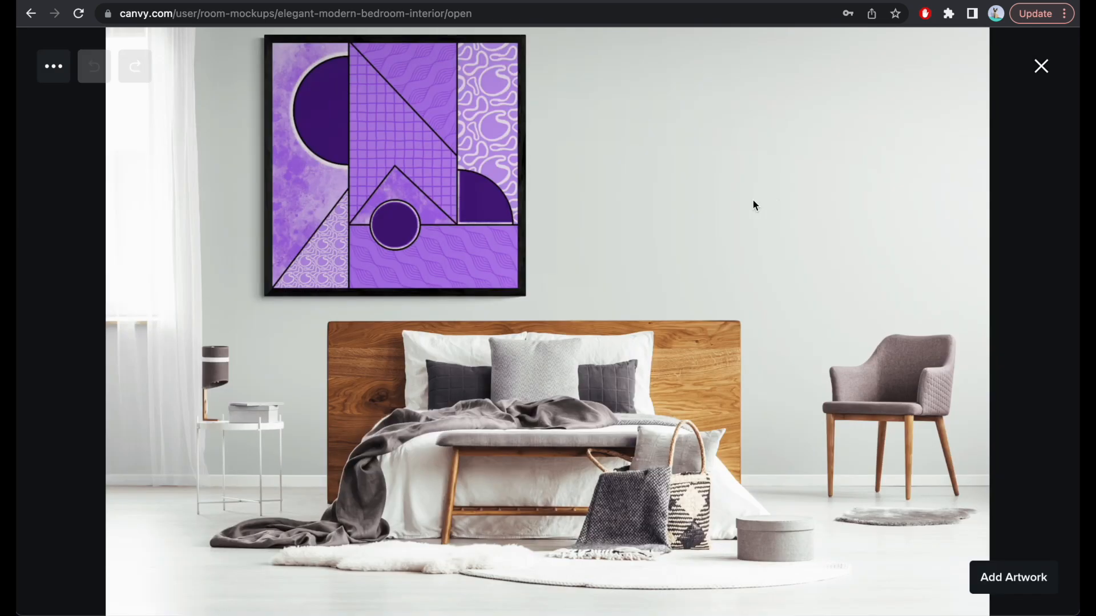
Resize the purple artwork to 80 cm wide and move it lower on the wall, above the side table and lamp
click(367, 167)
click(113, 577)
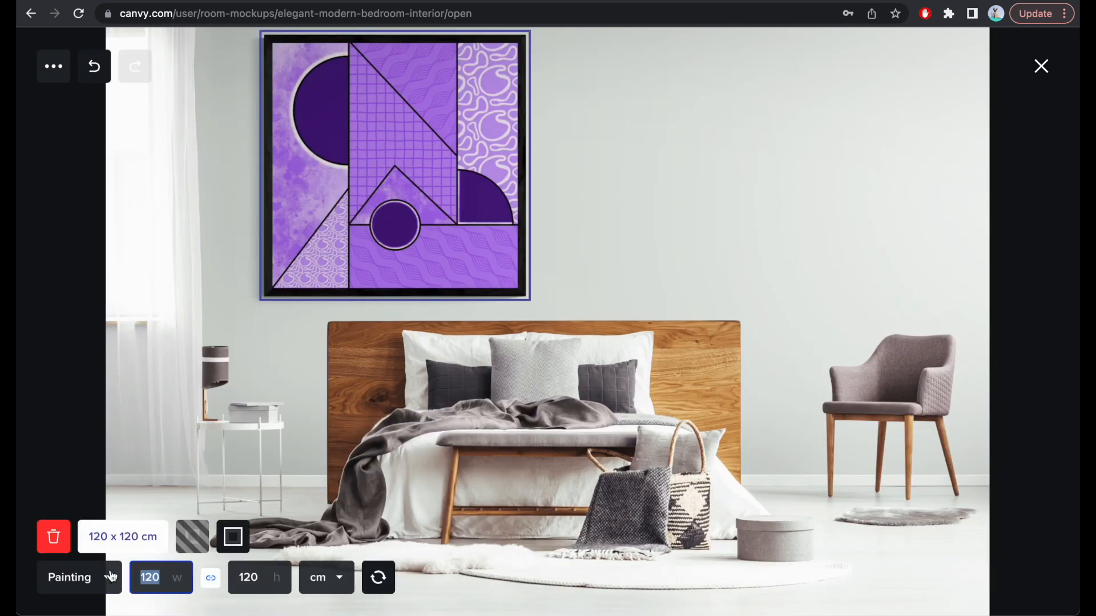
text(80)
key(Return)
click(617, 179)
mouse_move(397, 123)
mouse_down()
mouse_move(357, 202)
mouse_move(343, 204)
mouse_move(362, 194)
mouse_up()
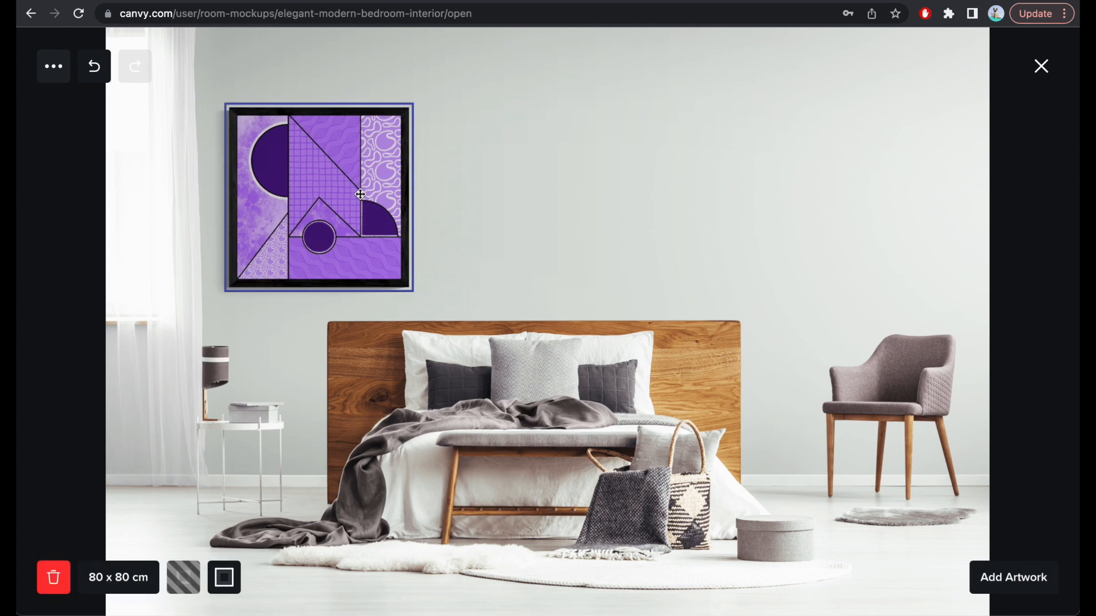
Add the cat artwork 1_By_1_Art_Large to the wall and place it slightly higher, just right of the purple artwork
click(1038, 577)
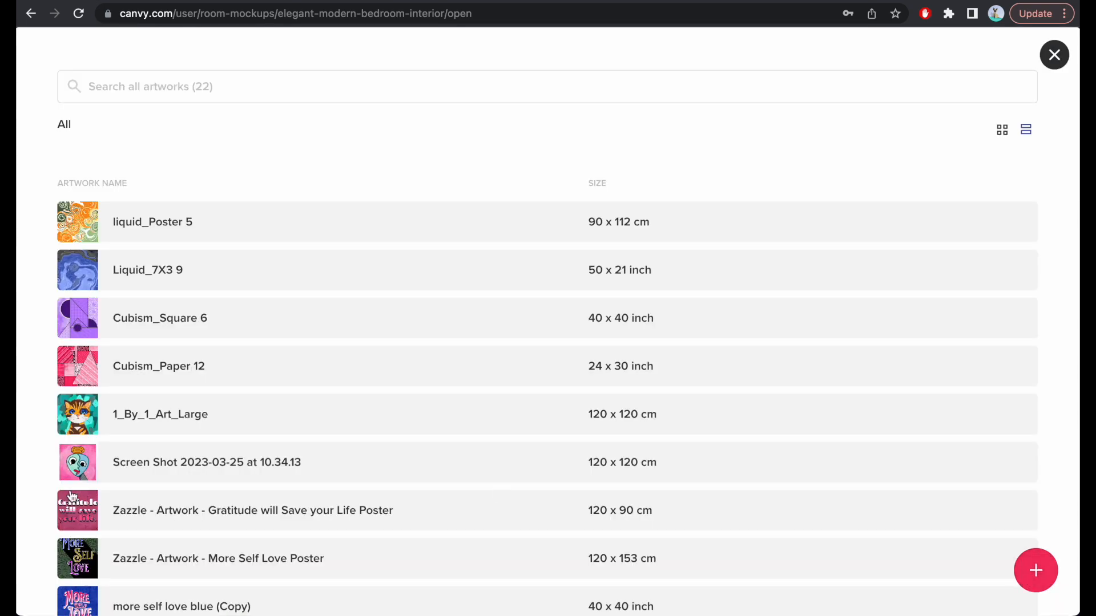
click(219, 431)
click(1007, 574)
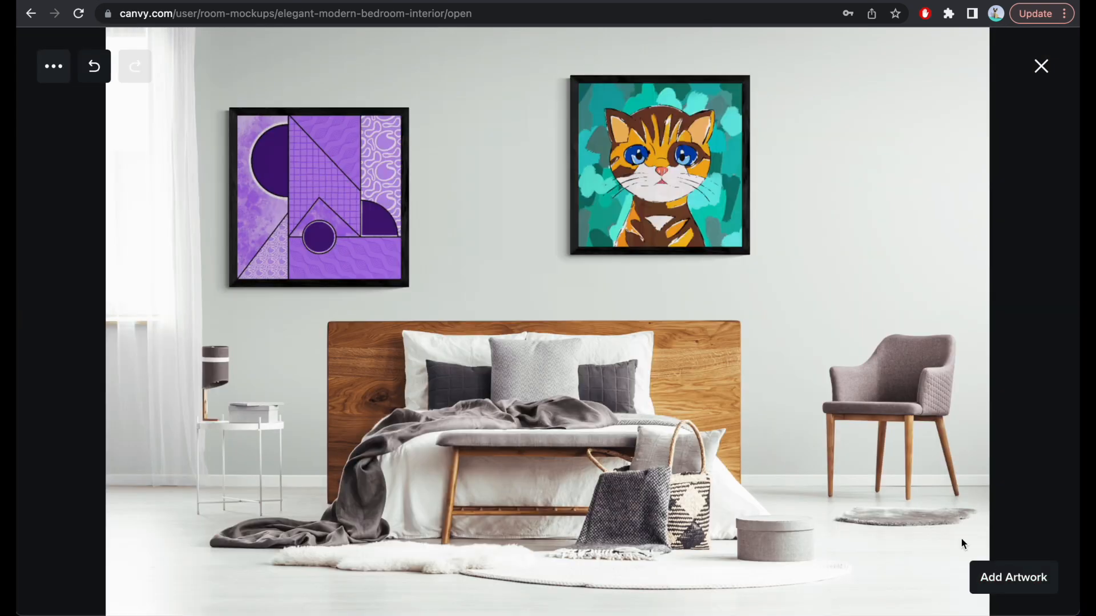
click(639, 188)
drag(640, 188, 516, 166)
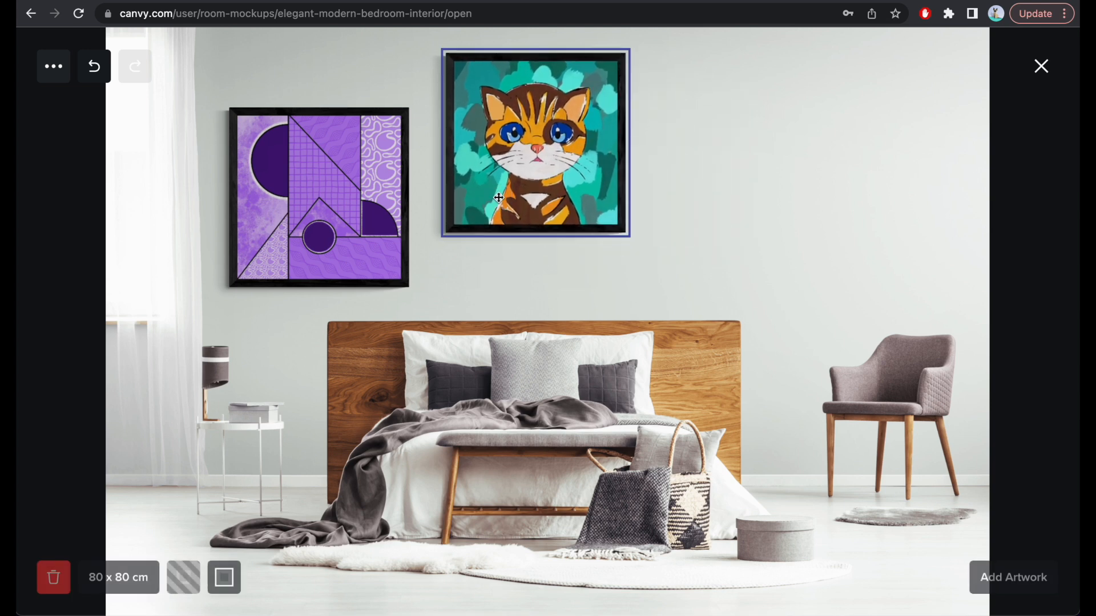
Add the artwork "Screen Shot 2023-03-25 at 10.34.13" and rearrange the wall so it hangs between the purple artwork and the cat
click(1016, 579)
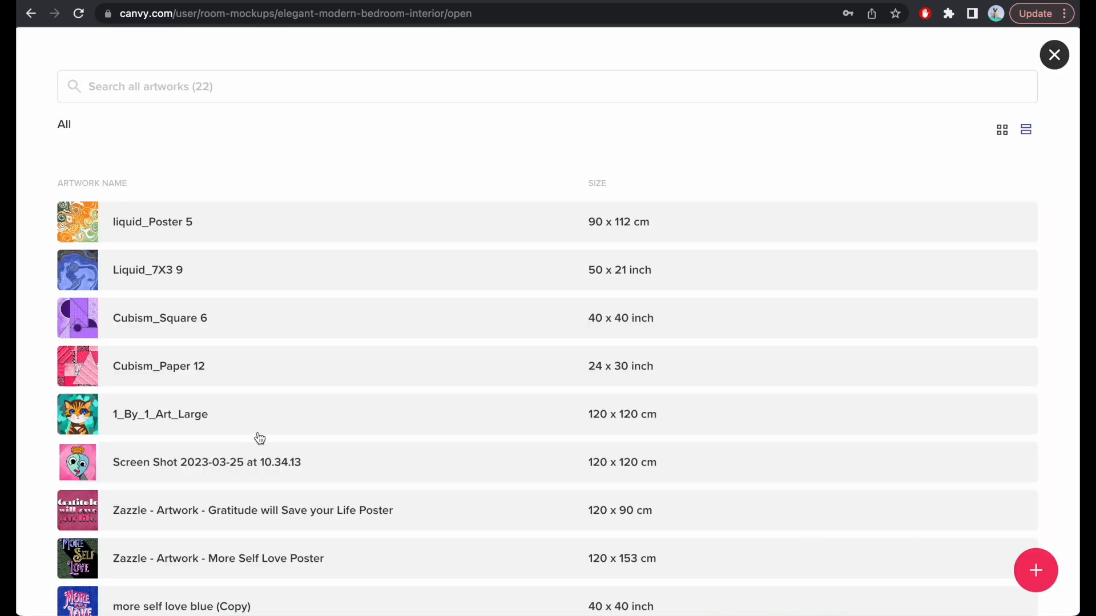
click(224, 469)
click(1015, 579)
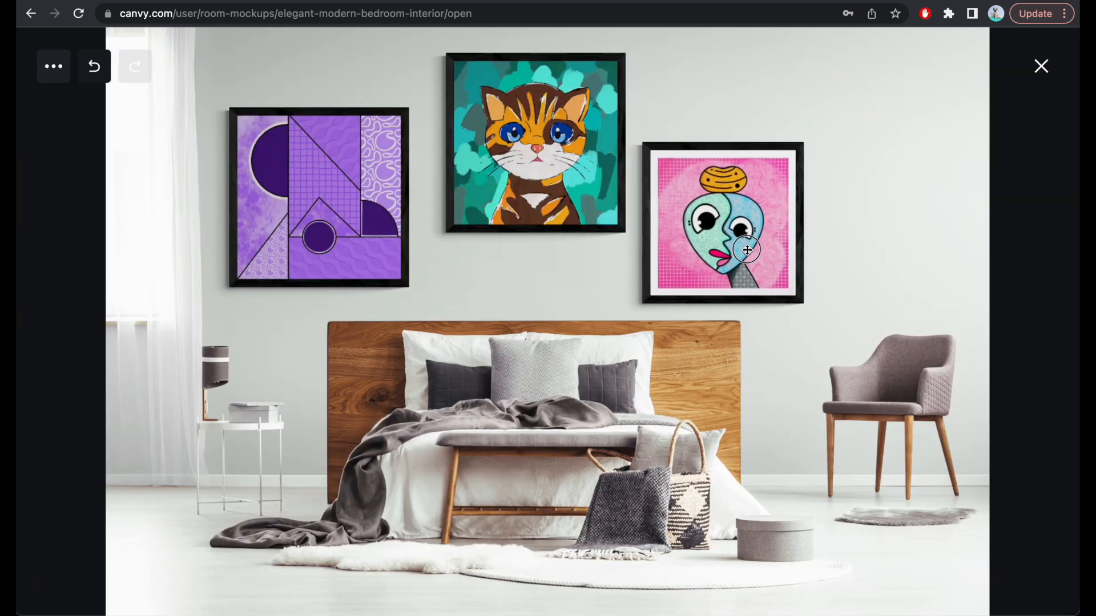
drag(494, 178, 772, 188)
mouse_move(708, 268)
mouse_down()
mouse_move(503, 200)
mouse_move(489, 181)
mouse_up()
mouse_move(799, 200)
mouse_down()
mouse_move(676, 235)
mouse_move(691, 233)
mouse_up()
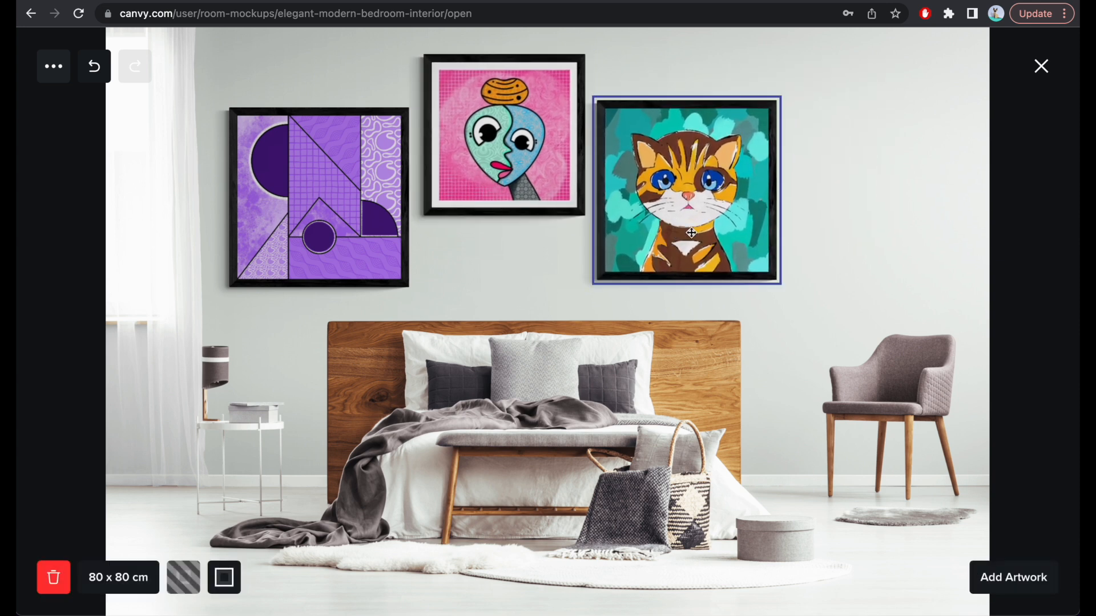
click(839, 226)
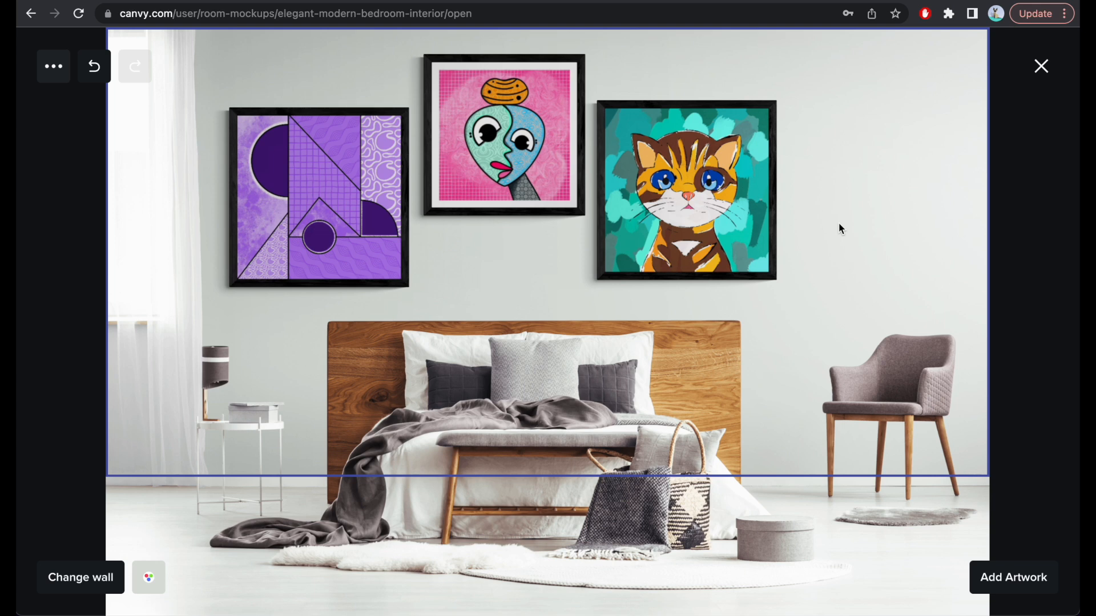
Set the cat artwork's height to 70 cm, keeping its width at 80 cm, and move it slightly lower on the wall
click(598, 267)
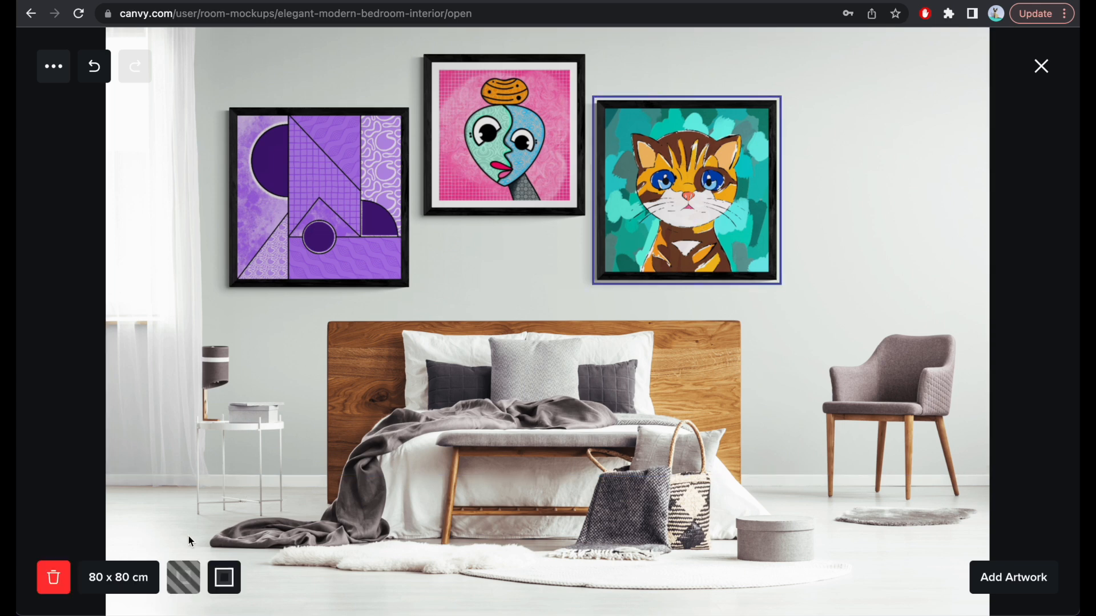
click(118, 578)
click(248, 578)
text(70)
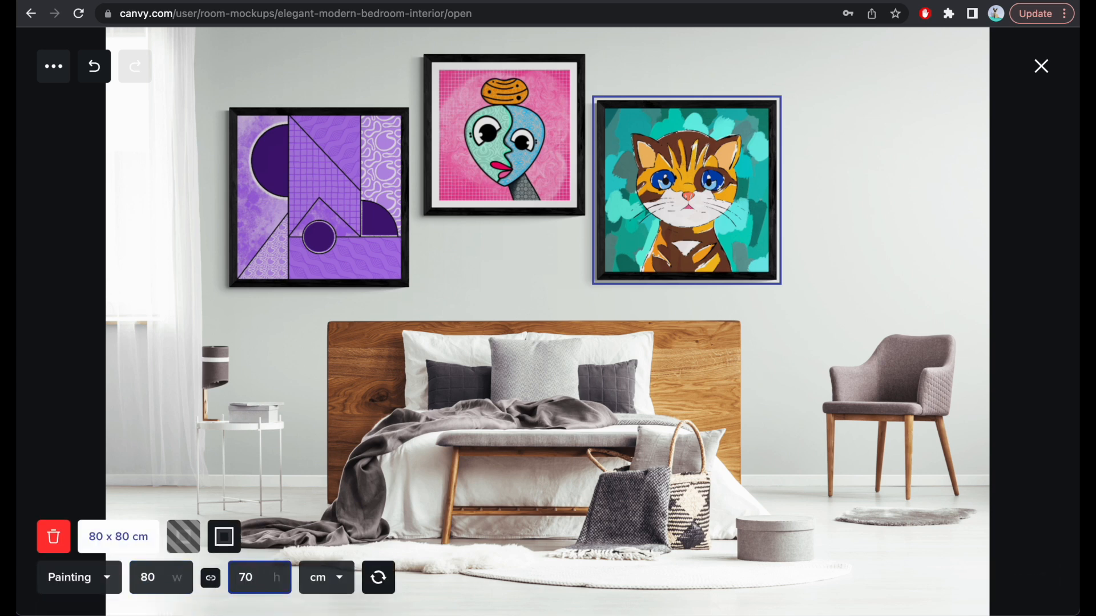
click(308, 580)
click(309, 579)
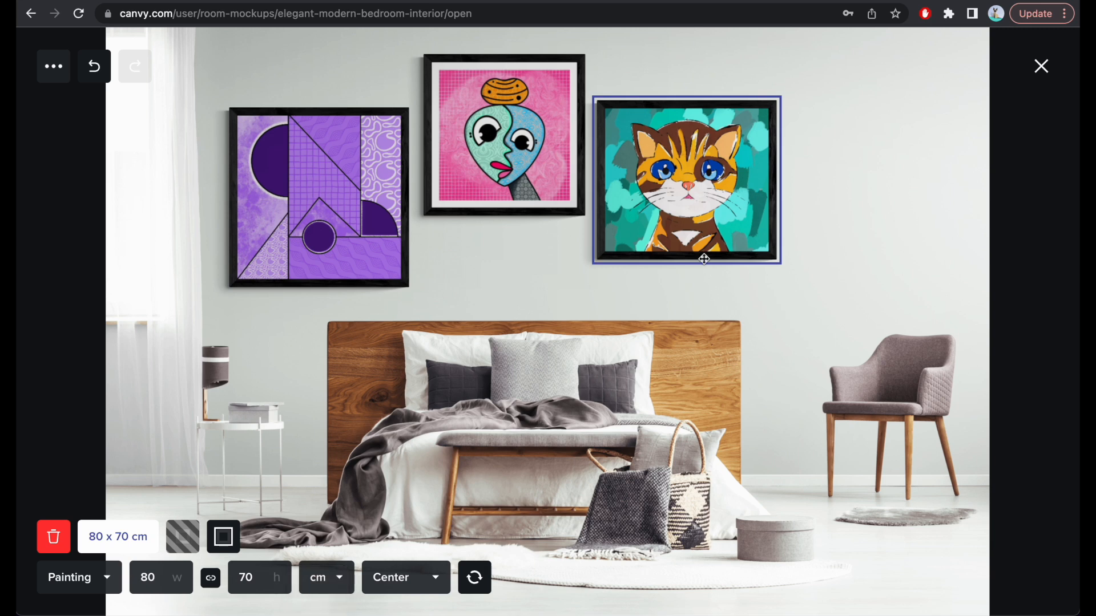
click(796, 245)
drag(675, 203, 685, 228)
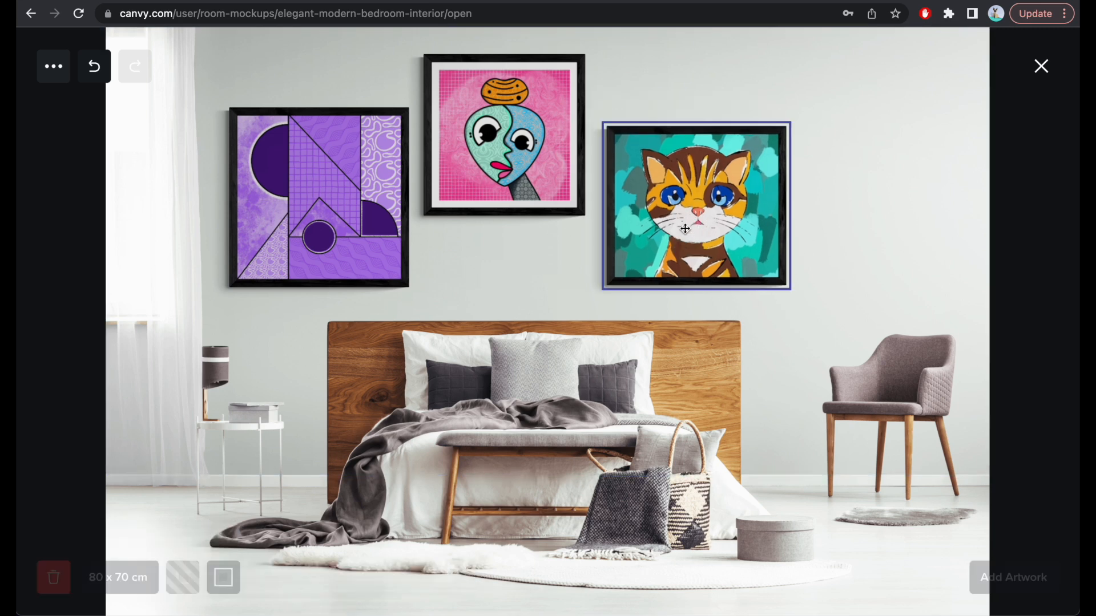
Give the purple artwork a black wood-grain frame with a width of 12 cm
click(345, 233)
click(224, 576)
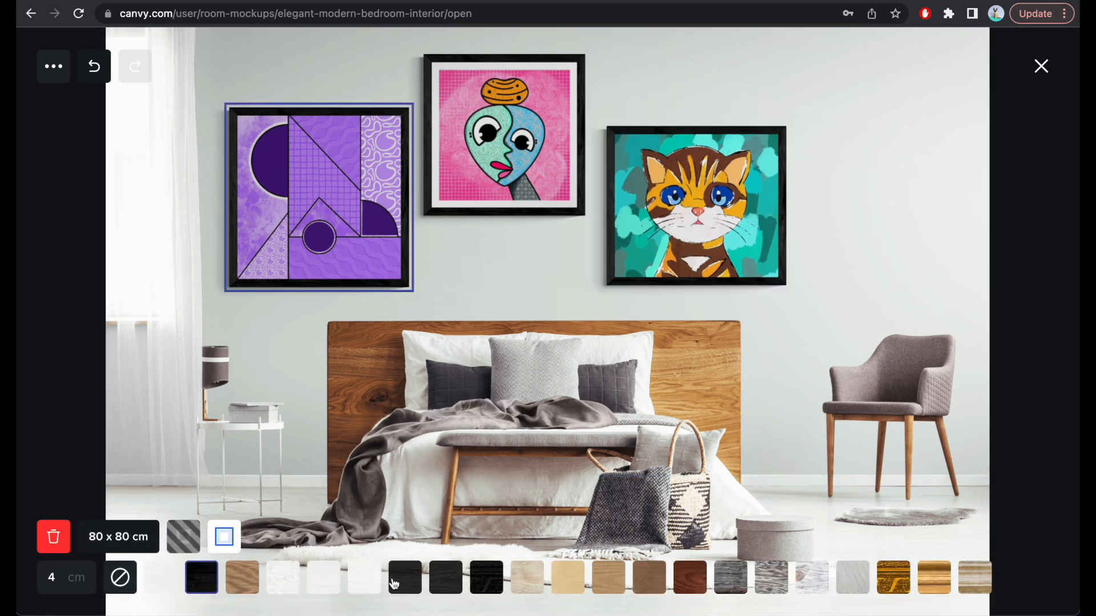
click(446, 577)
click(50, 577)
text(12)
key(Return)
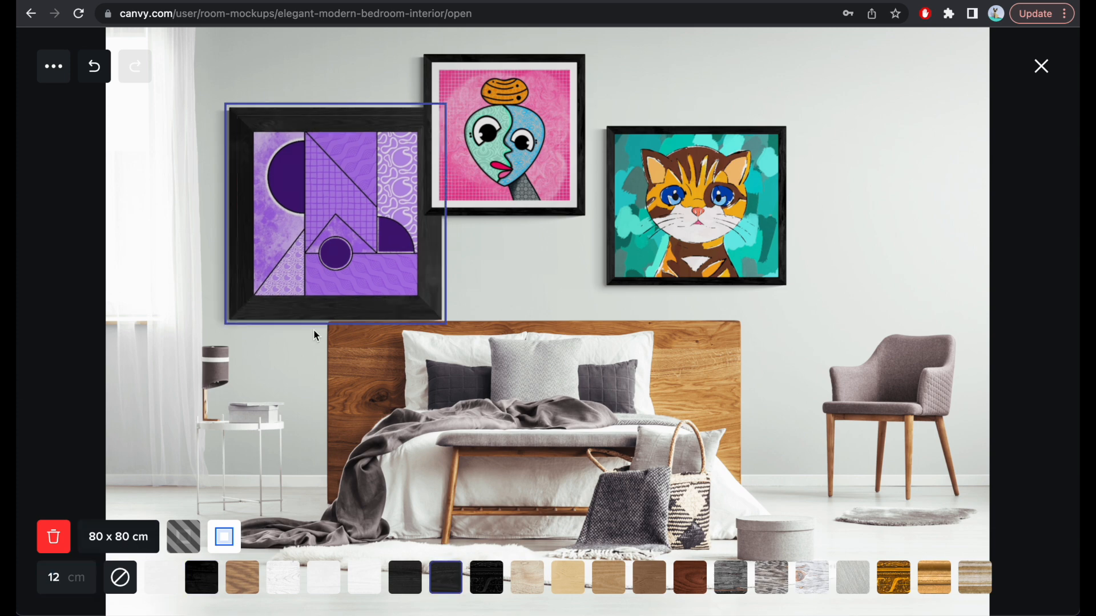
Swap the purple and pink face artworks so the purple one hangs centrally above the bed, and nudge the cat artwork slightly away from it
drag(371, 241, 534, 192)
drag(529, 147, 312, 149)
mouse_move(730, 214)
mouse_down()
mouse_move(746, 211)
mouse_move(736, 217)
mouse_up()
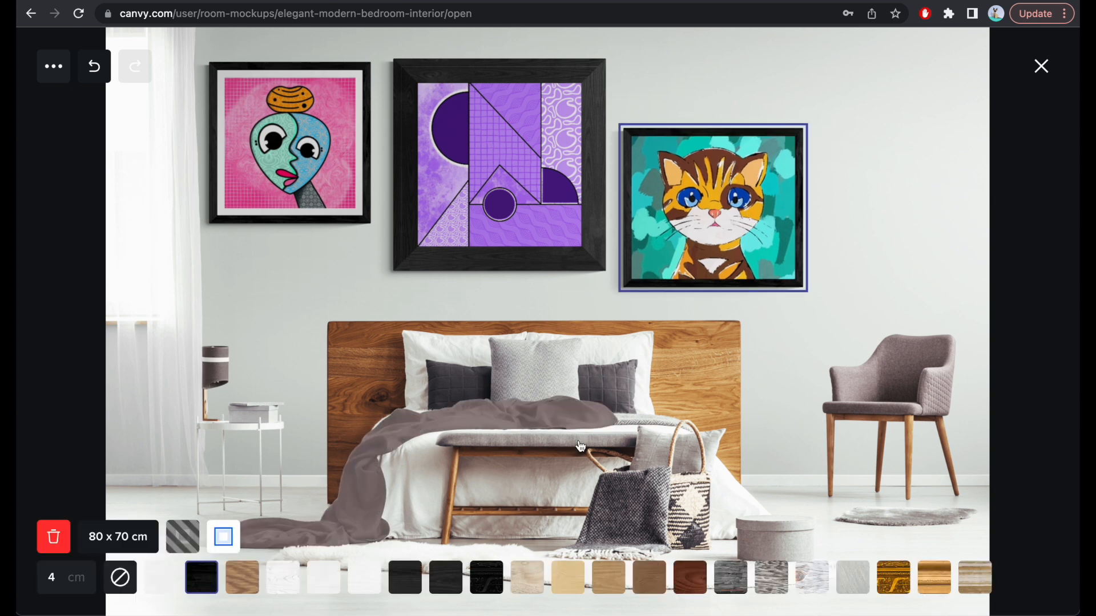
Recolour the blanket draped over the bed to bright red, E10808
click(560, 414)
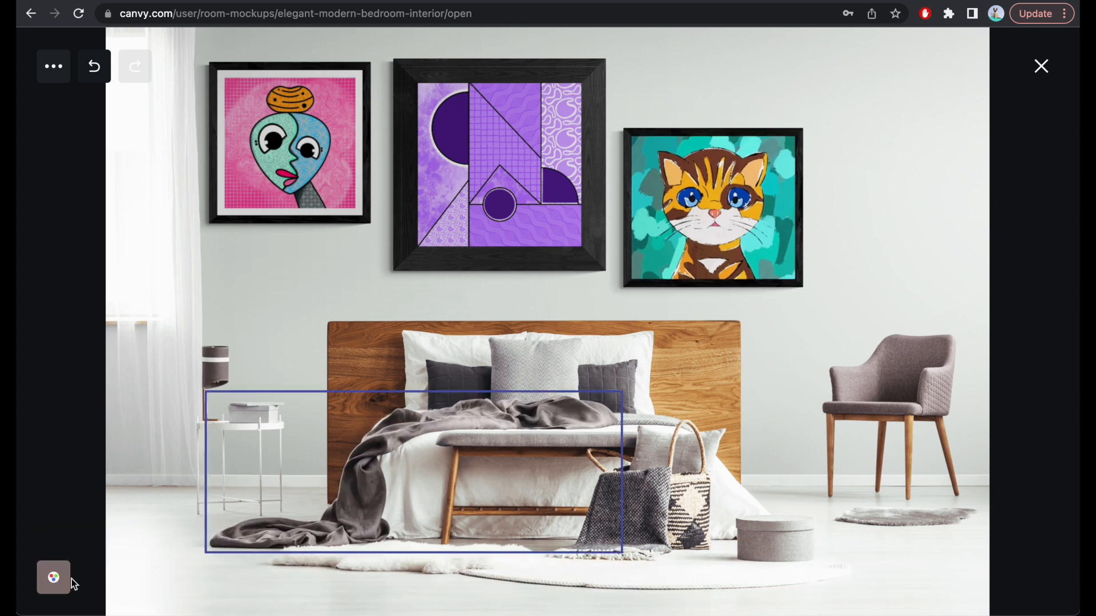
click(53, 577)
drag(181, 528, 244, 496)
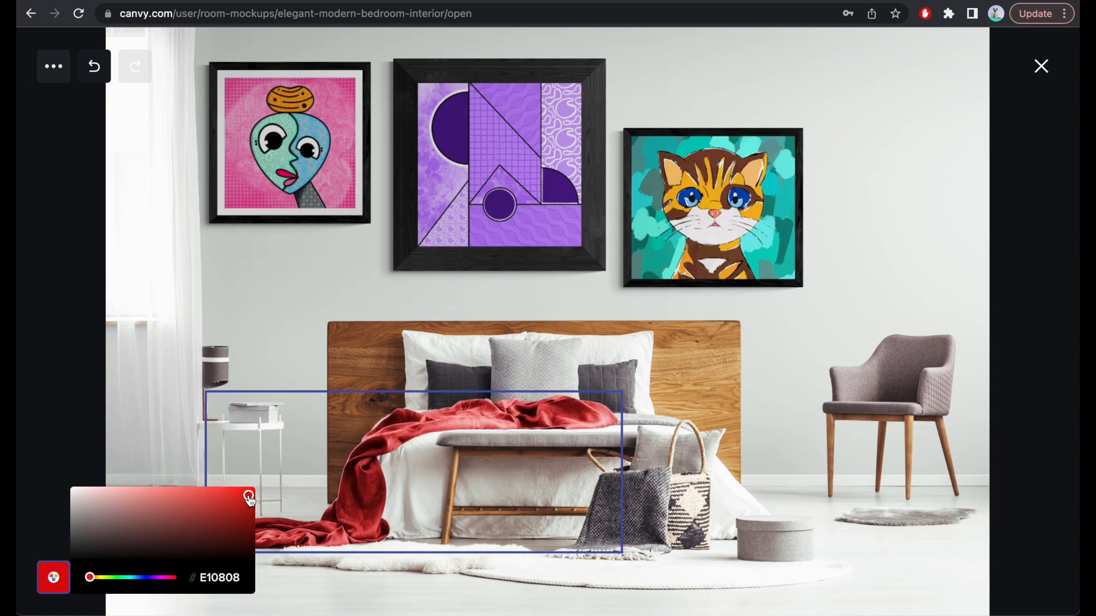
click(251, 321)
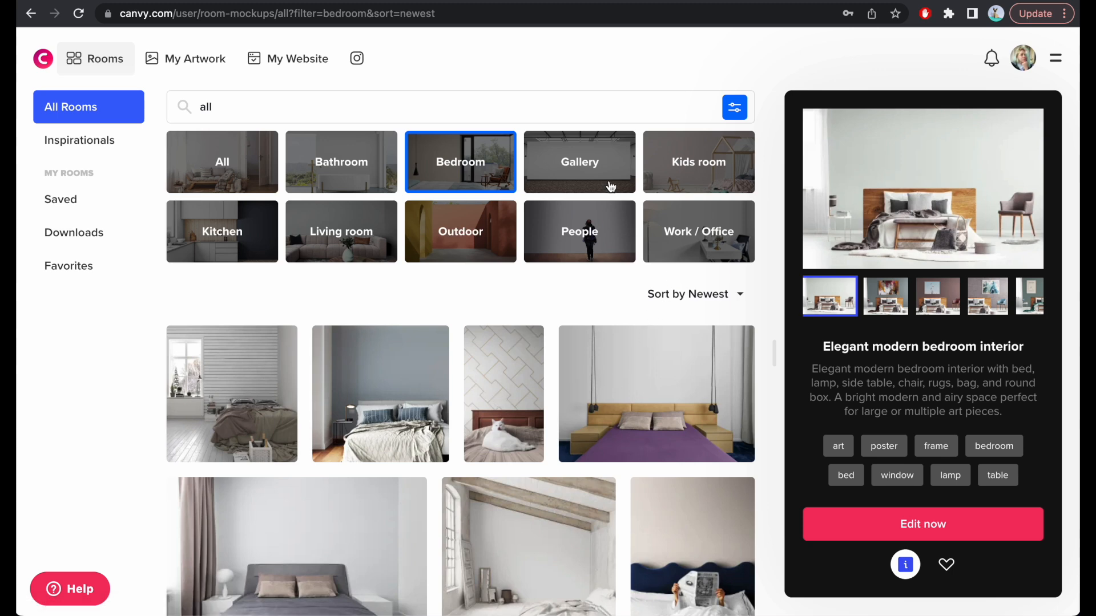
Browse the Bathroom and Kids room mockup categories for the range of available scenes
click(396, 181)
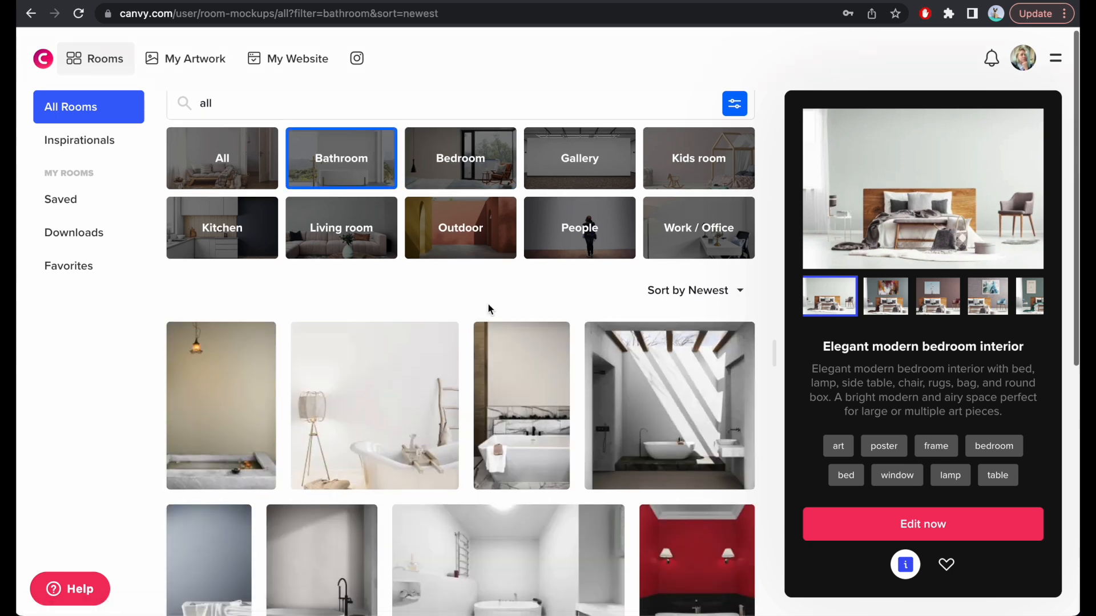
scroll(489, 305, down, 5)
scroll(490, 310, down, 2)
scroll(490, 310, up, 6)
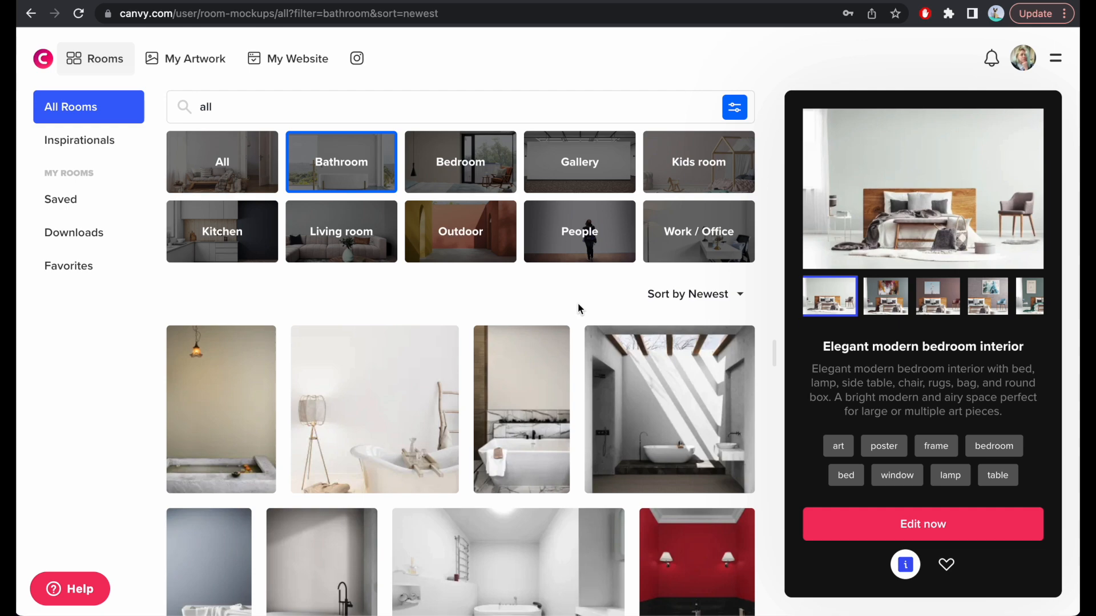
click(691, 181)
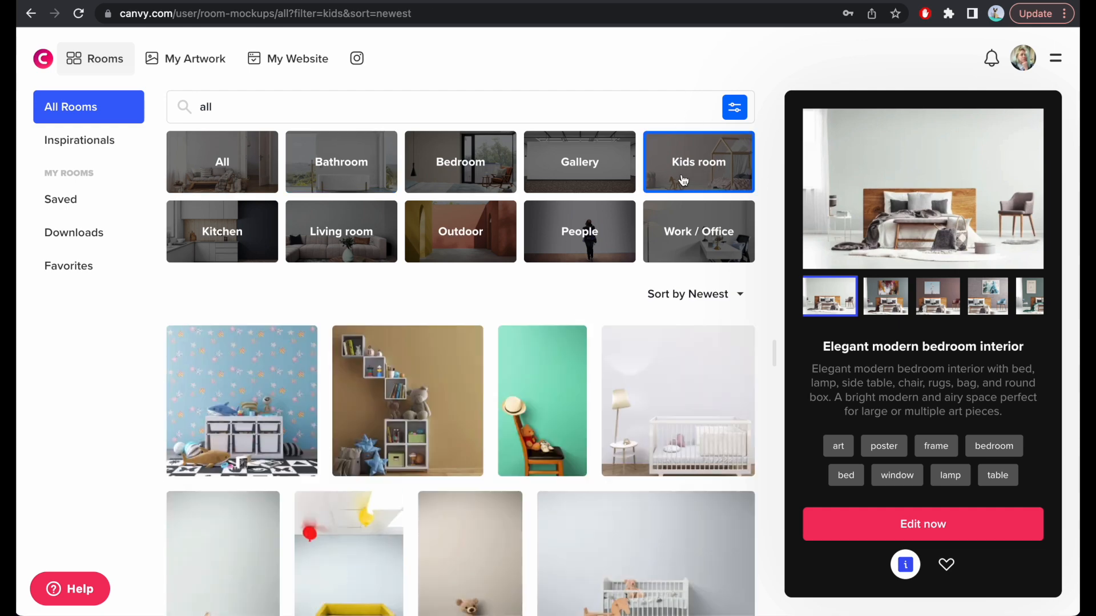
scroll(463, 291, down, 5)
scroll(465, 294, down, 10)
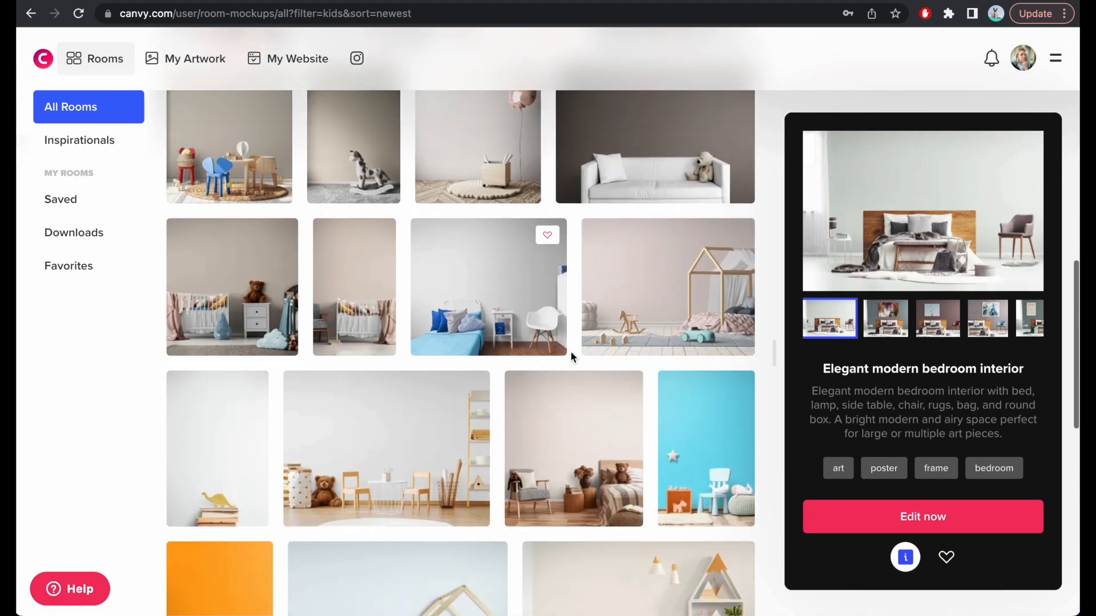
scroll(590, 368, down, 8)
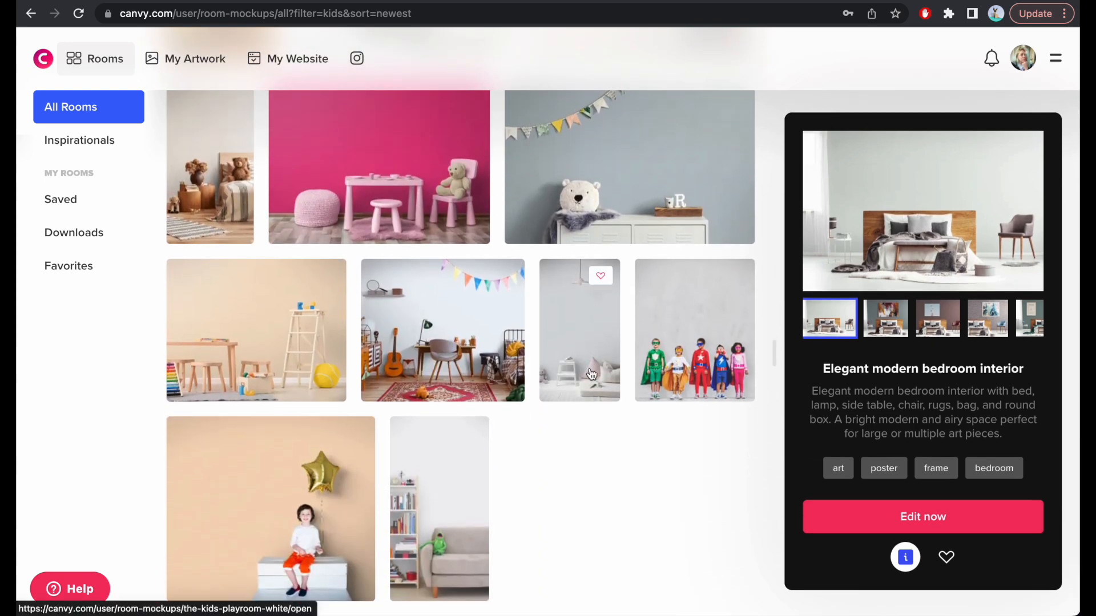
scroll(591, 374, up, 11)
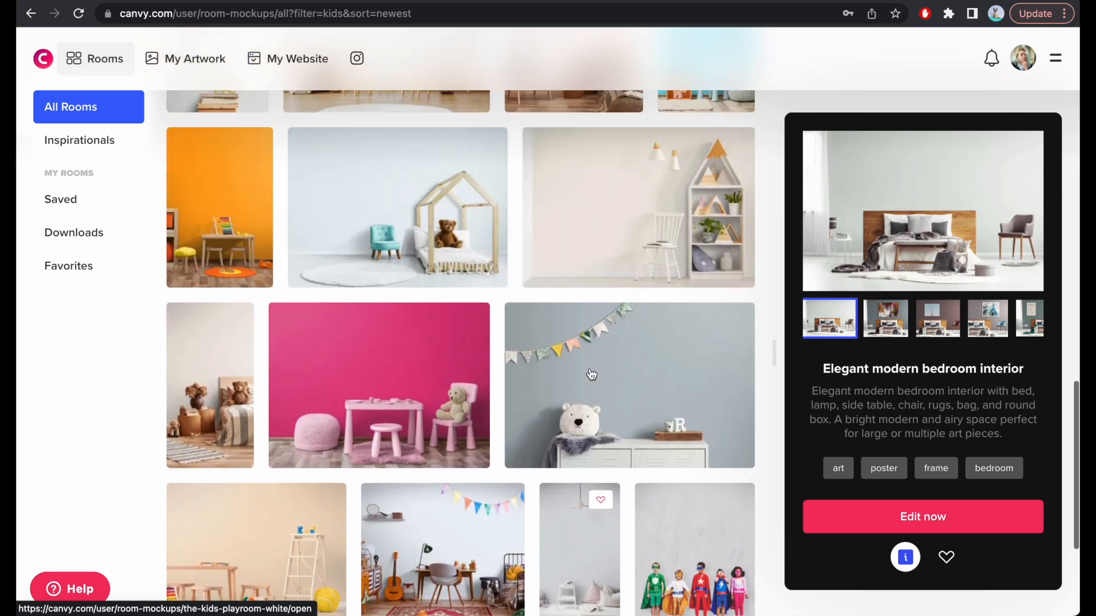
scroll(591, 374, up, 10)
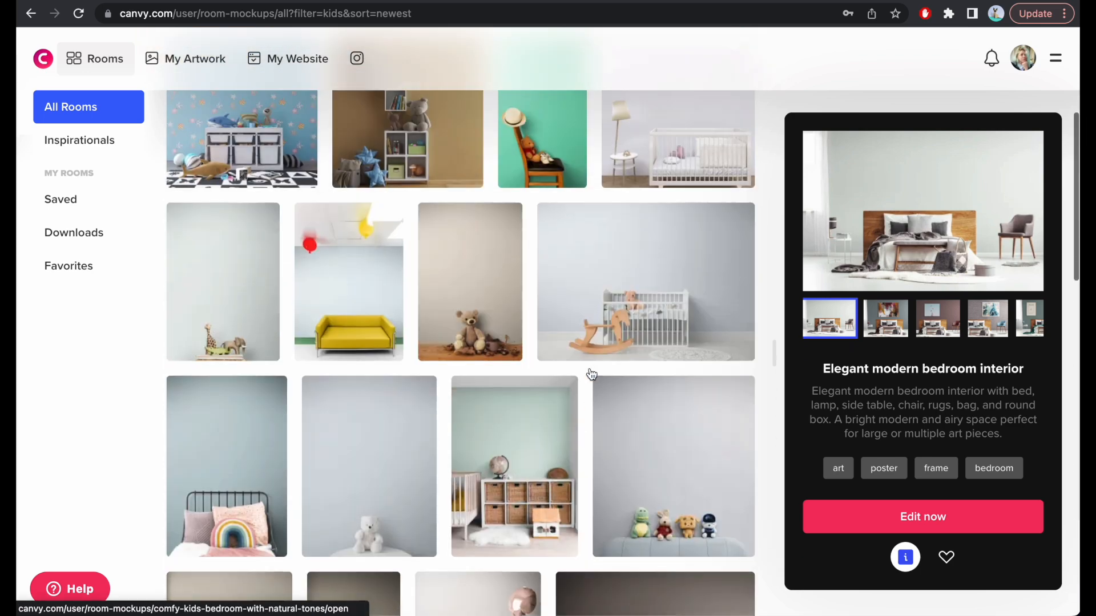
scroll(590, 373, down, 4)
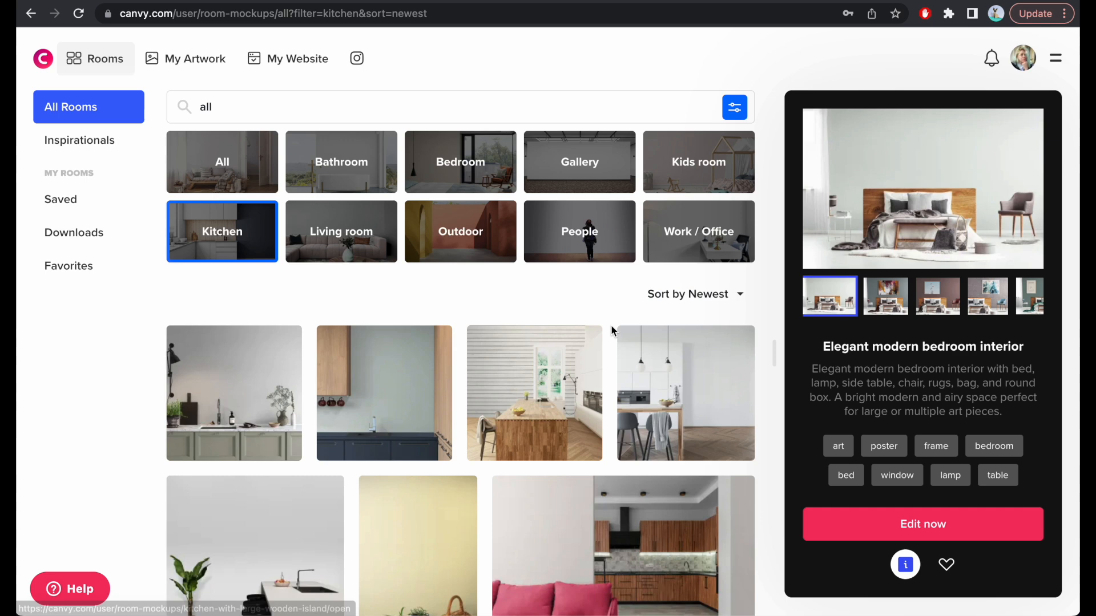
Browse the room mockups in the Kitchen category
scroll(611, 329, down, 10)
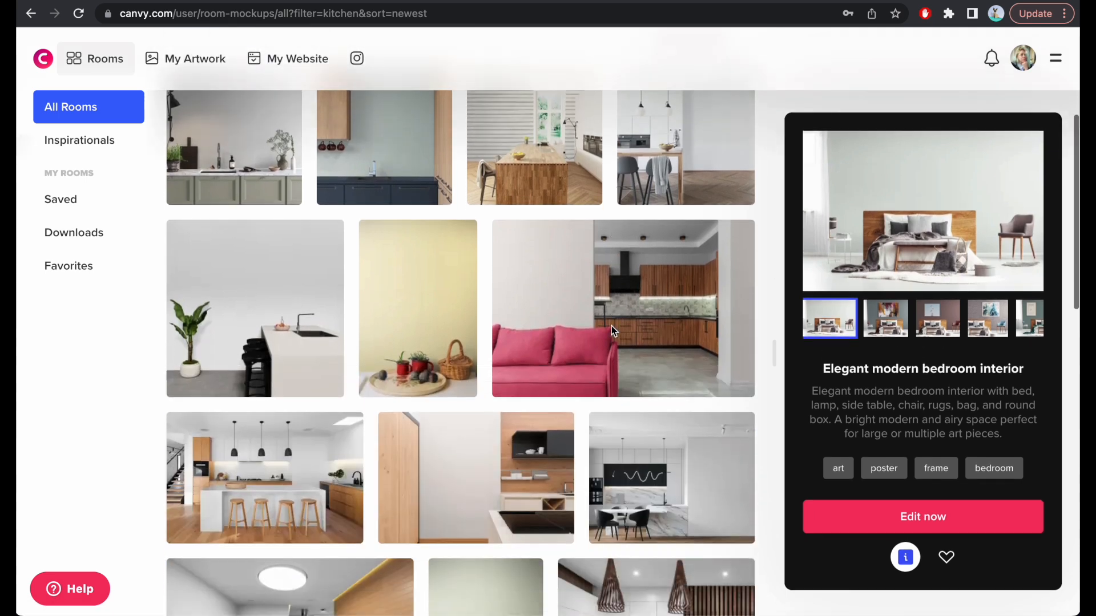
scroll(613, 331, up, 5)
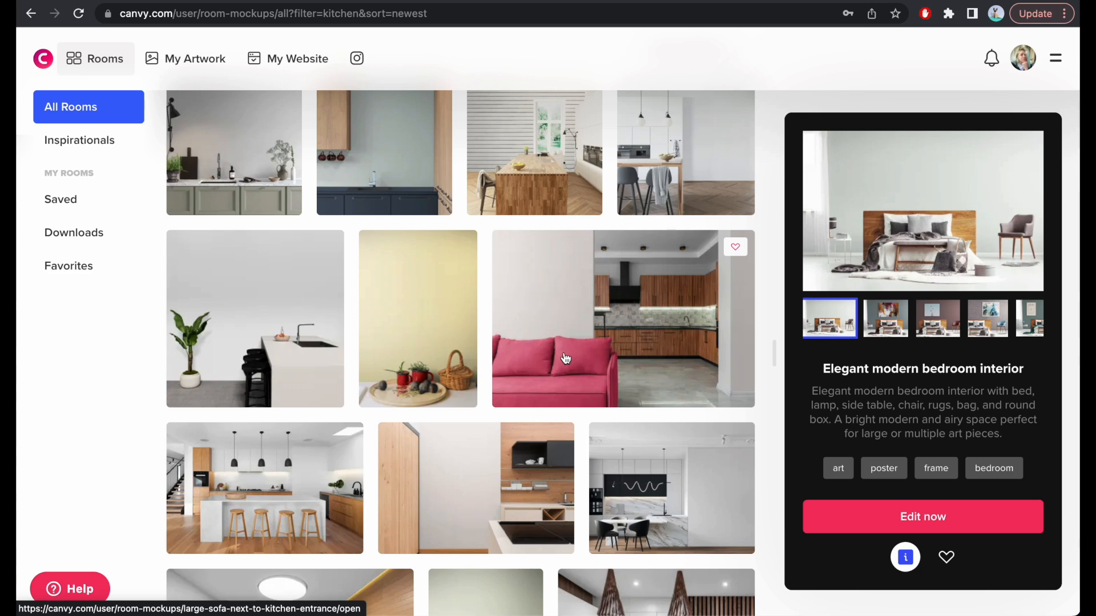
scroll(202, 345, down, 1)
scroll(368, 346, down, 9)
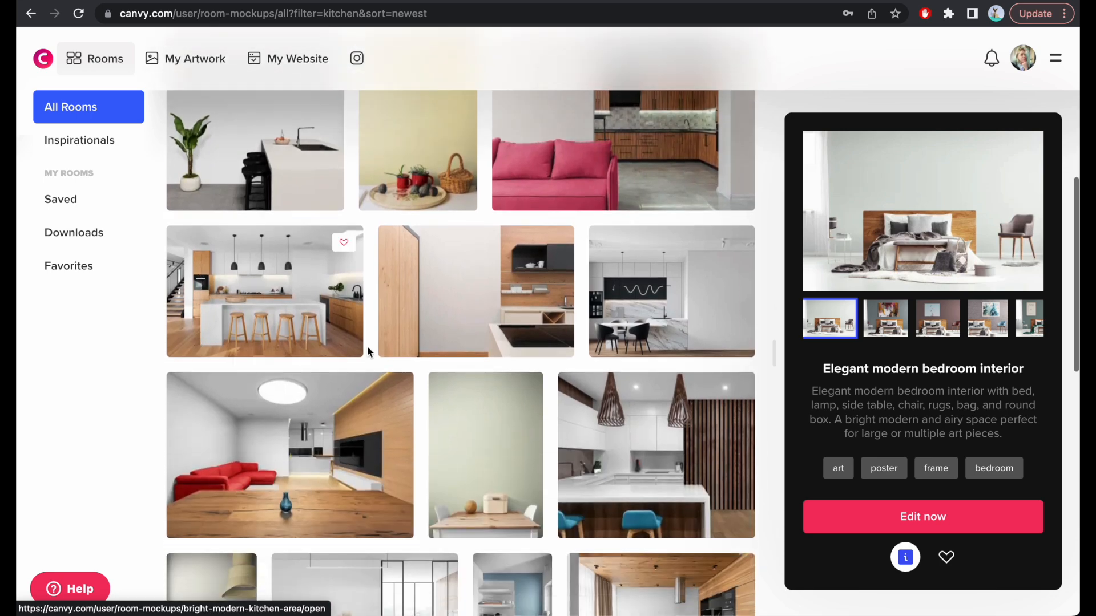
scroll(392, 345, down, 7)
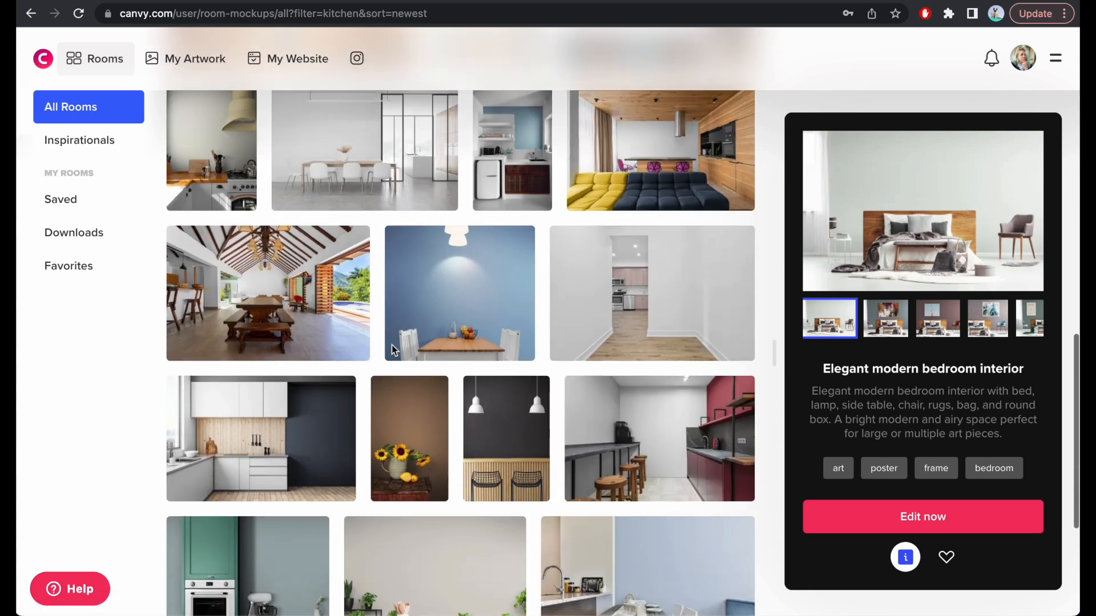
scroll(393, 351, up, 17)
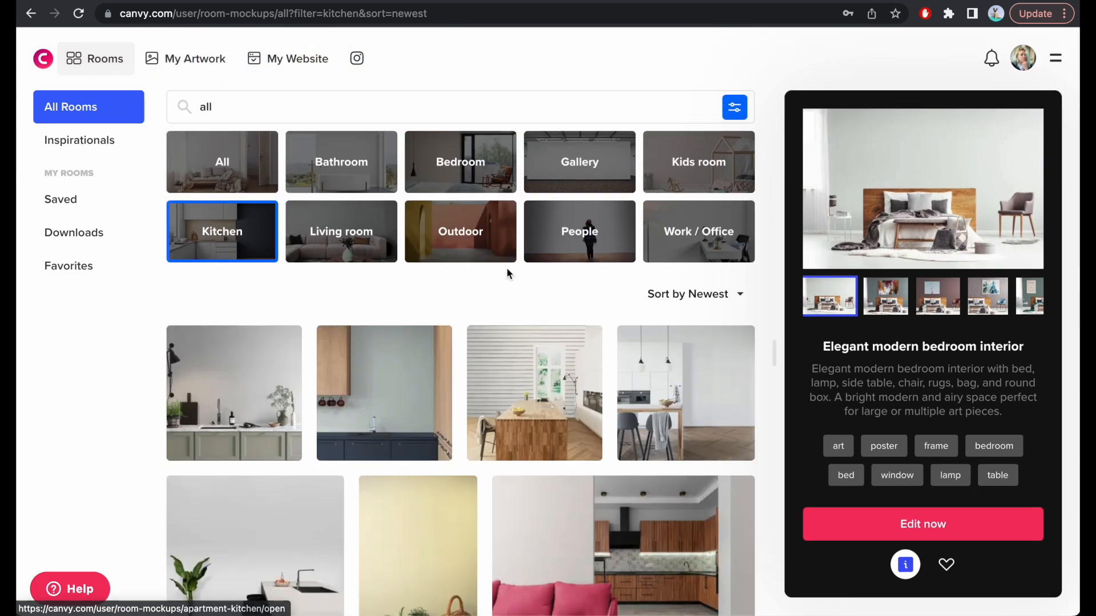
Sort the kitchen mockups by Popular and open the "Bright ceiling Lights above kitchen table" room for editing
click(701, 298)
click(690, 314)
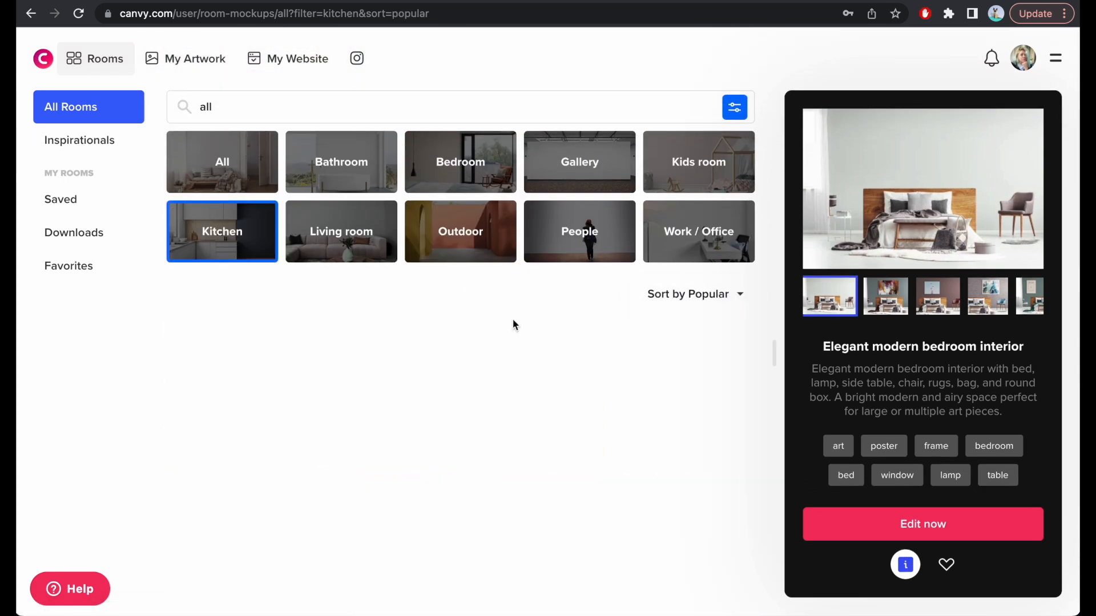
scroll(406, 321, down, 9)
scroll(408, 326, down, 3)
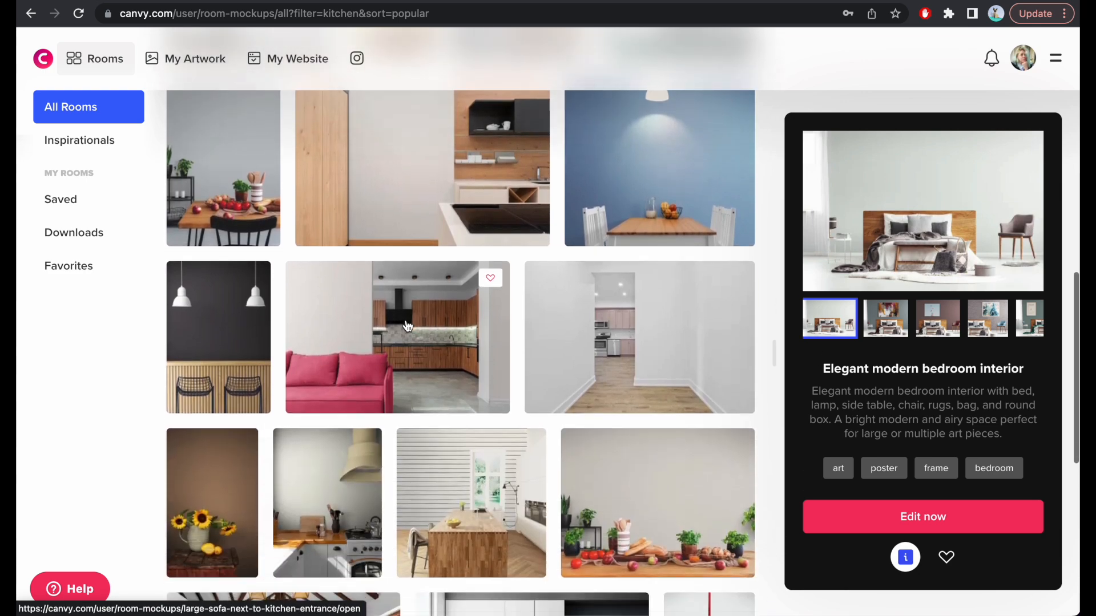
scroll(580, 335, up, 5)
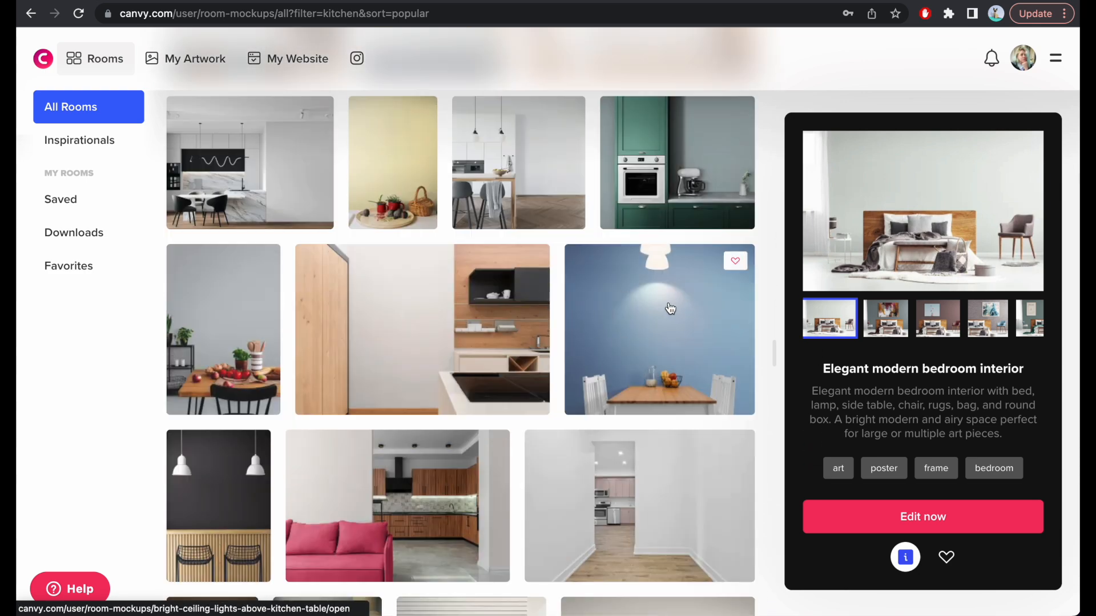
click(680, 339)
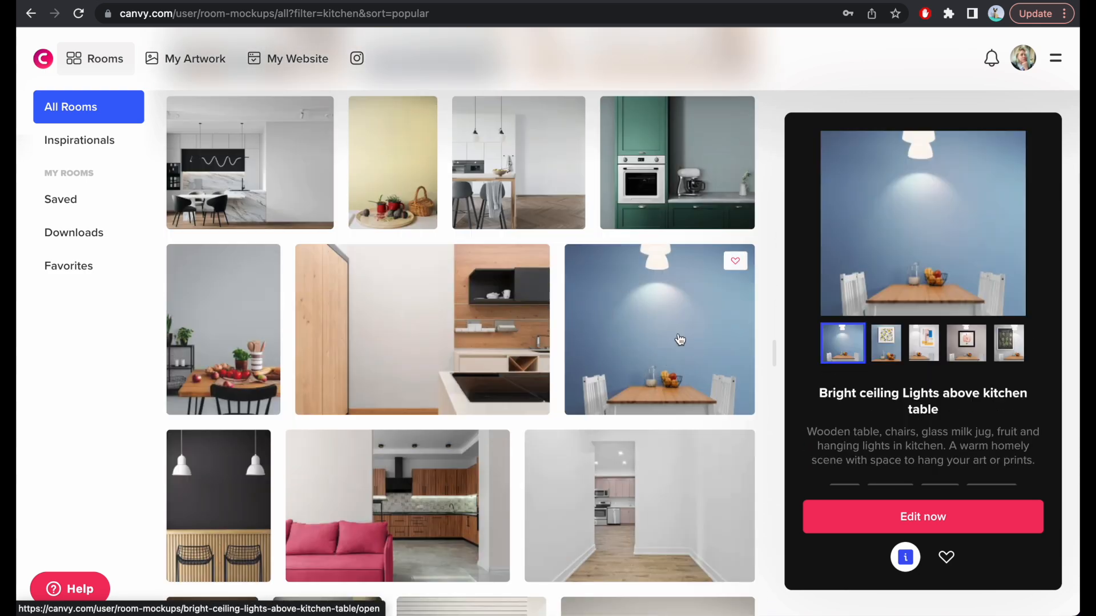
click(882, 516)
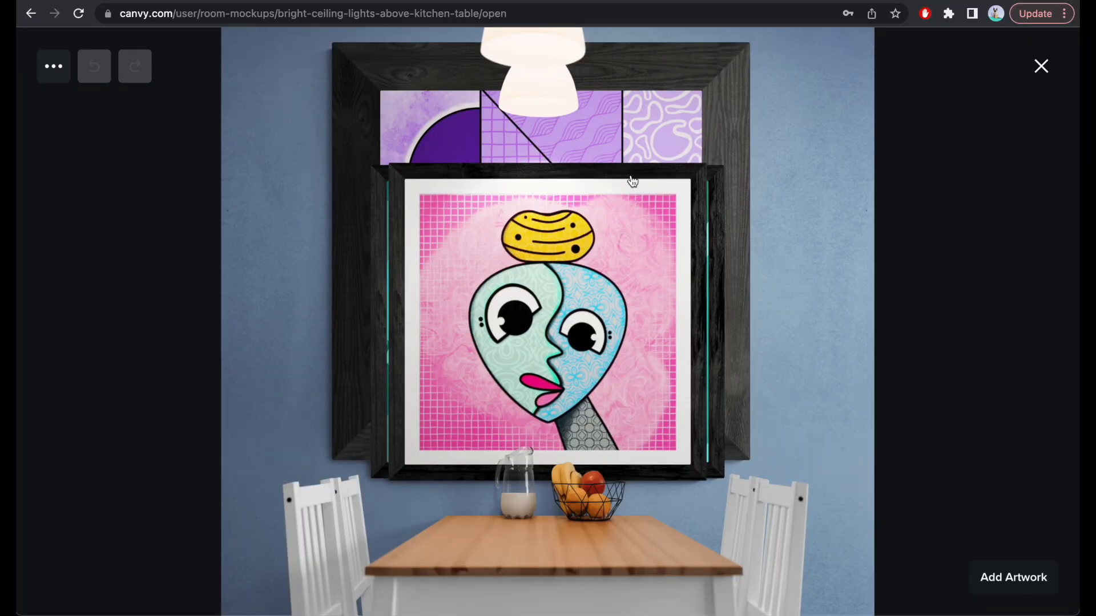
Remove the purple and pink face artworks and centre the cat artwork on the blue wall, between the ceiling lamp and the table
click(656, 107)
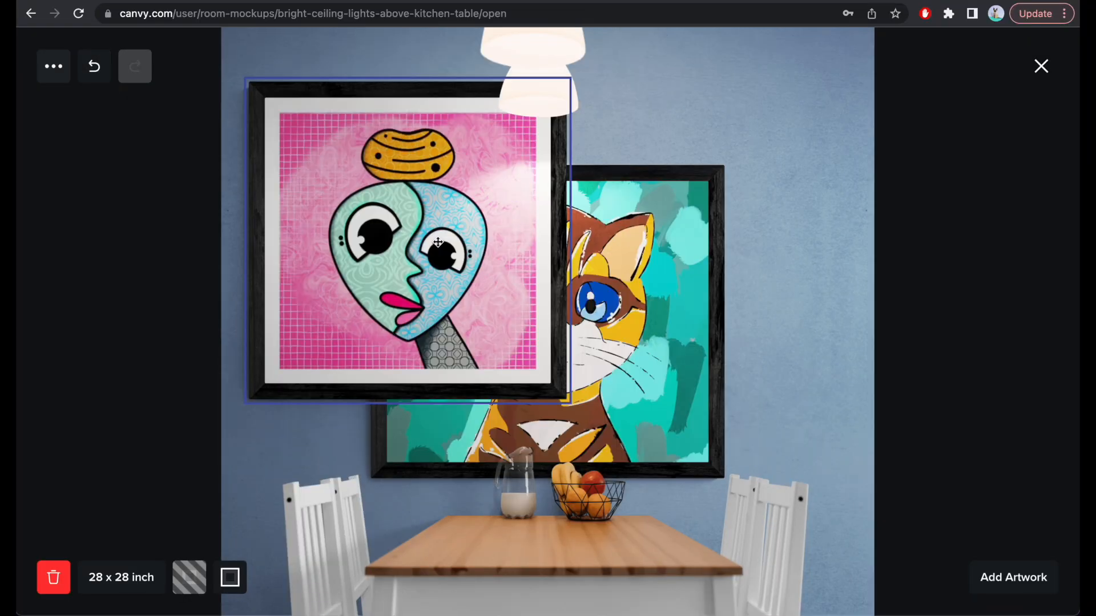
key(Delete)
drag(572, 323, 477, 208)
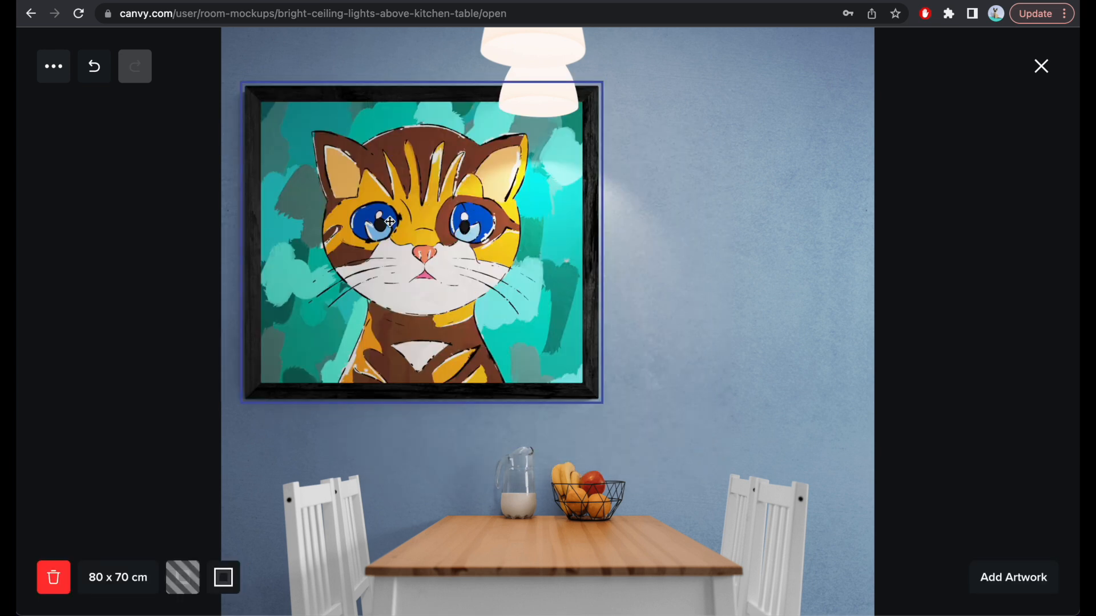
drag(357, 222, 466, 392)
drag(565, 373, 484, 174)
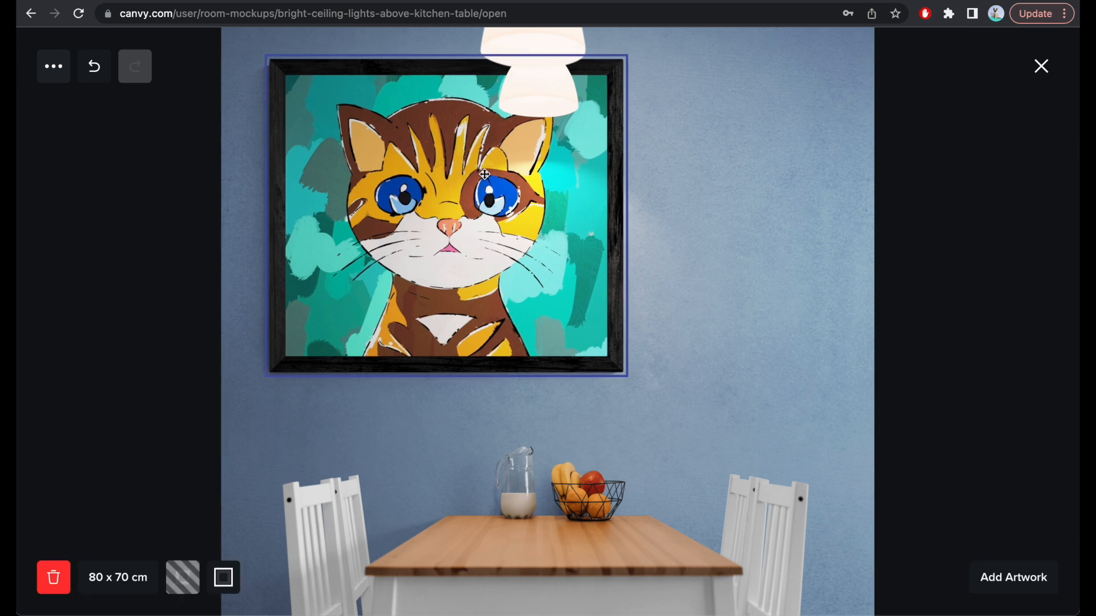
drag(534, 216, 647, 292)
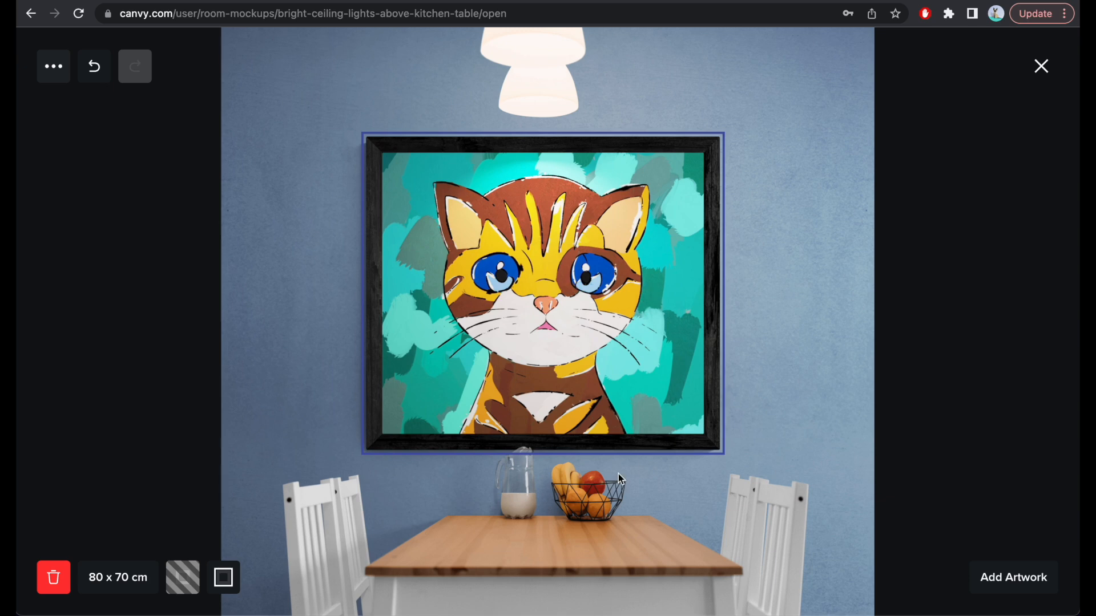
click(514, 507)
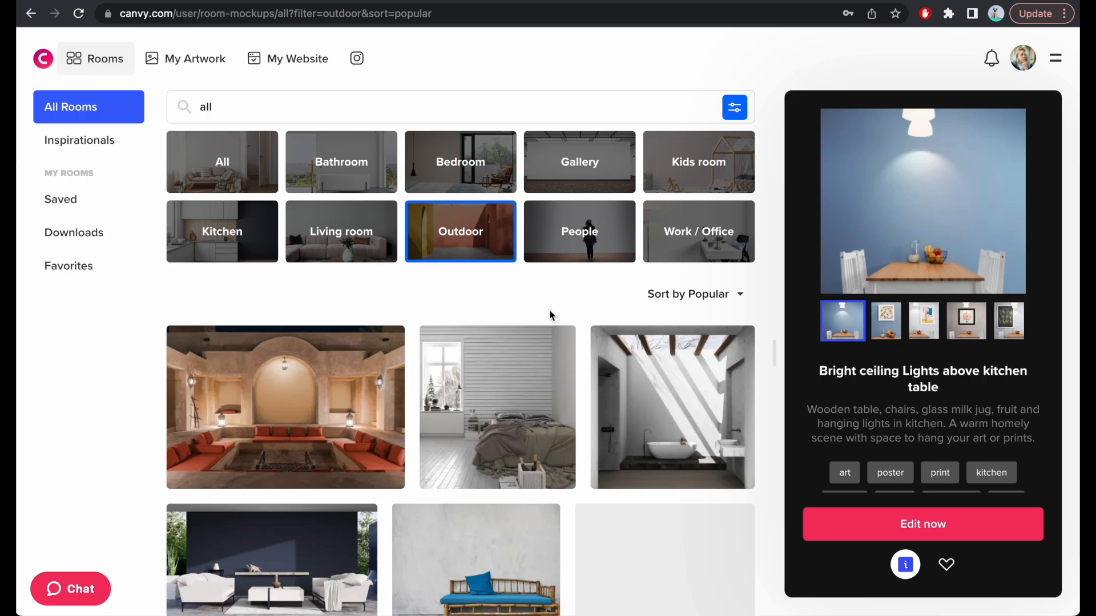
Browse the popular room mockups in the Outdoor category
scroll(549, 310, down, 3)
scroll(551, 315, down, 2)
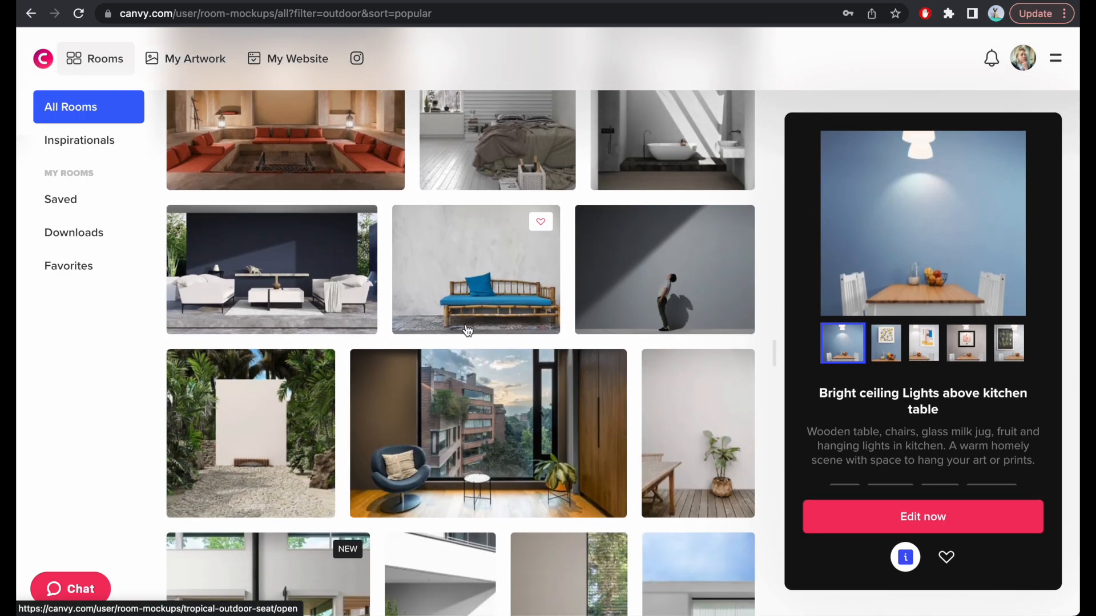
scroll(467, 331, down, 5)
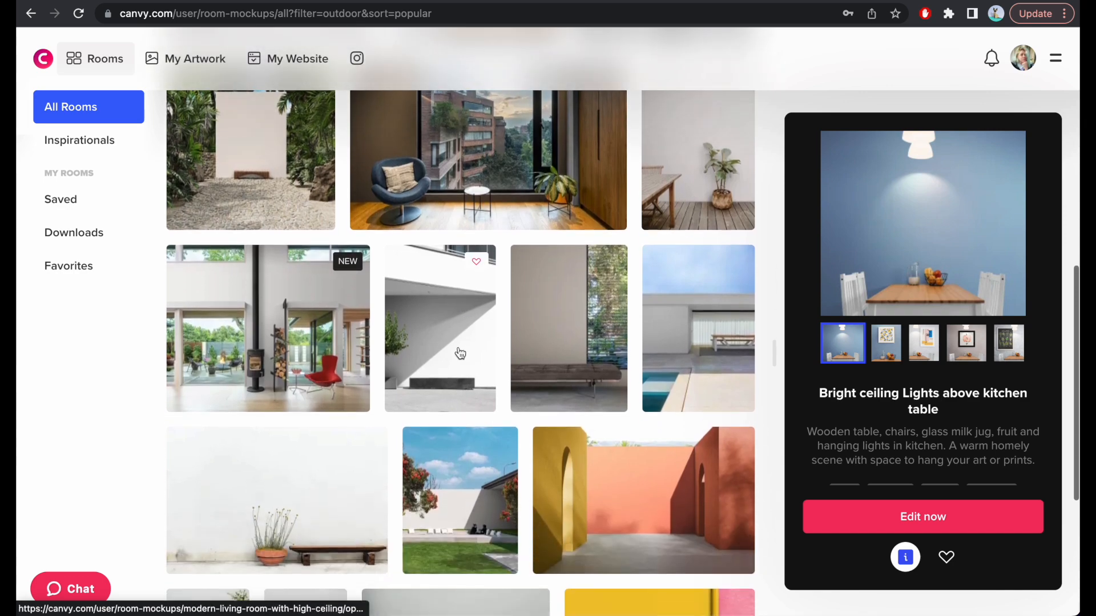
Look through the remaining popular Outdoor room mockups
scroll(578, 361, down, 5)
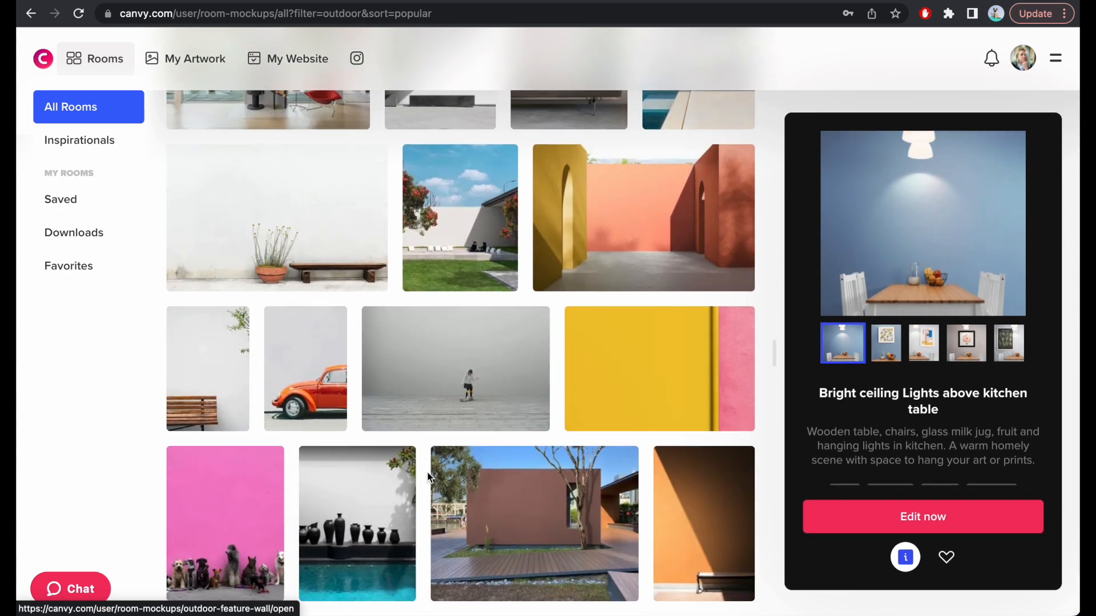
scroll(428, 475, up, 11)
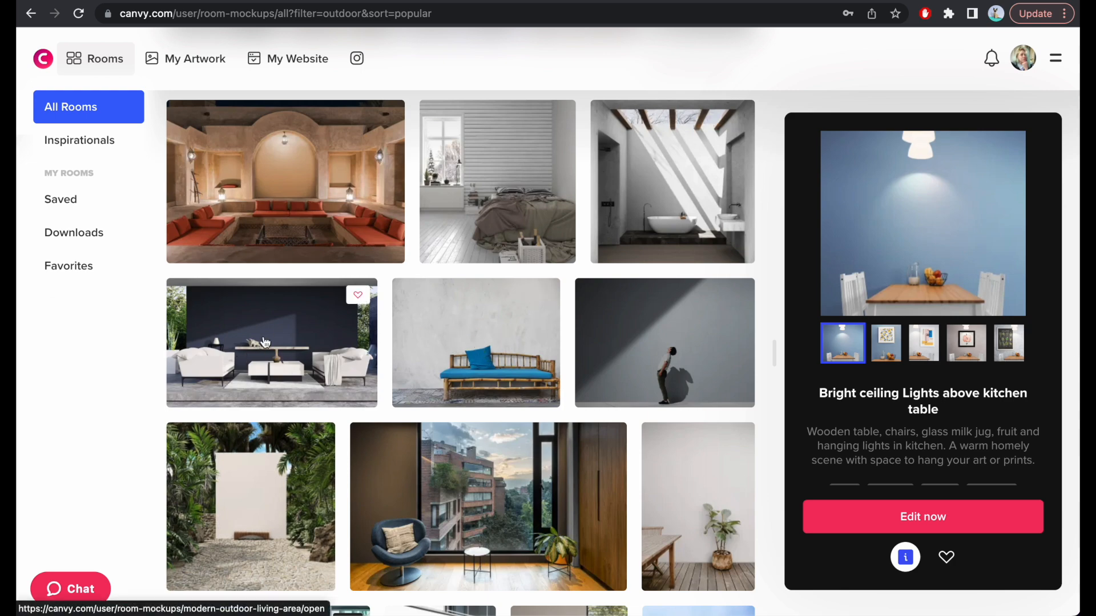
scroll(476, 383, up, 4)
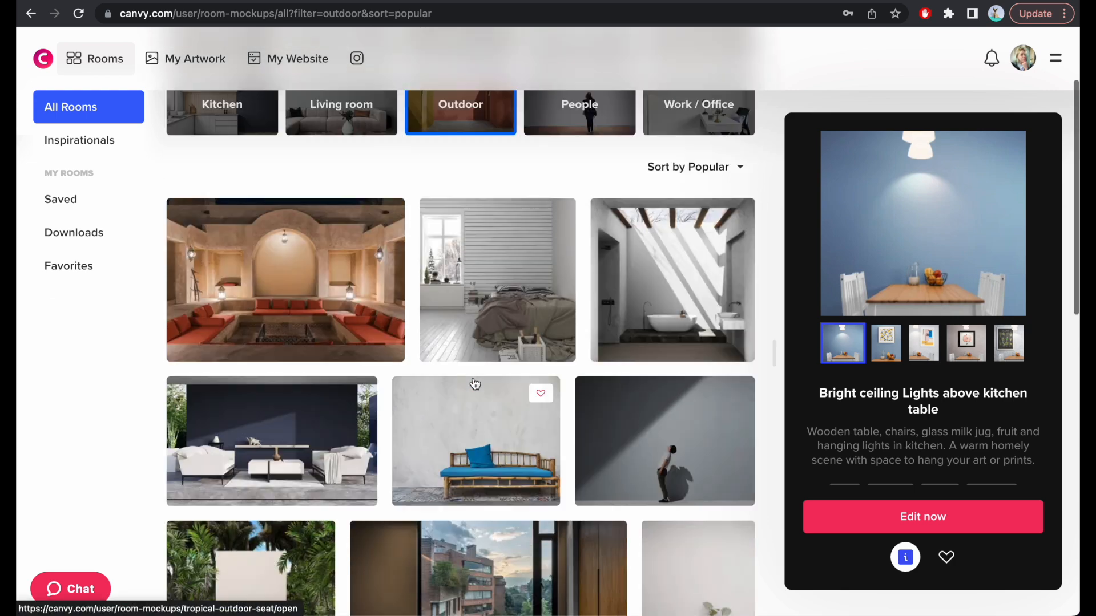
Browse the popular room mockups in the People category
click(593, 259)
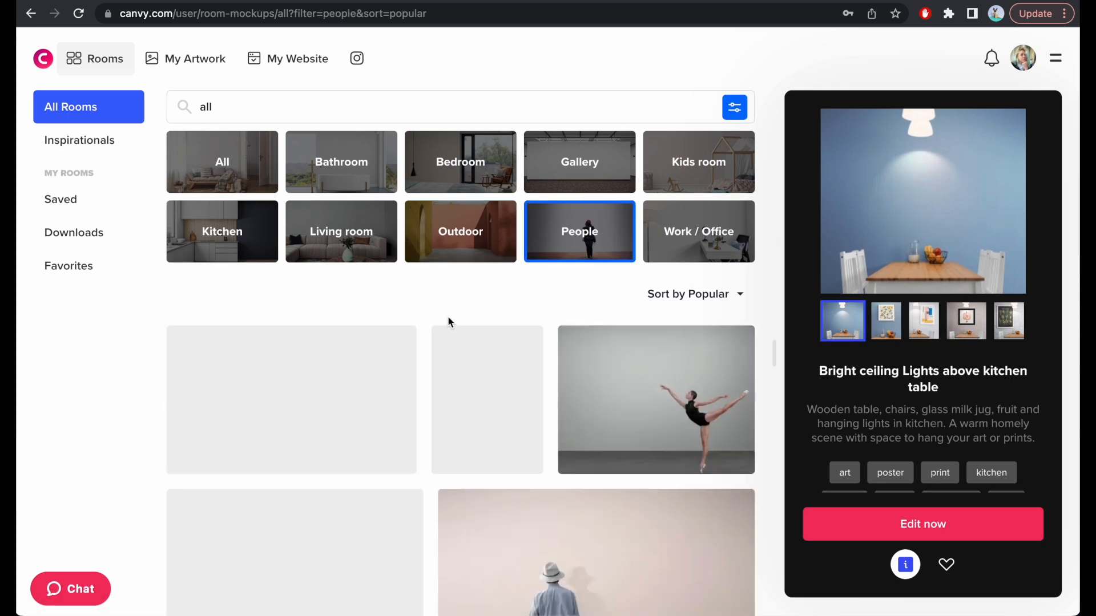
scroll(573, 317, down, 1)
scroll(574, 323, down, 1)
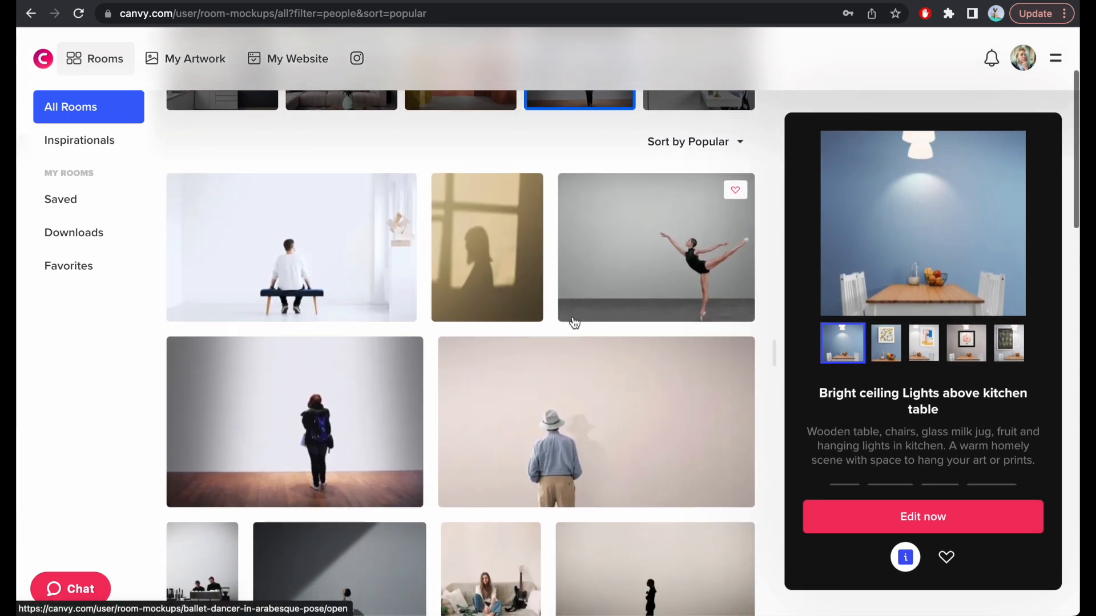
scroll(574, 323, down, 3)
scroll(574, 323, down, 3)
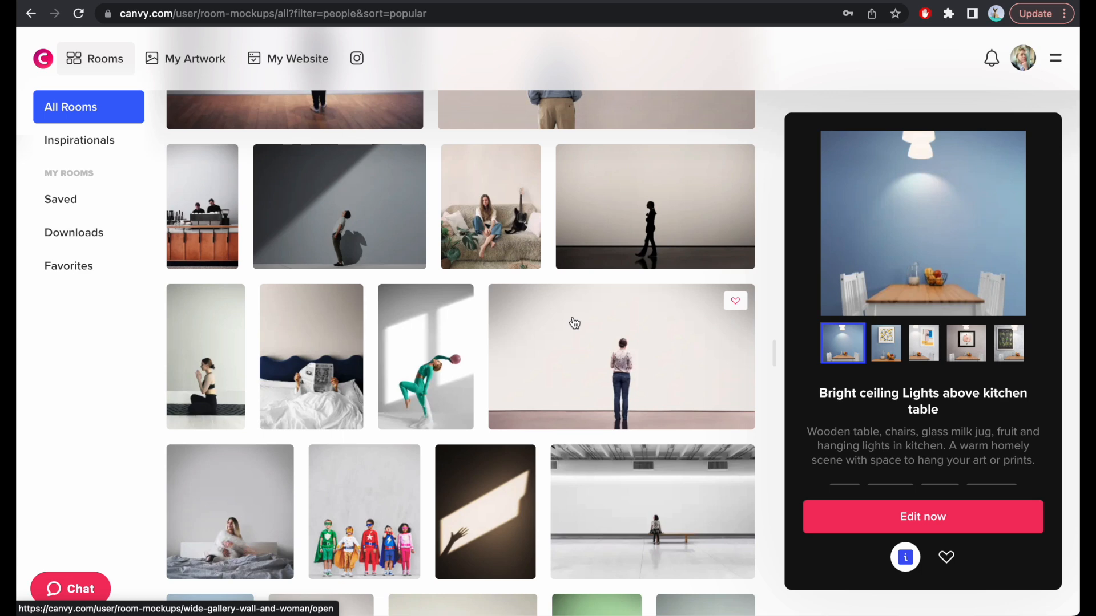
Preview the "Cosy Teenage girl's room", "Young womans bedroom" and "Ballet dancer in arabesque pose" mockups
click(488, 227)
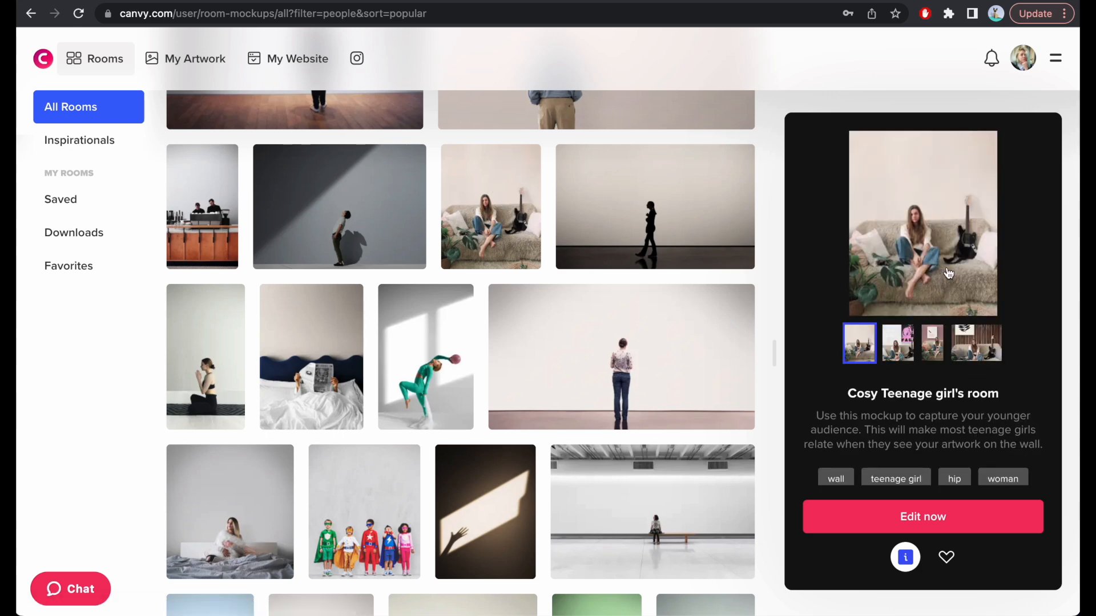
scroll(622, 353, down, 3)
click(264, 340)
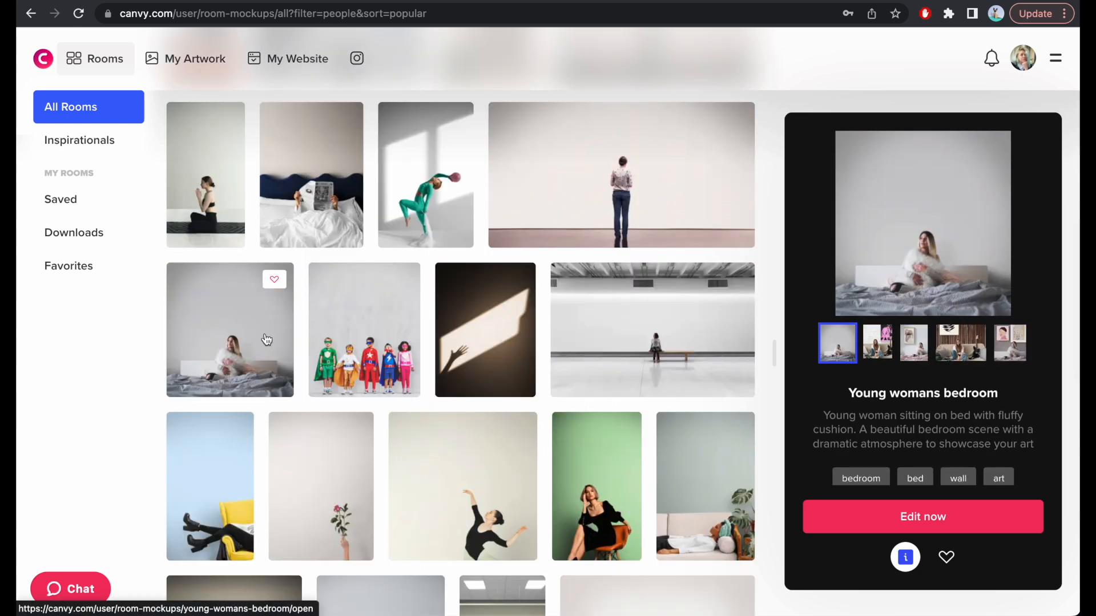
scroll(604, 399, up, 2)
scroll(604, 400, up, 6)
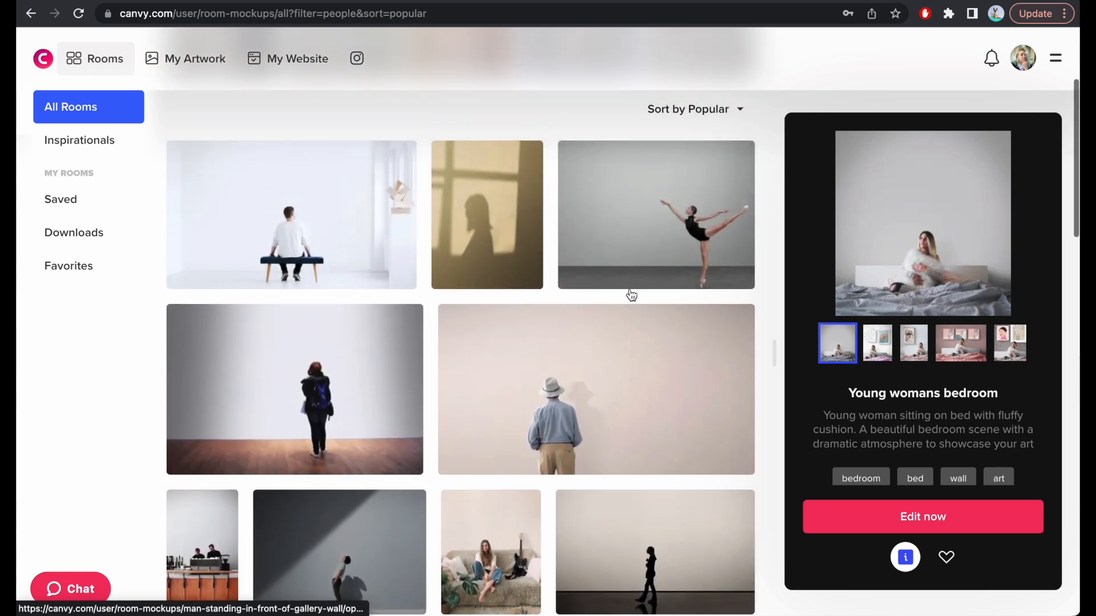
click(633, 283)
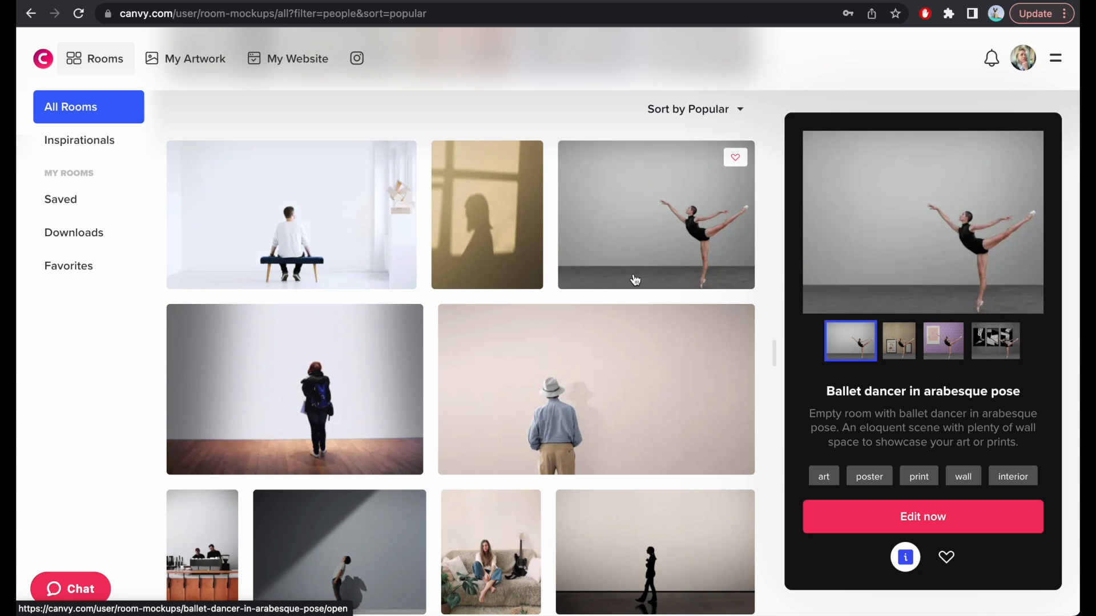
Preview the "Man standing in front of gallery wall", "Wide gallery wall and woman" and "Young woman meditating" mockups
scroll(635, 279, down, 15)
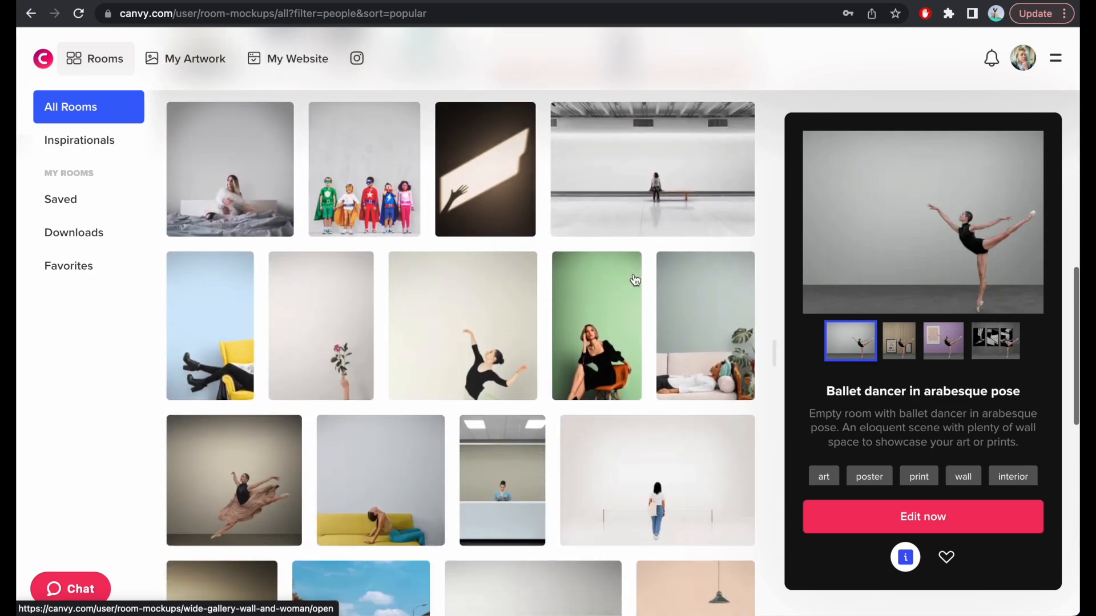
scroll(635, 280, down, 5)
click(560, 261)
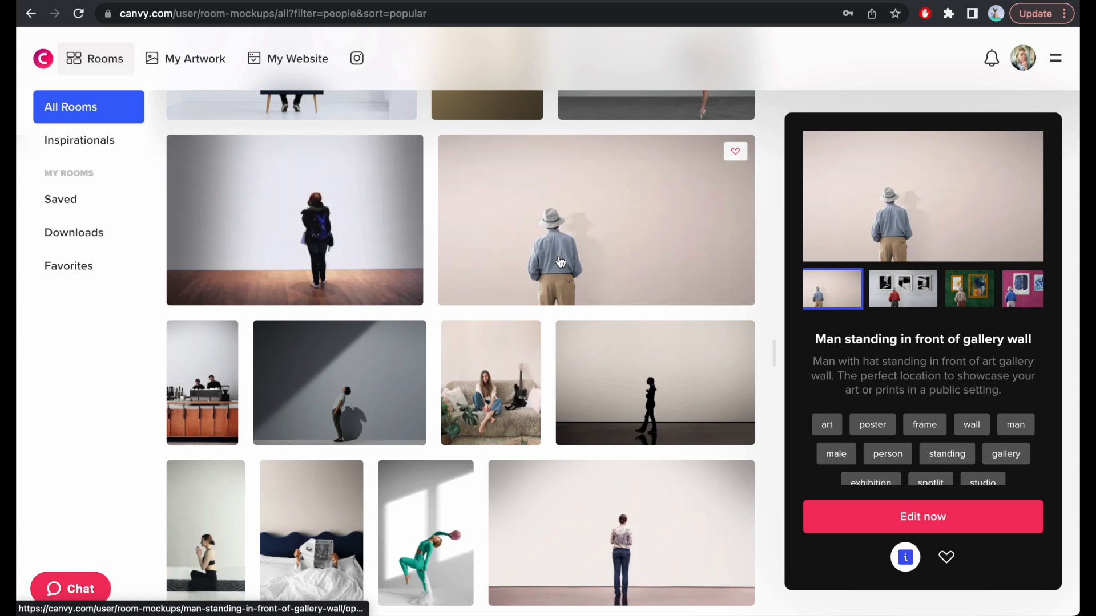
scroll(560, 261, down, 10)
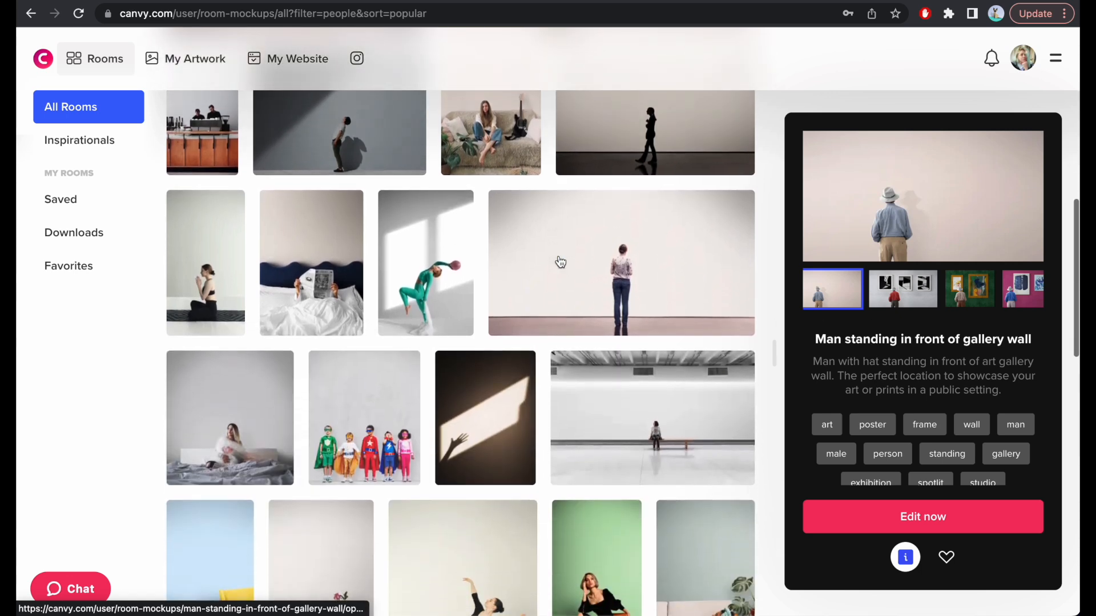
scroll(599, 262, up, 4)
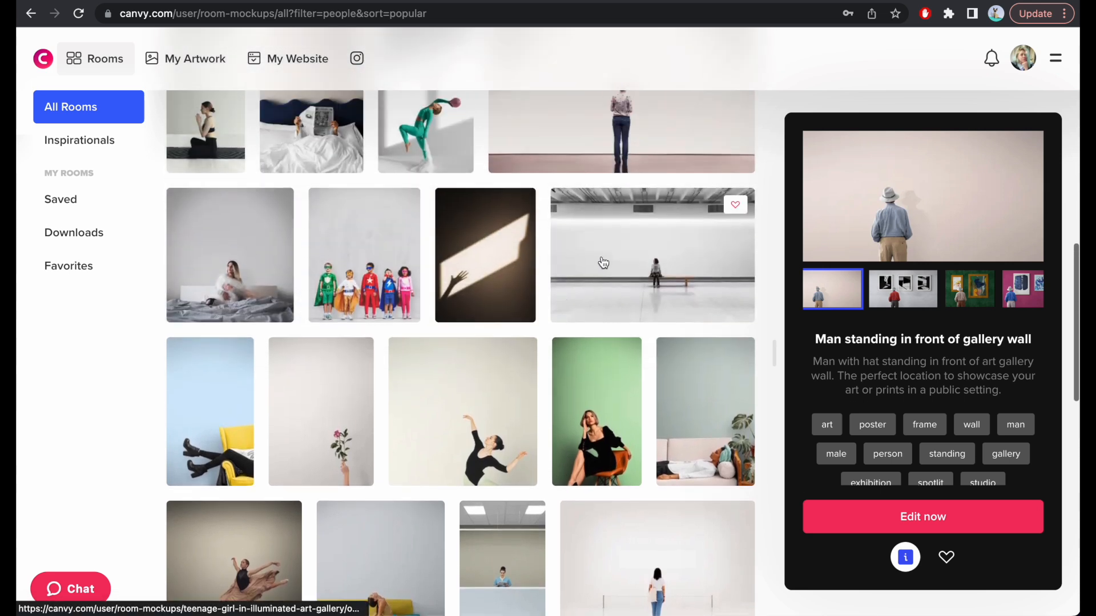
click(657, 288)
scroll(568, 314, up, 3)
click(580, 285)
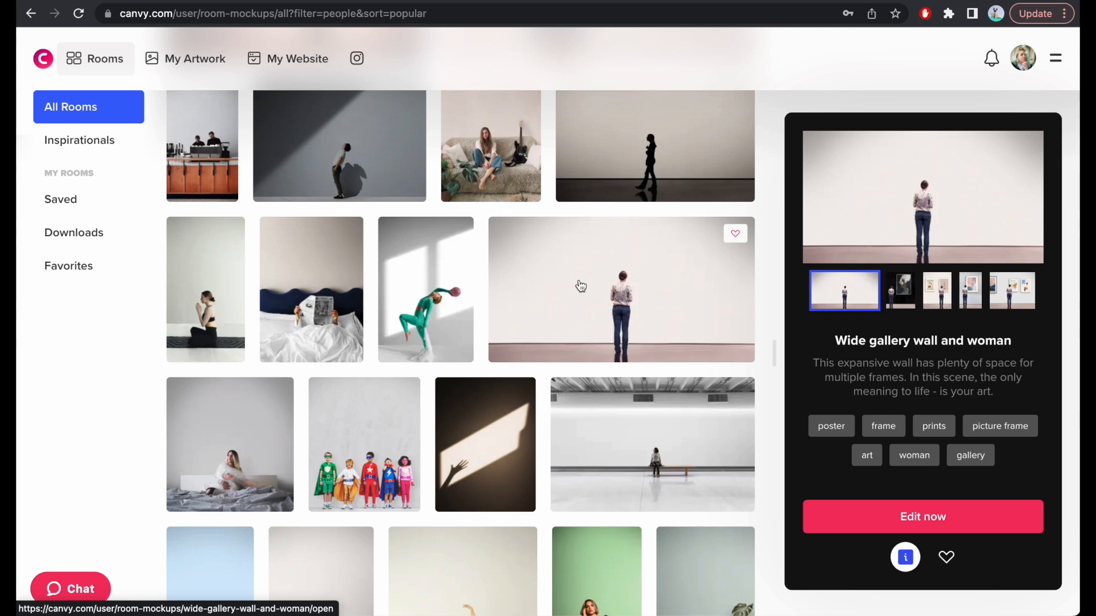
click(197, 311)
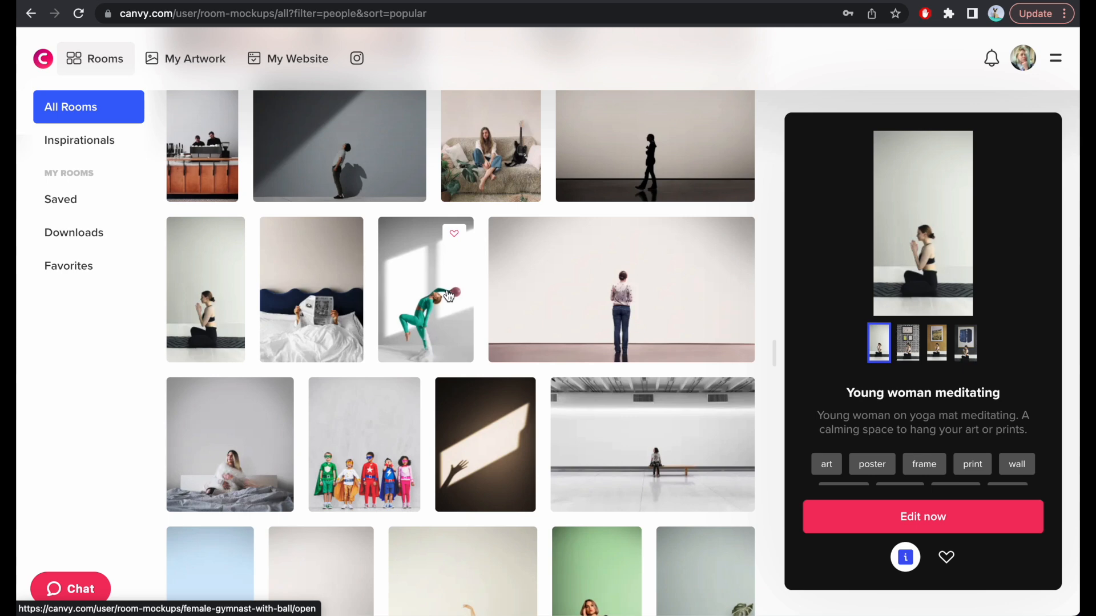
Preview the "Young woman with long legs behind sofa" and "Teenage girl sitting at round table" mockups further down the People rooms
scroll(449, 295, down, 10)
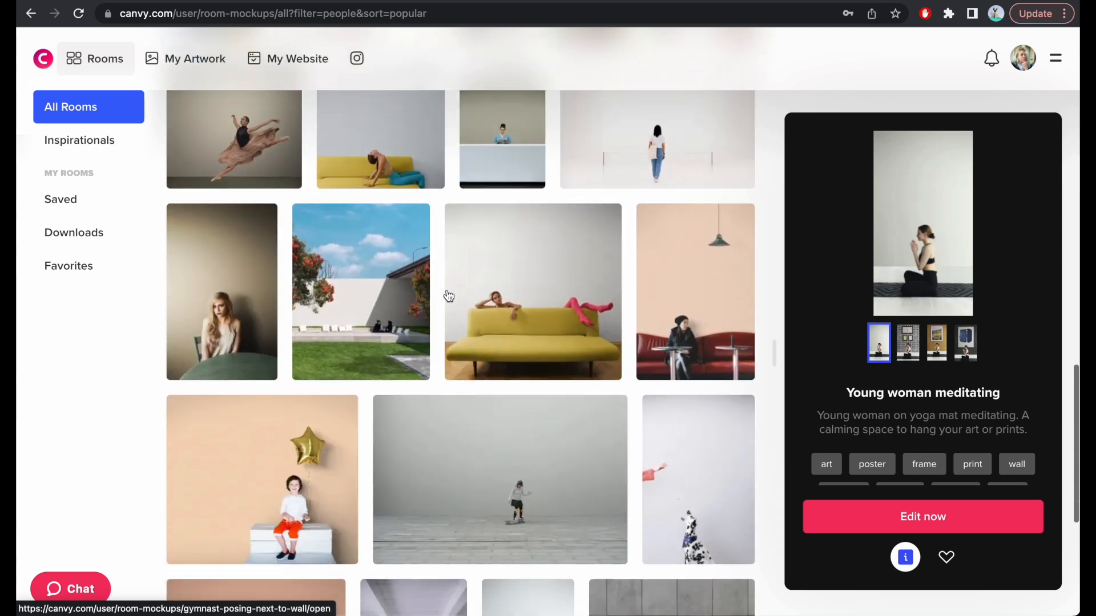
scroll(449, 295, down, 2)
click(533, 255)
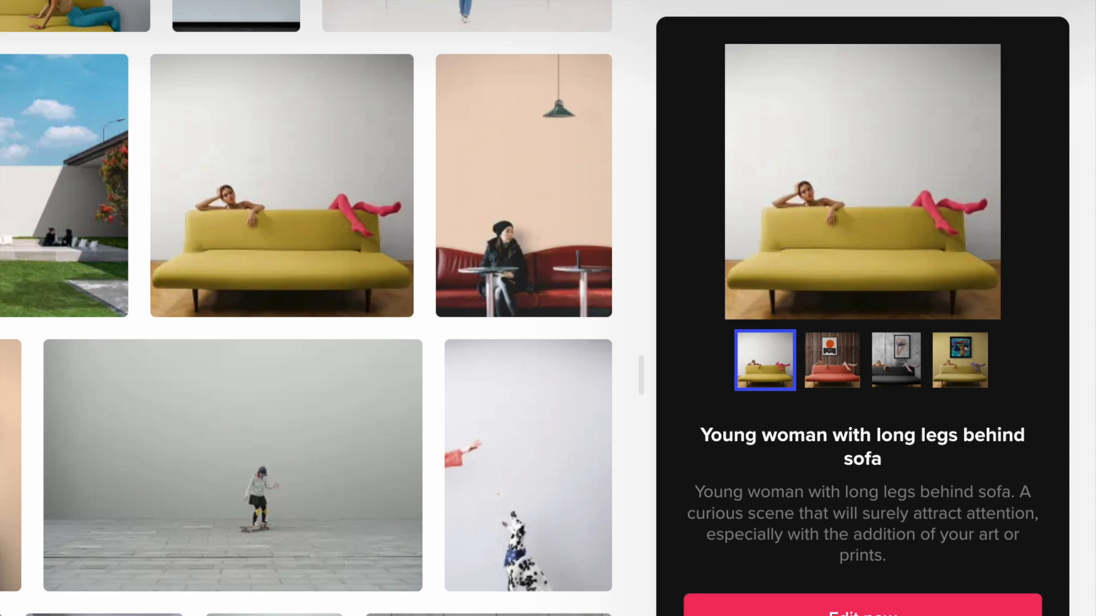
click(2, 262)
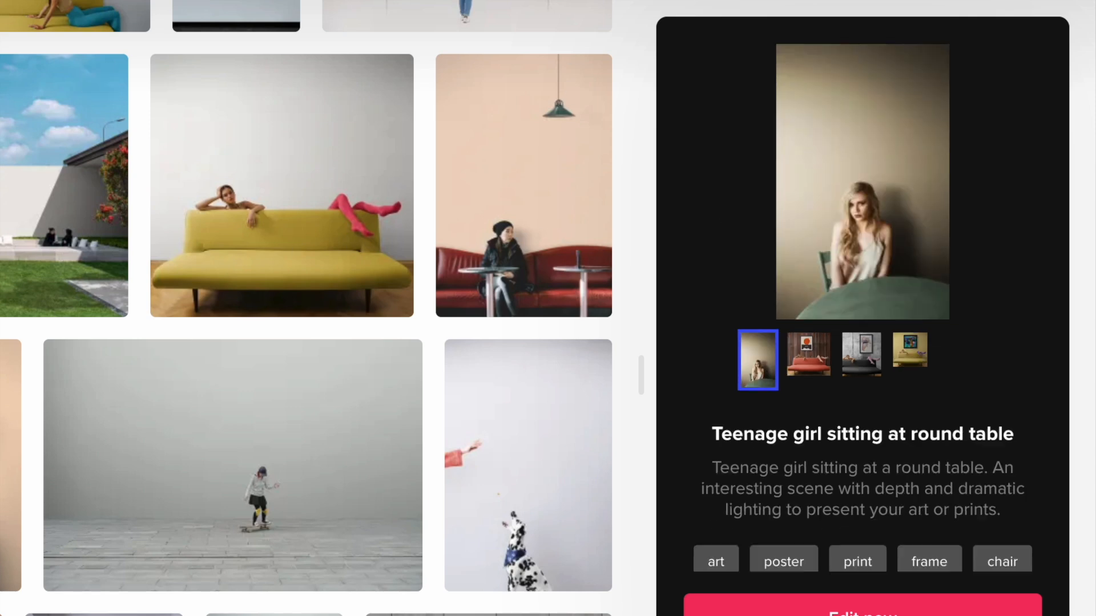
scroll(205, 290, down, 7)
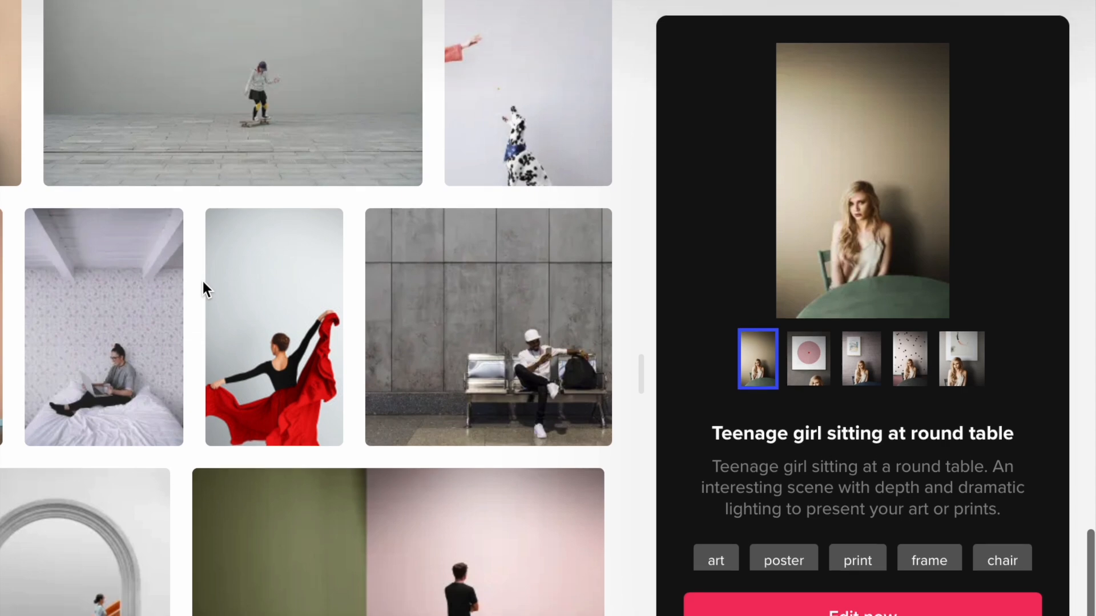
scroll(204, 285, up, 15)
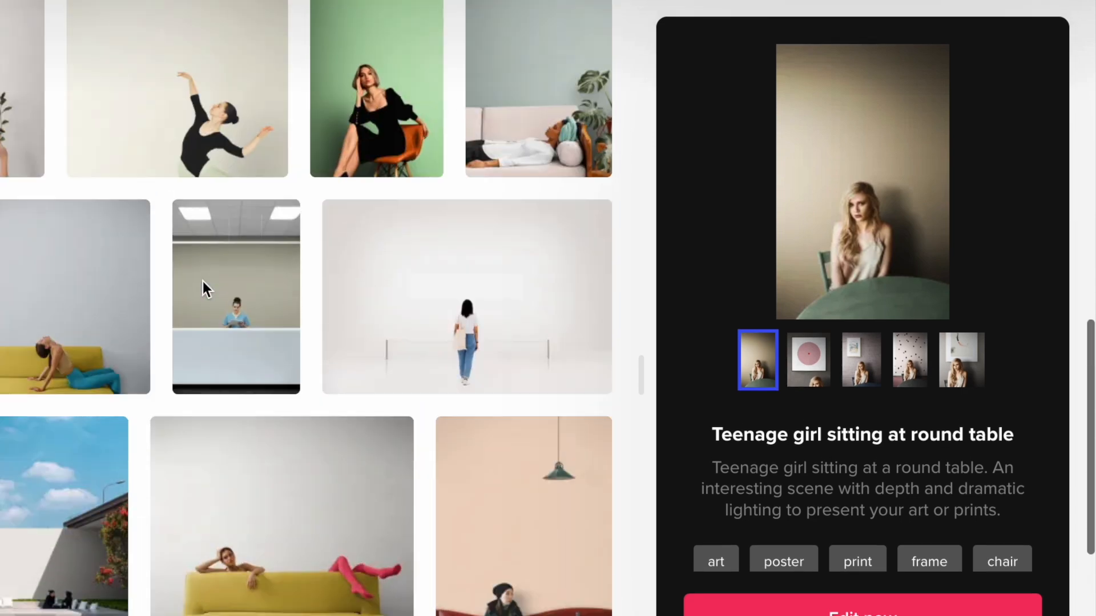
scroll(204, 290, up, 6)
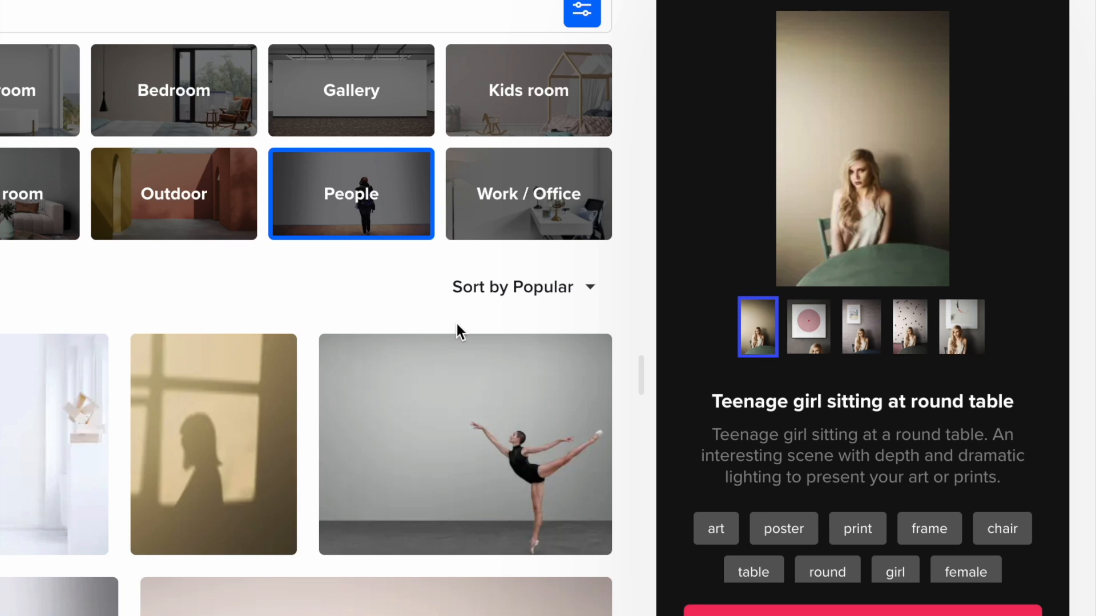
Browse the popular room mockups in the Work / Office category
click(514, 212)
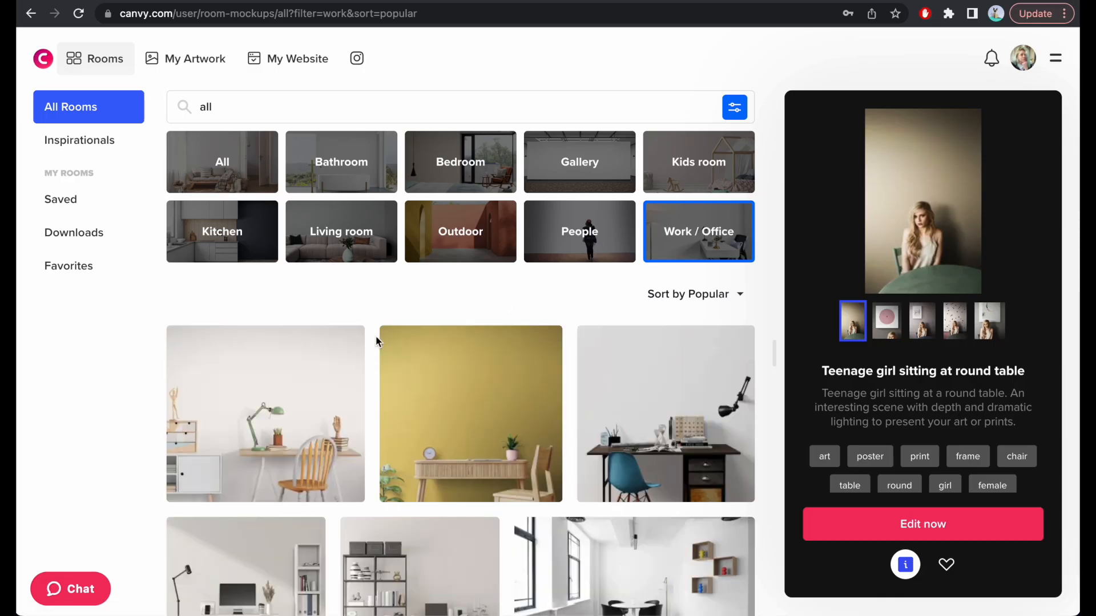
scroll(542, 308, down, 15)
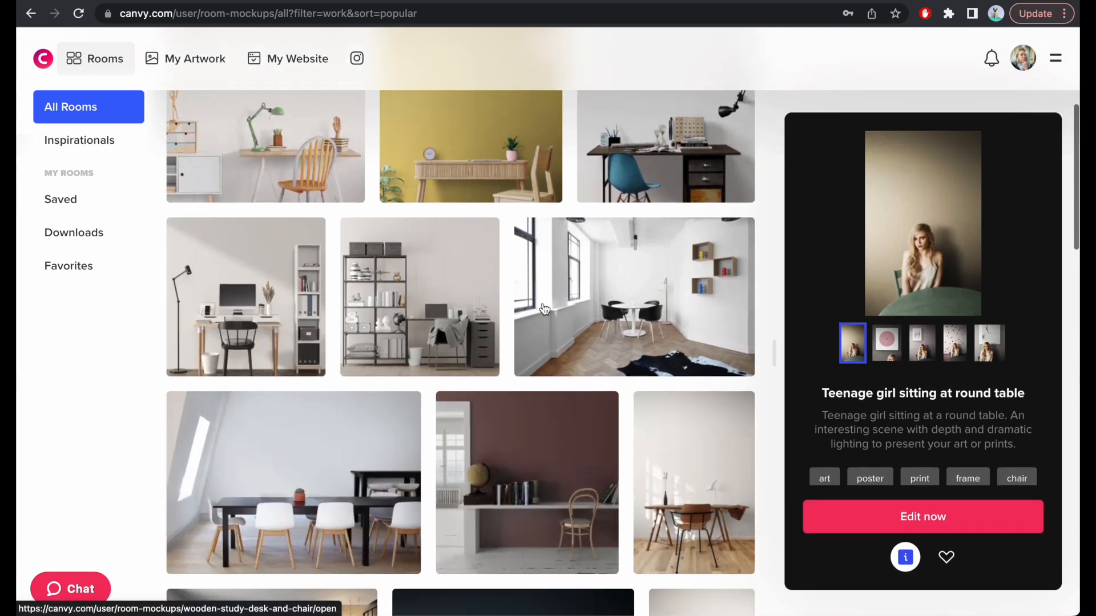
scroll(544, 309, down, 15)
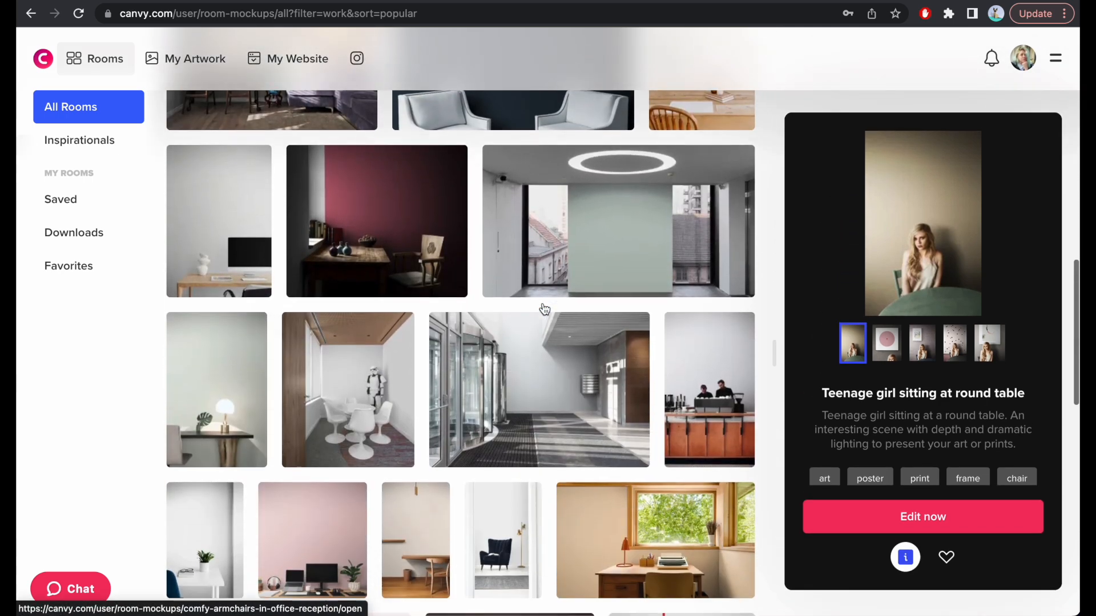
scroll(542, 303, up, 20)
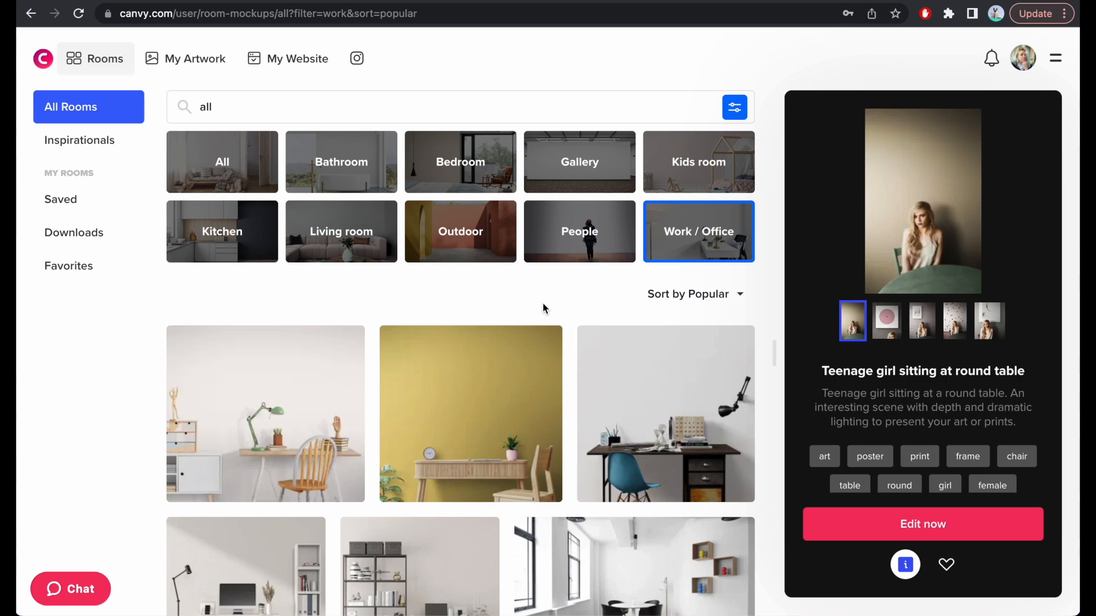
scroll(543, 308, down, 15)
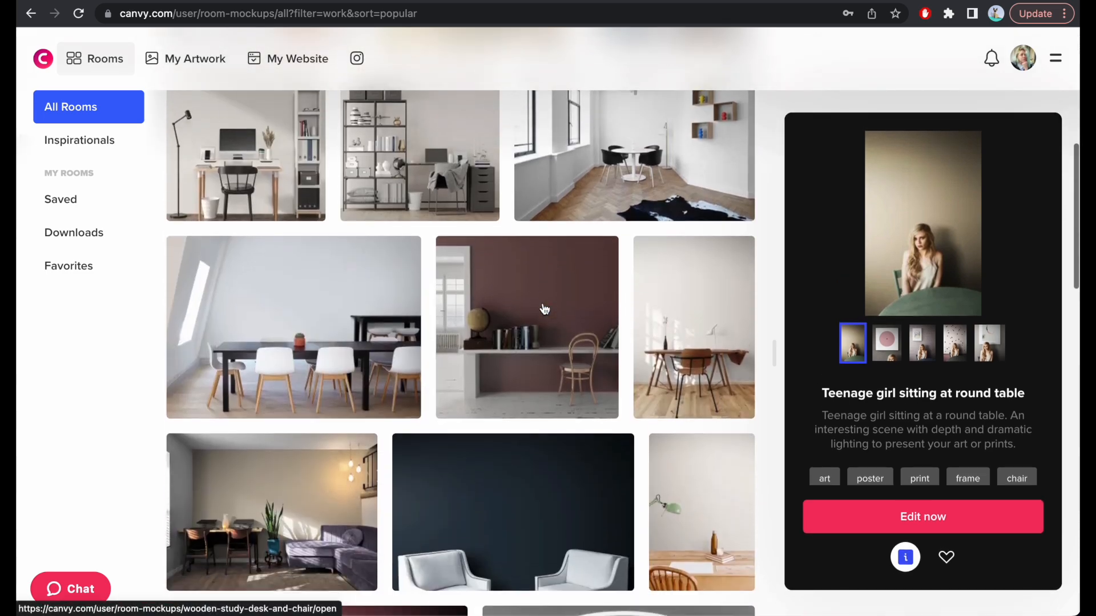
scroll(544, 309, down, 10)
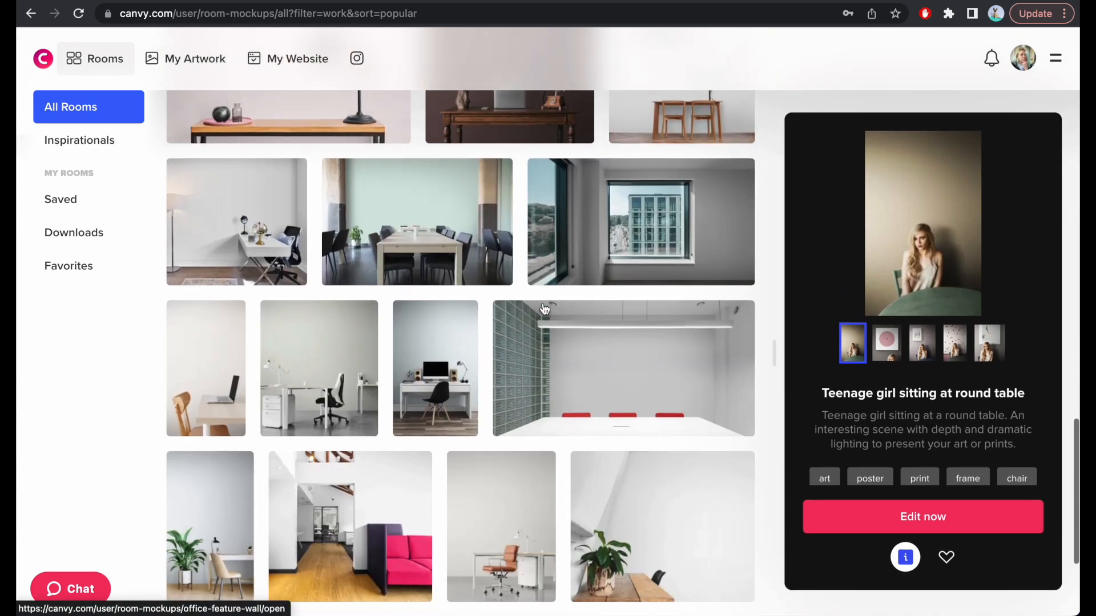
Open the "Office reception area" mockup for editing and move the cat artwork down and slightly left, closer to the sofa
scroll(543, 308, down, 3)
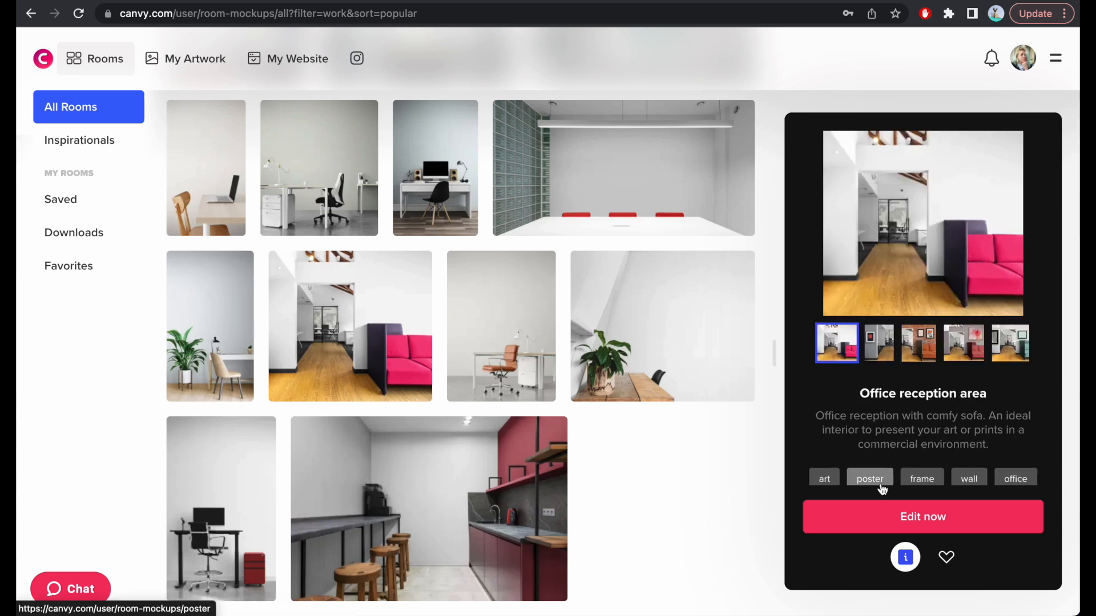
click(873, 517)
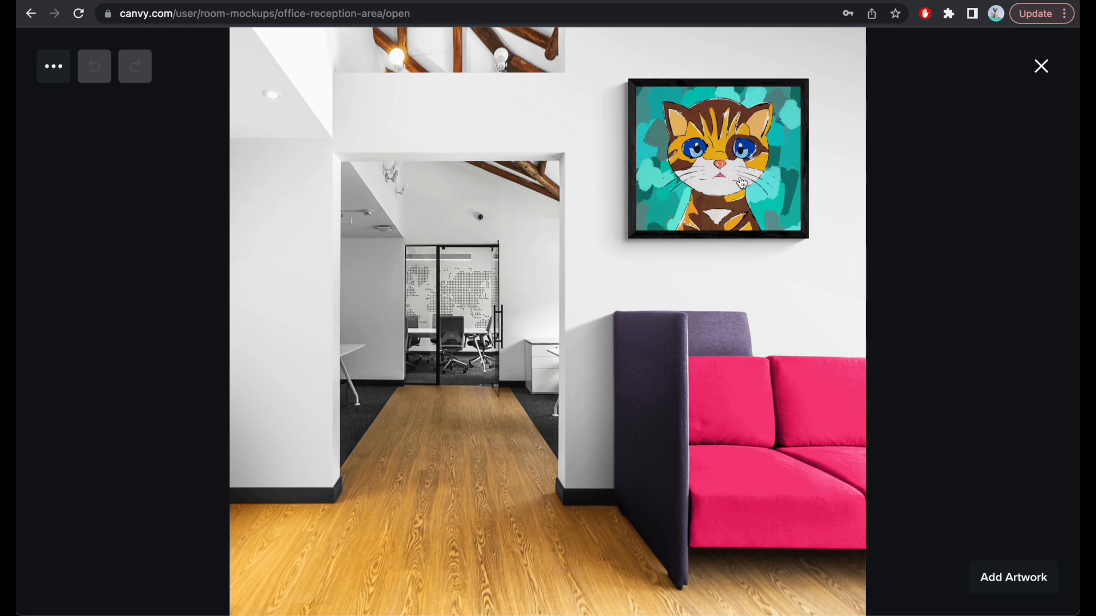
drag(729, 181, 707, 209)
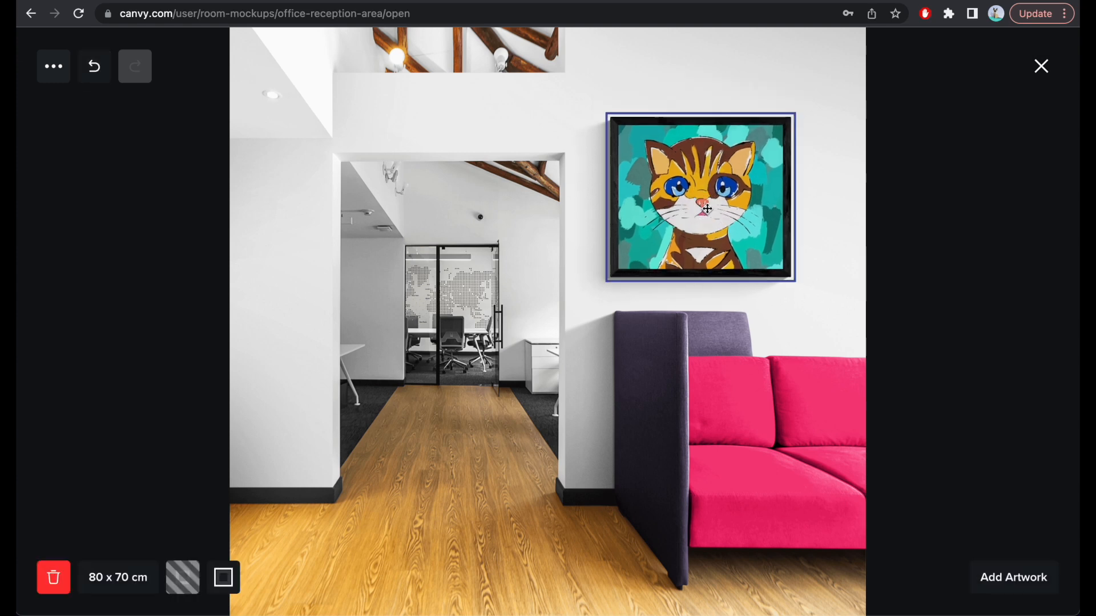
Recolour the pink sofa seat and cushions to light turquoise, 89ECEF
click(743, 420)
click(50, 586)
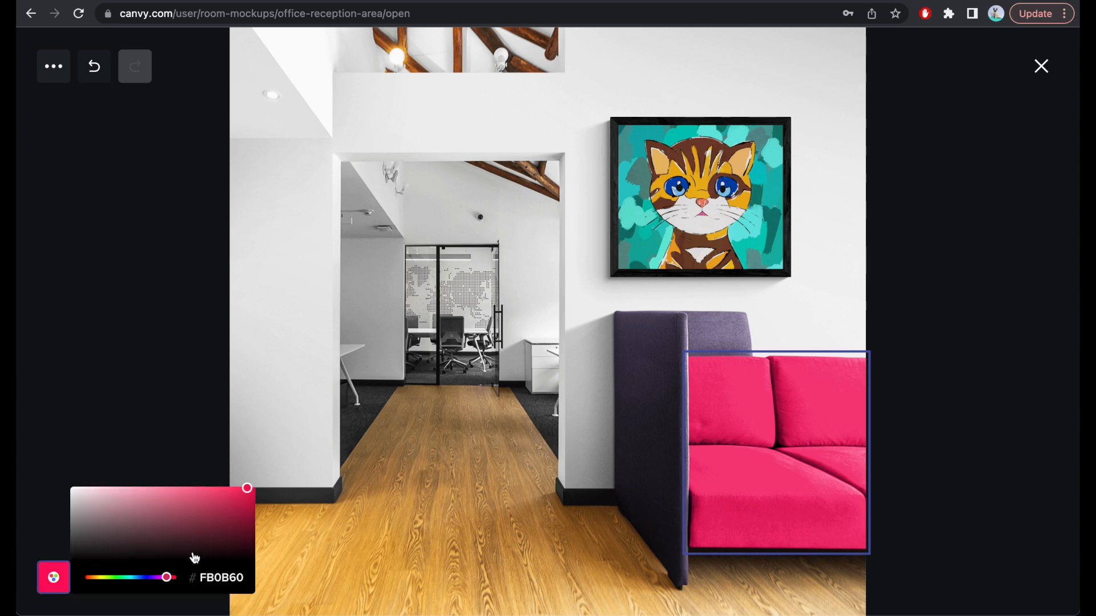
click(131, 578)
drag(190, 507, 149, 494)
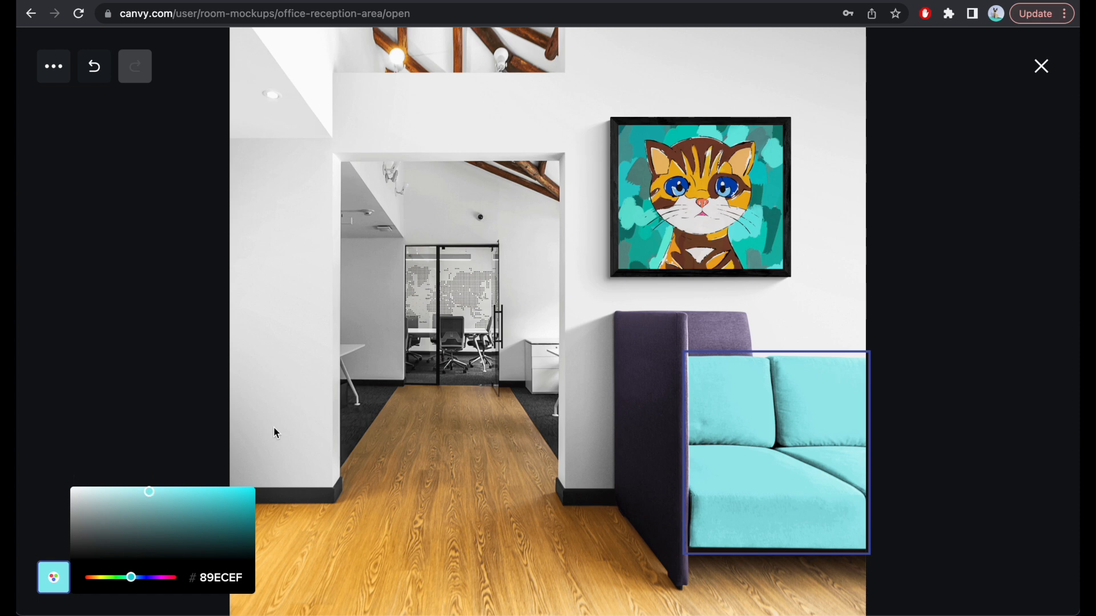
Recolour the sofa's dark purple high back and side panel to bright magenta, FF59F9
click(635, 362)
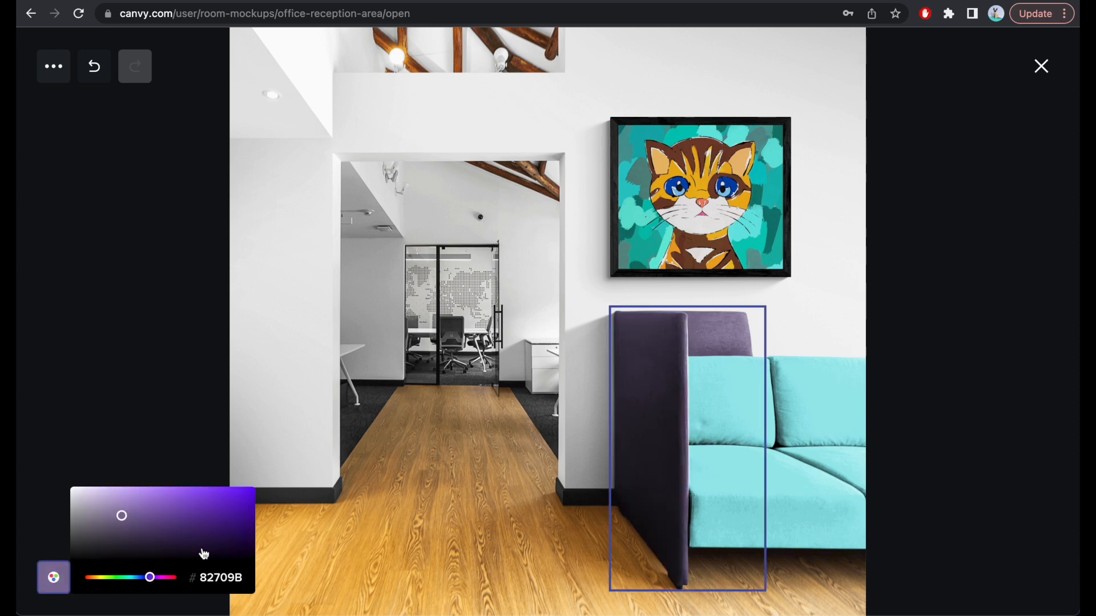
click(168, 577)
drag(184, 526, 192, 489)
drag(168, 577, 158, 578)
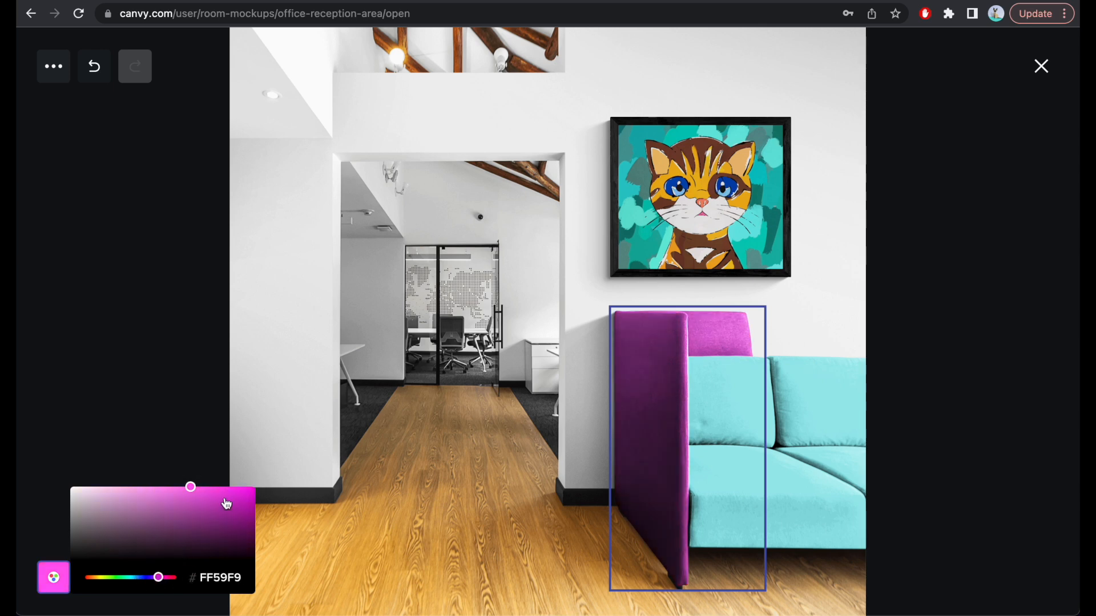
Recolour the sofa's high back and side panel to black
drag(240, 544, 255, 561)
click(425, 385)
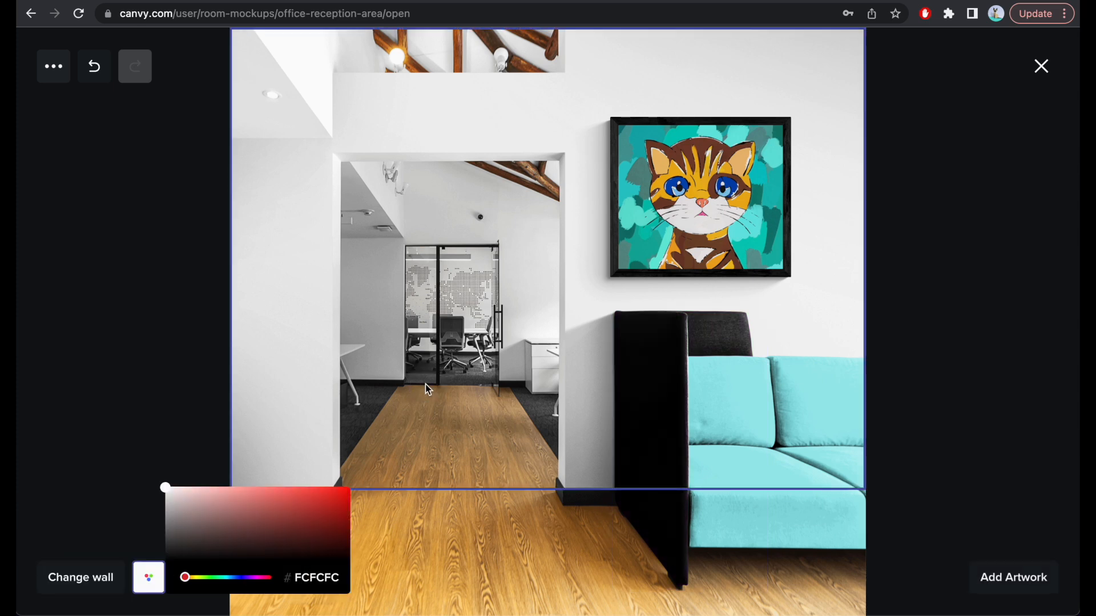
Try plain colours on the office walls, including light pink FDADAD and light turquoise ADF9FD
drag(247, 504, 223, 488)
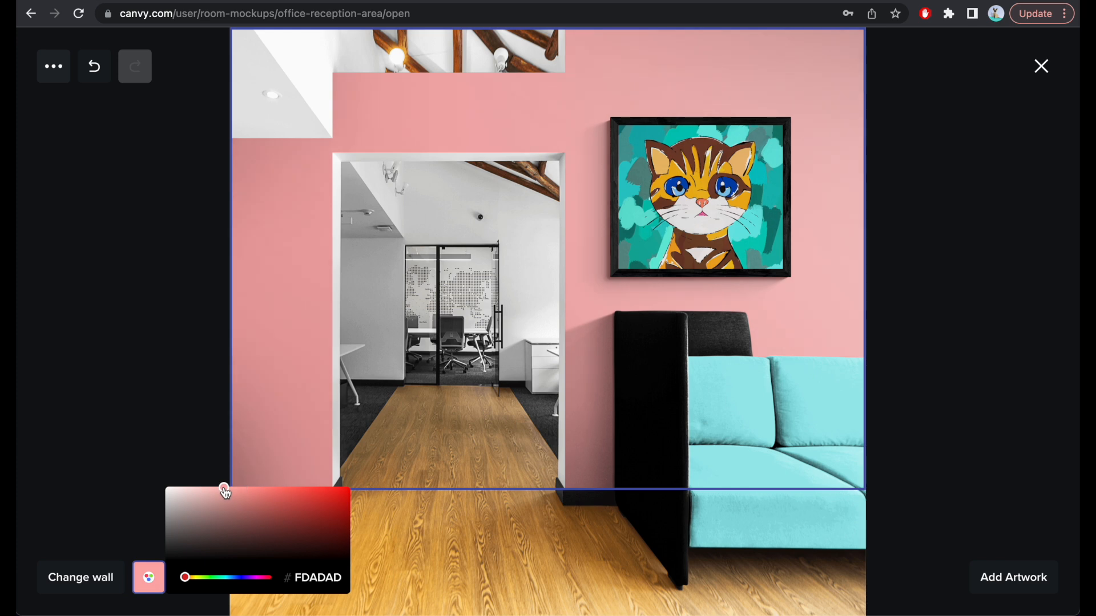
click(227, 577)
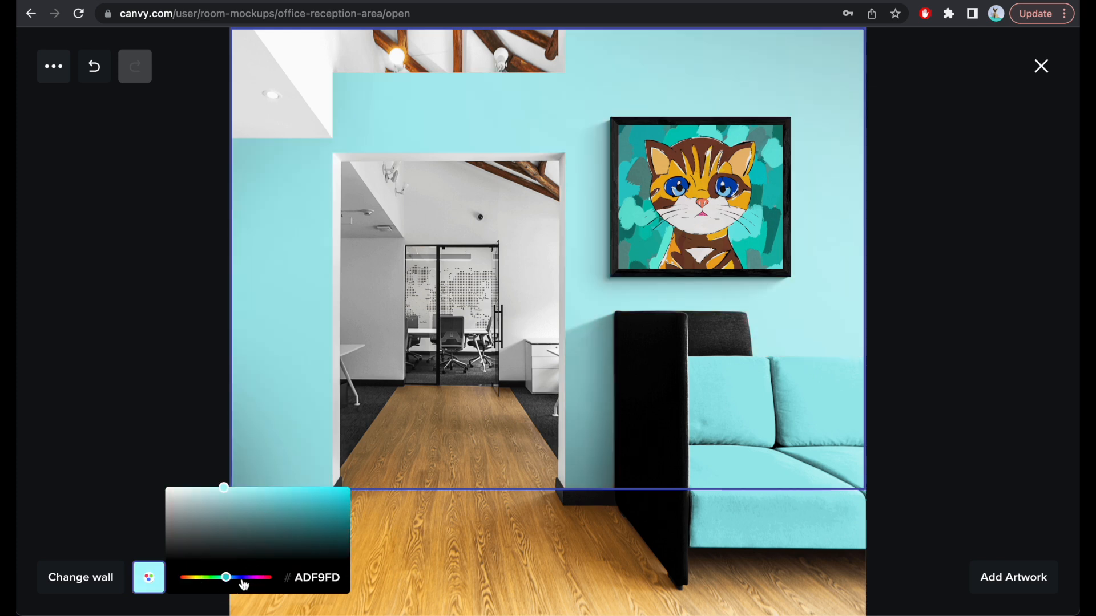
click(240, 577)
drag(273, 520, 230, 543)
Try the concrete and black-and-white floral tile wall finishes, and apply the blue-and-white geometric line pattern to the walls
click(103, 580)
click(333, 579)
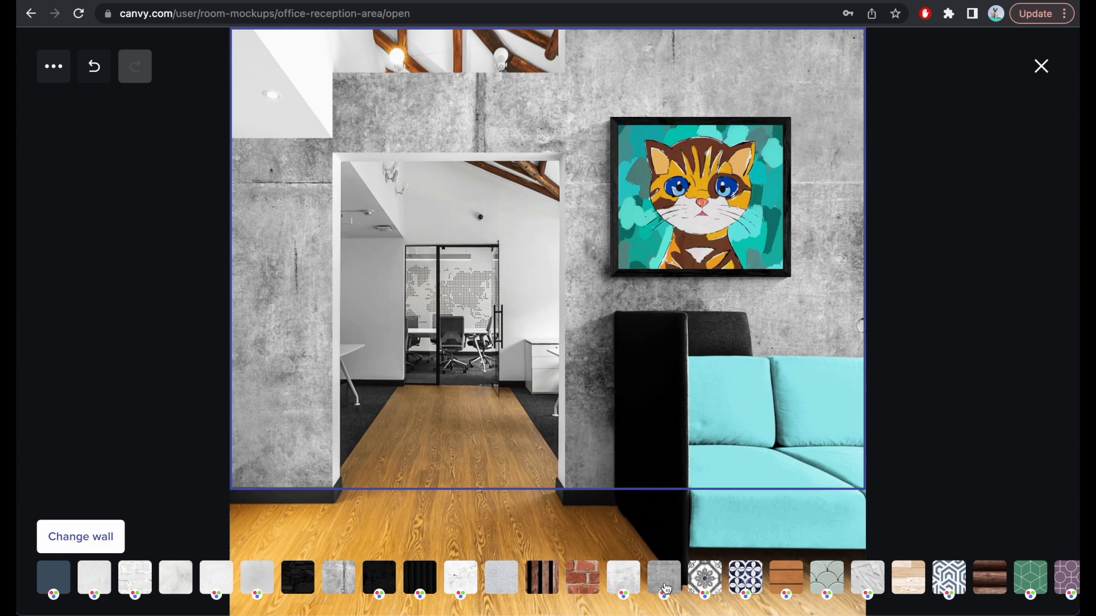
click(705, 582)
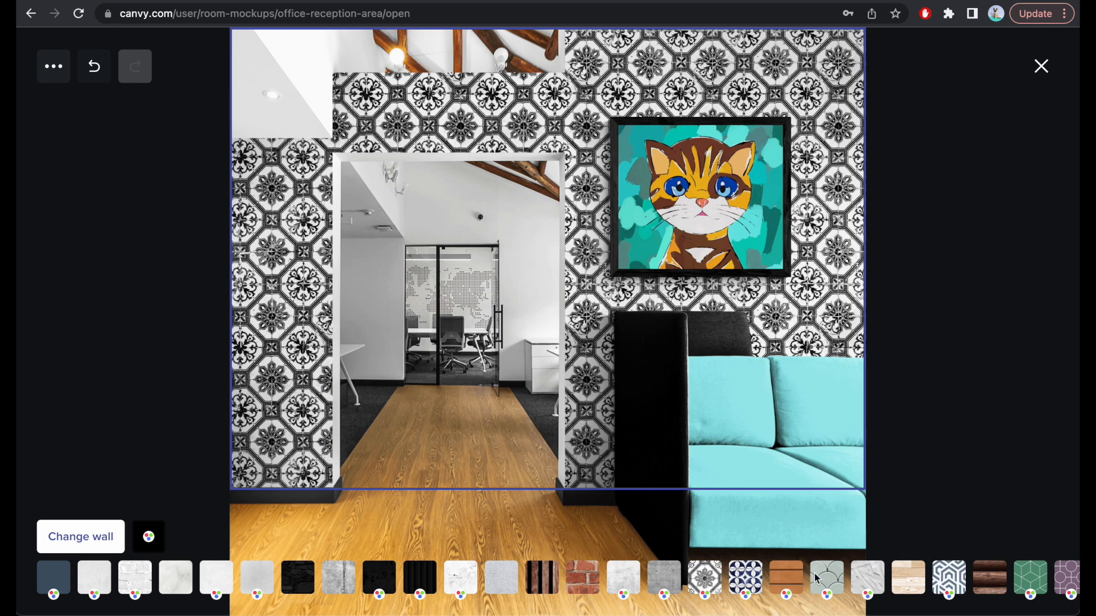
click(944, 582)
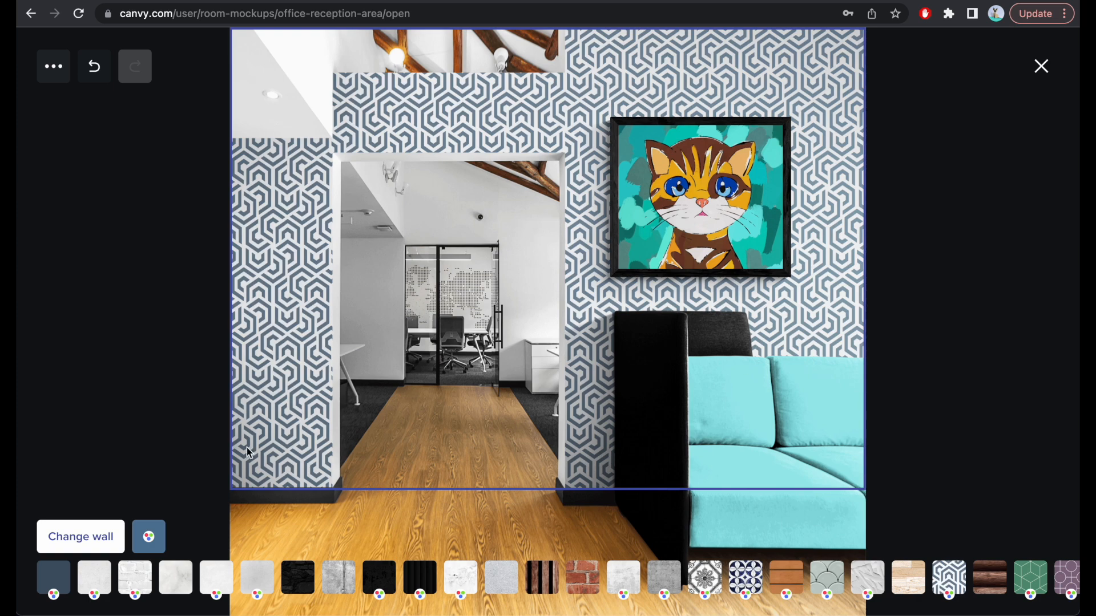
Recolour the geometric wall pattern to yellow, FFEA4D, and deselect the wall
click(153, 546)
drag(232, 537, 197, 538)
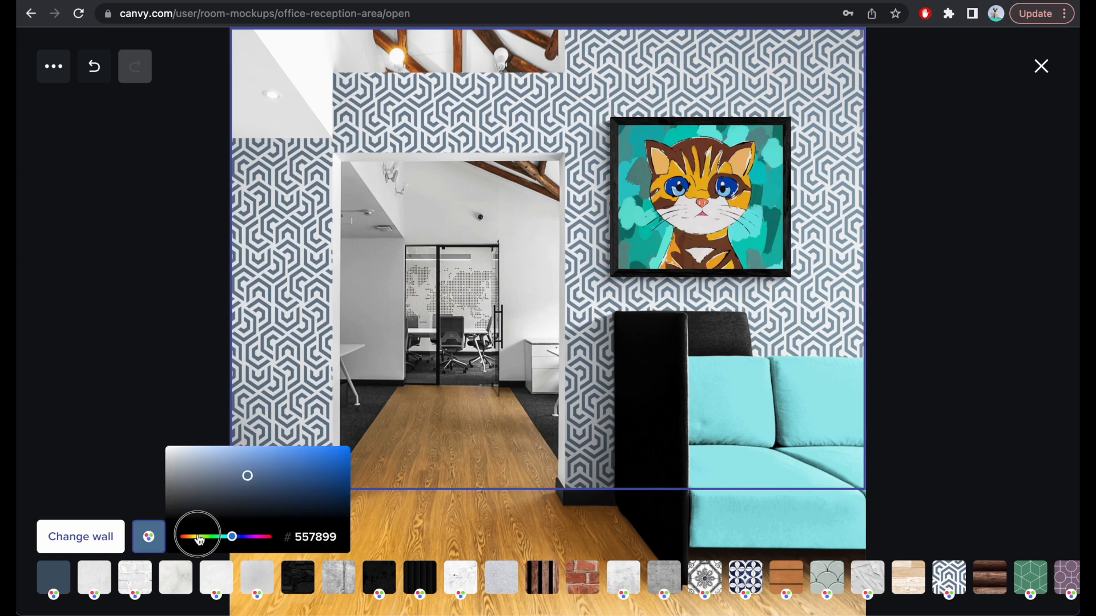
drag(242, 478, 295, 441)
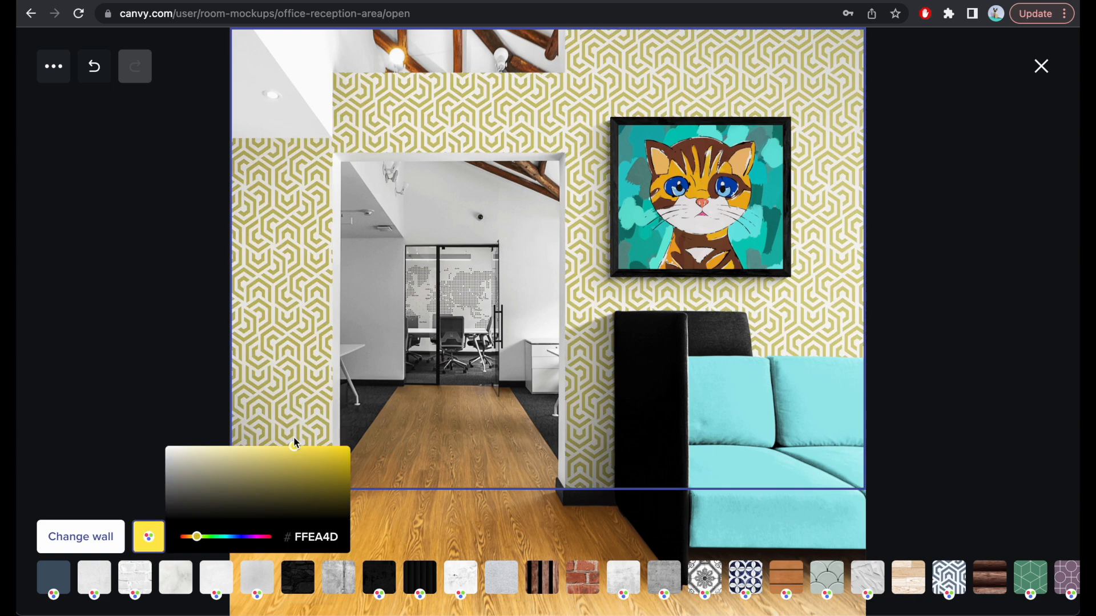
click(332, 376)
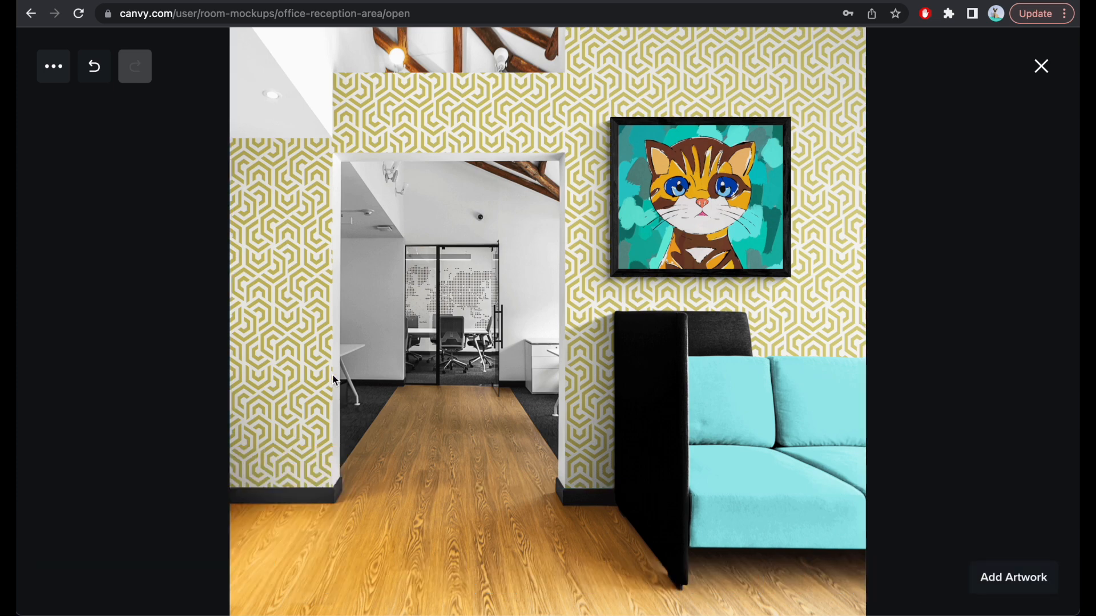